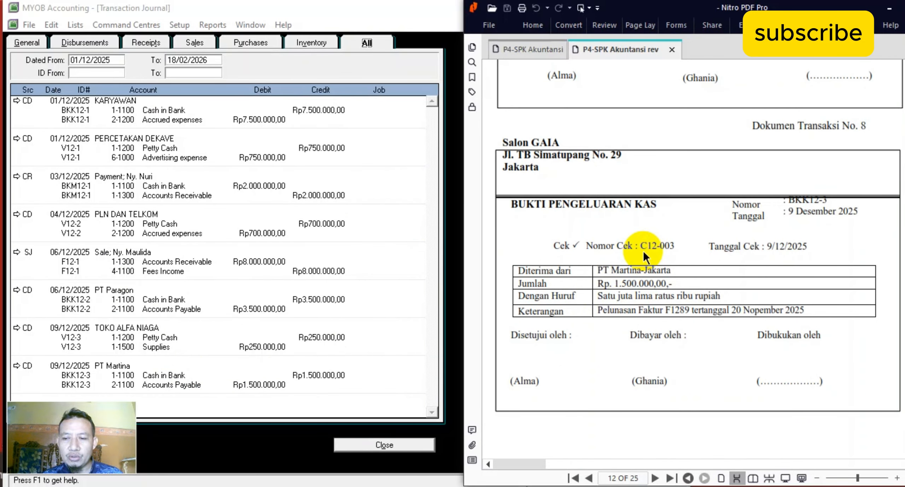
Bring the PT Mitra Jaya invoice (Dokumen Transaksi No. 9) into view in the PDF and close the transaction journal.
scroll(643, 250, "down", 10)
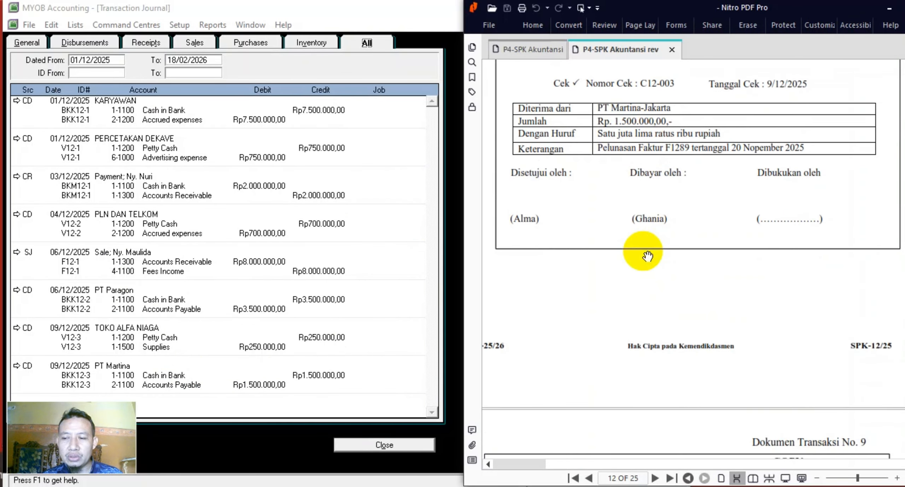
scroll(647, 256, "down", 5)
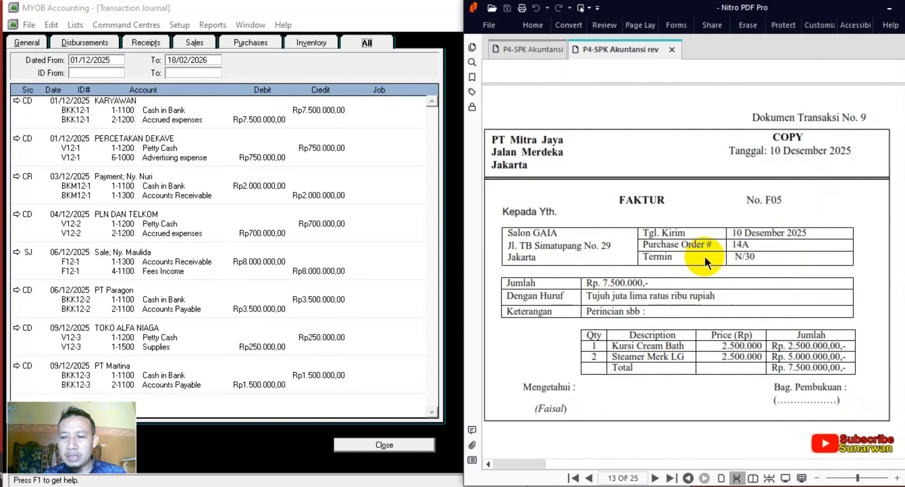
scroll(704, 261, "down", 1)
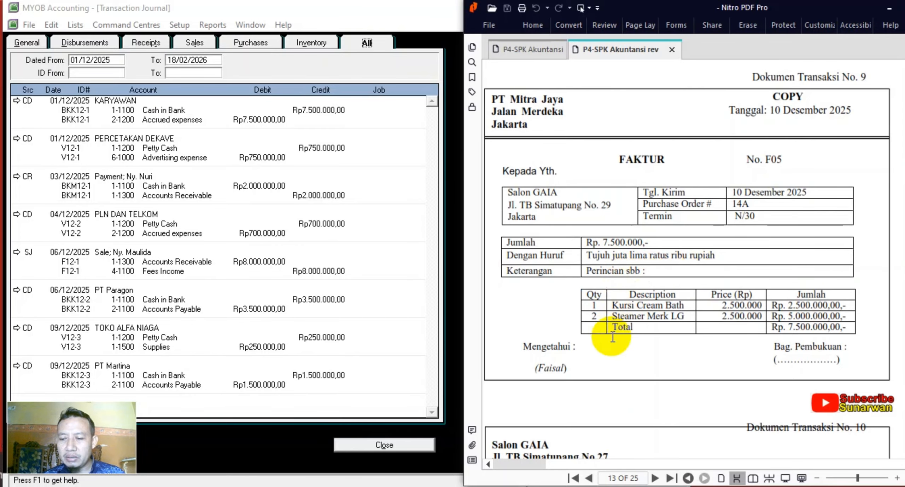
left_click(397, 445)
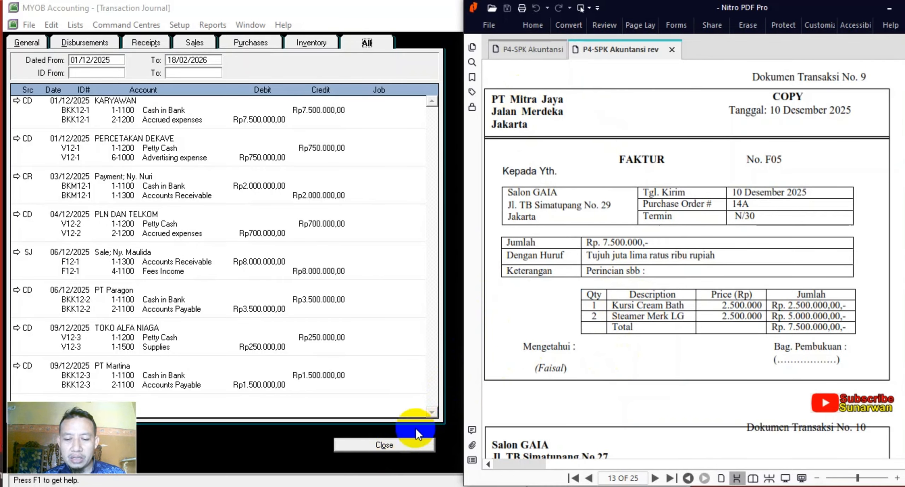
left_click(388, 446)
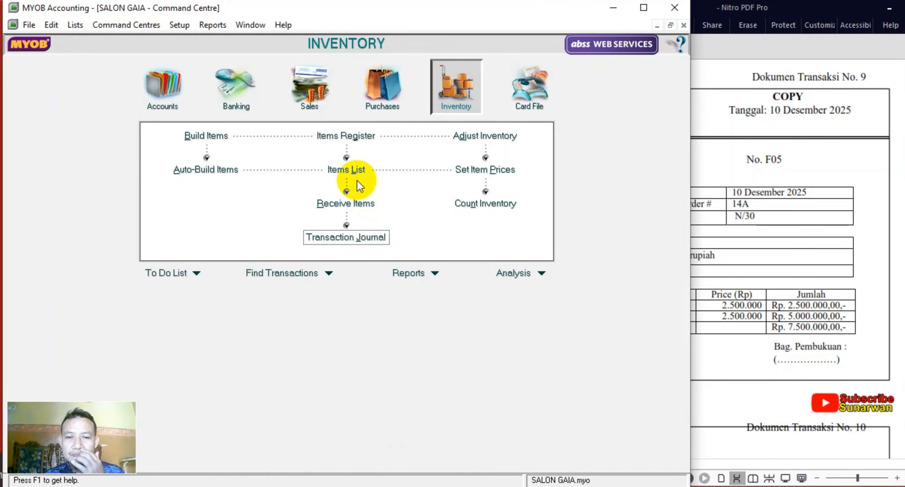
Open the inventory items list and narrow the accounting window so the invoice's item table stays readable beside it.
left_click(750, 104)
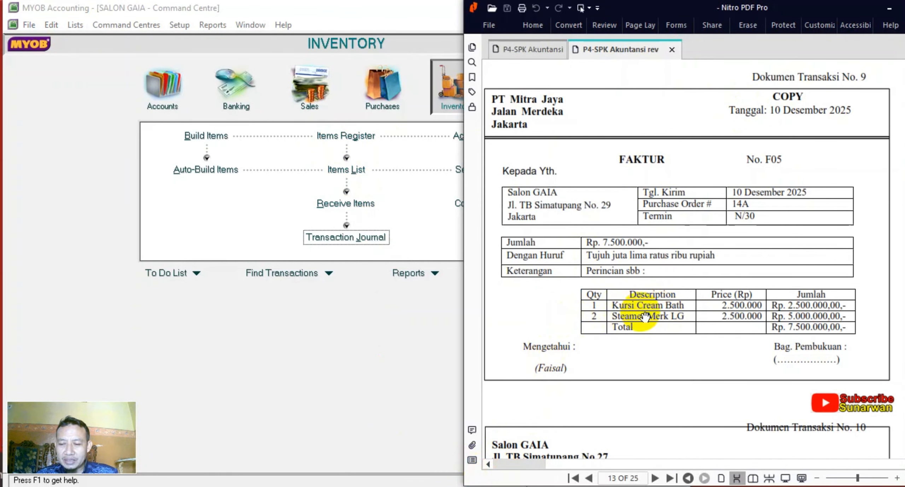
left_click(347, 171)
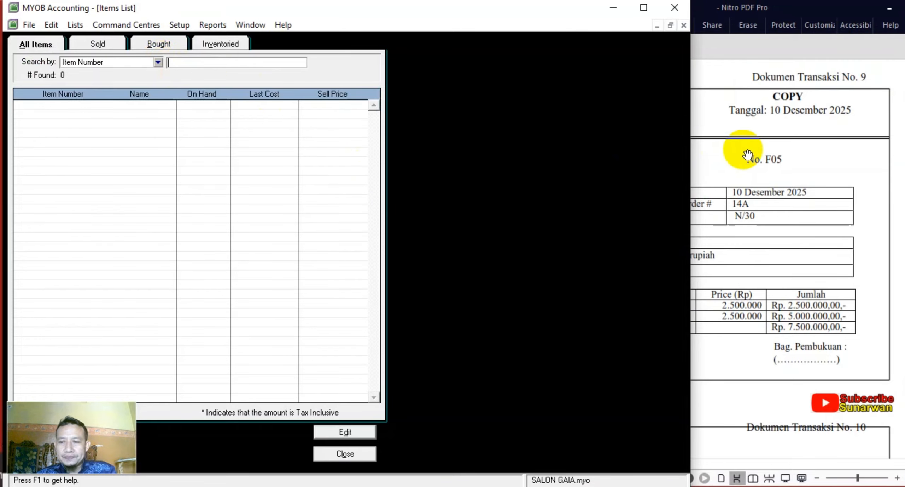
left_click_drag(690, 154, 573, 168)
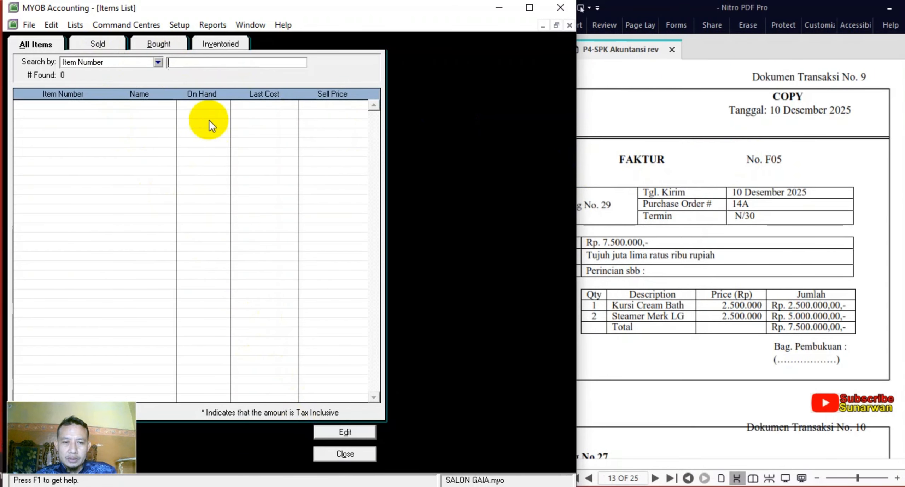
left_click(319, 454)
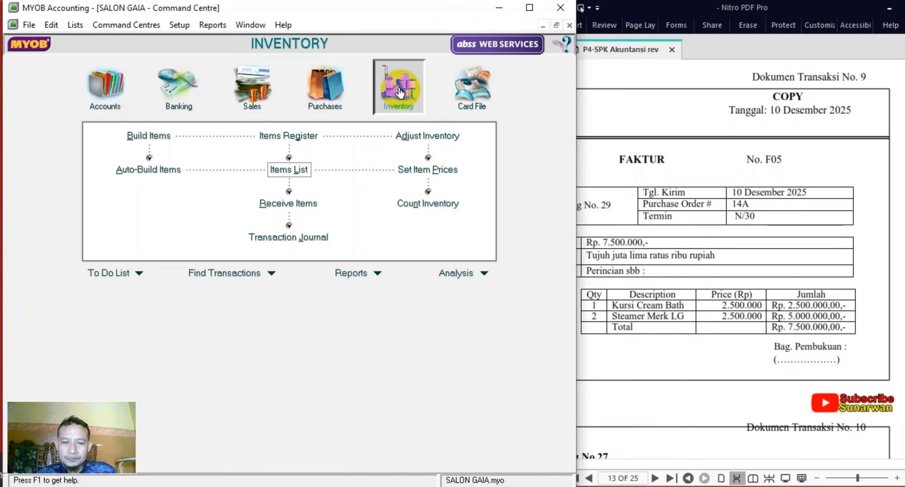
left_click(300, 170)
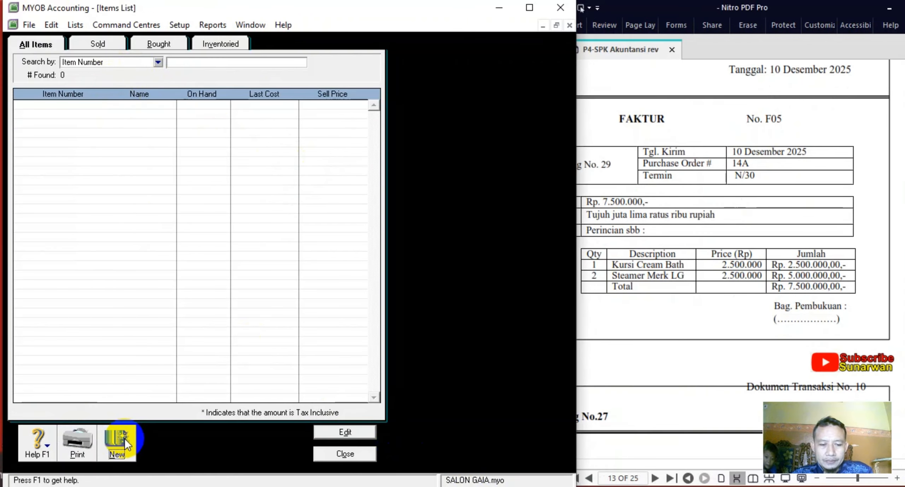
Start a new inventory item with item number 01.
left_click(116, 440)
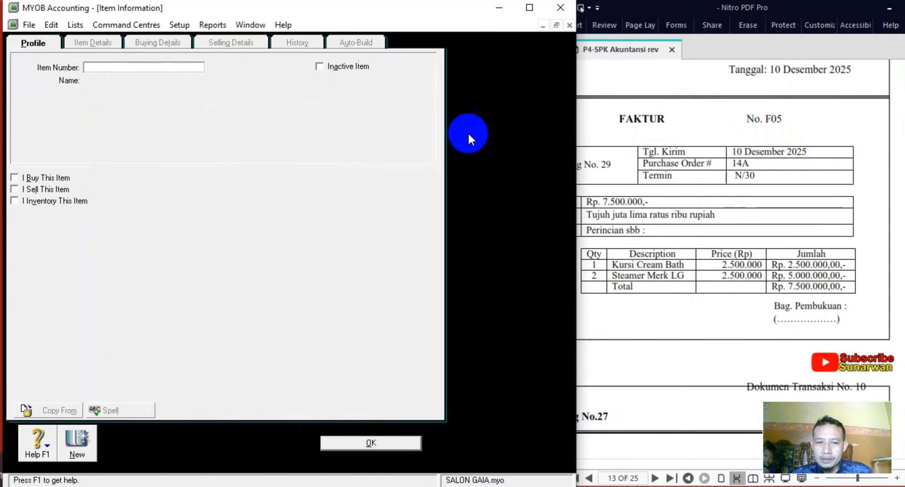
type("01")
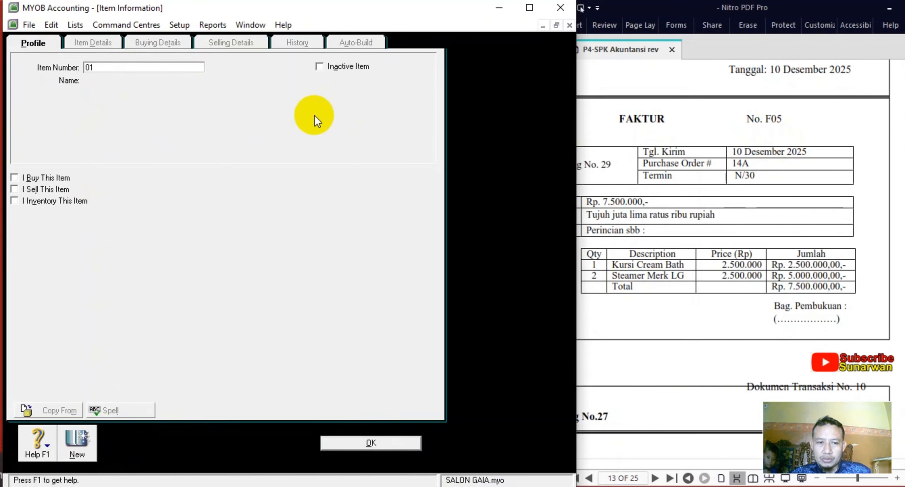
key("Tab")
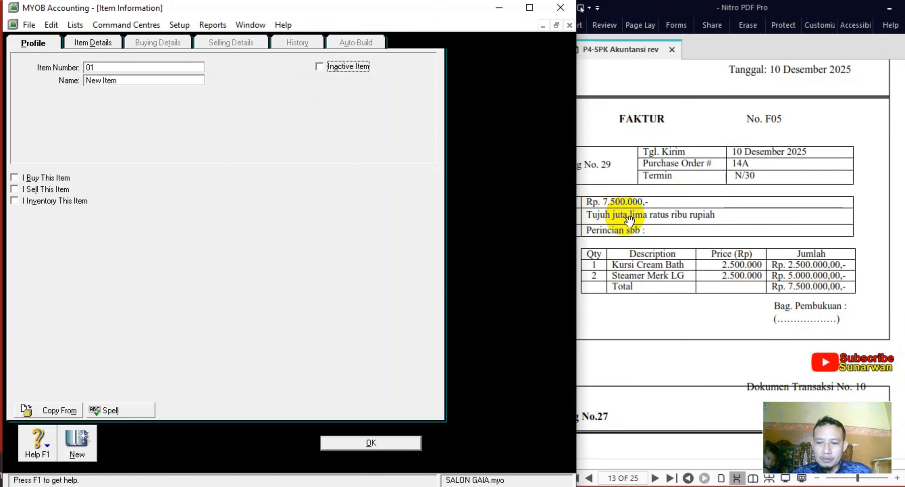
Name item 01 KURSI CREAM BATH.
left_click(616, 214)
left_click(117, 88)
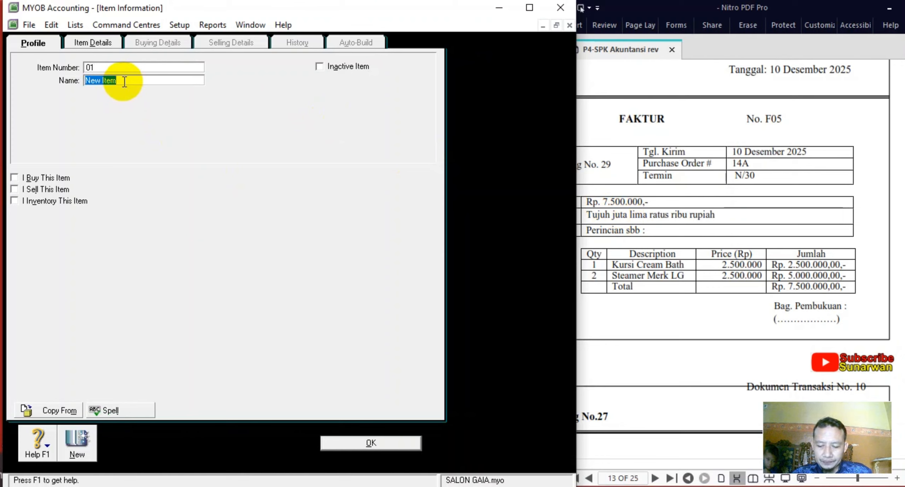
type("K")
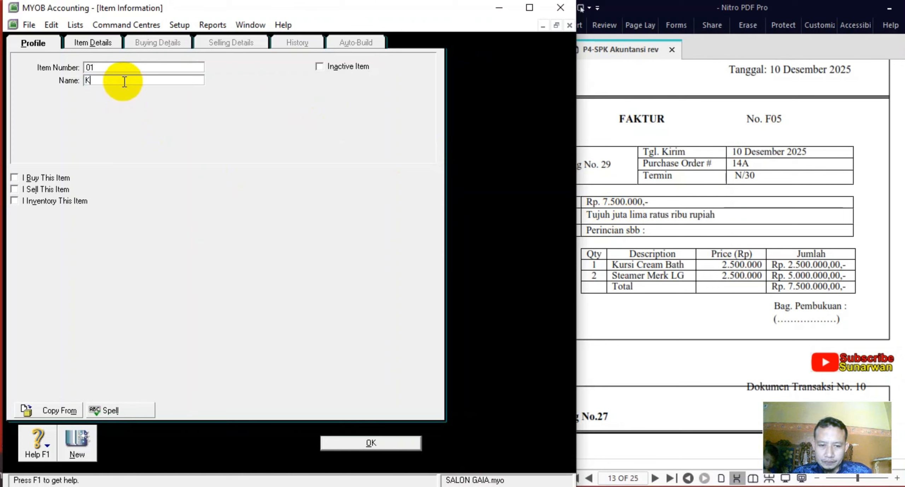
type("u")
key("BackSpace")
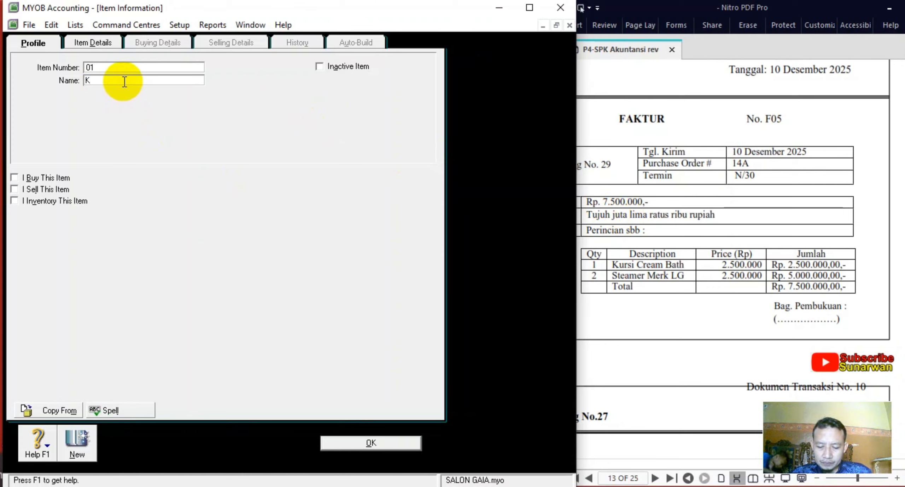
type("URSI ")
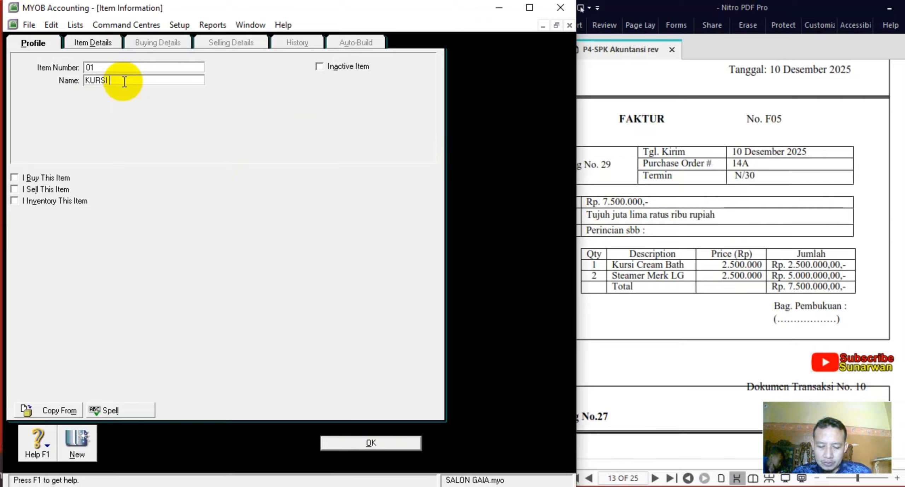
type("CREAM")
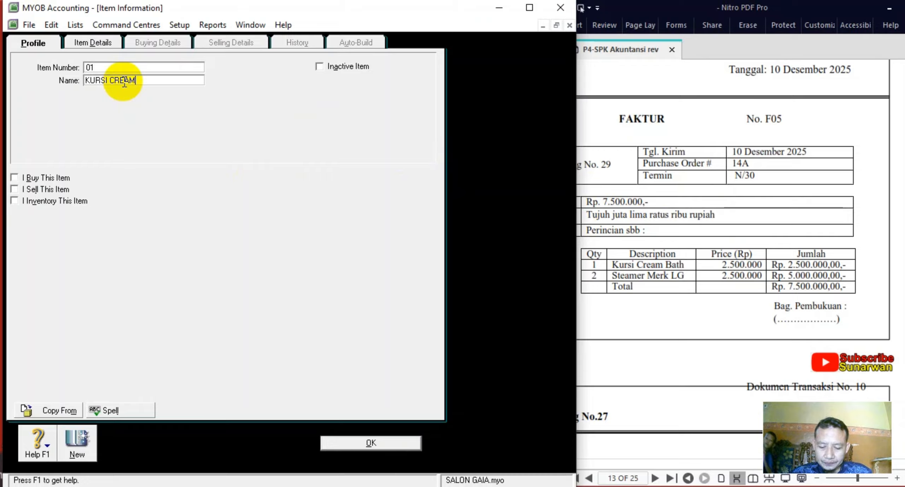
type("BATH")
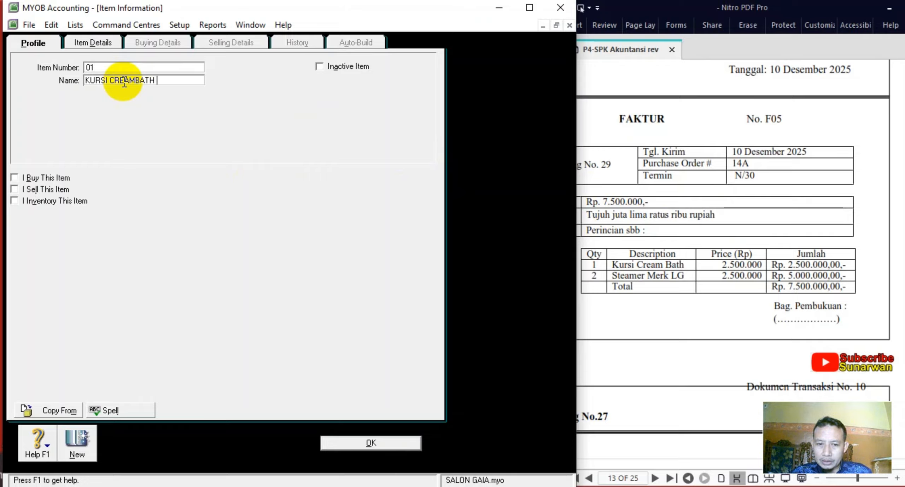
key("BackSpace")
key("BackSpace")
key("BackSpace")
key("BackSpace")
key("BackSpace")
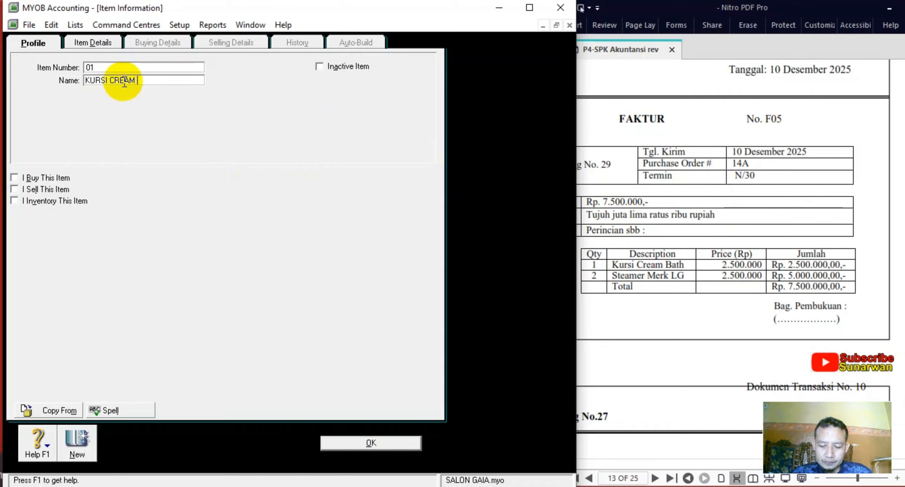
type("BATH")
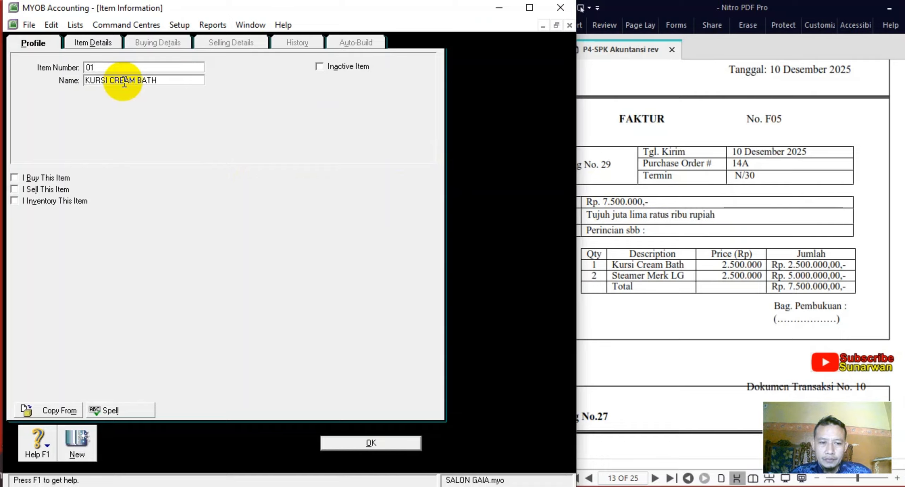
Mark item 01 as bought with expense account 1-2100 Equiptment at Cost, and review its buying details and item details.
left_click(15, 178)
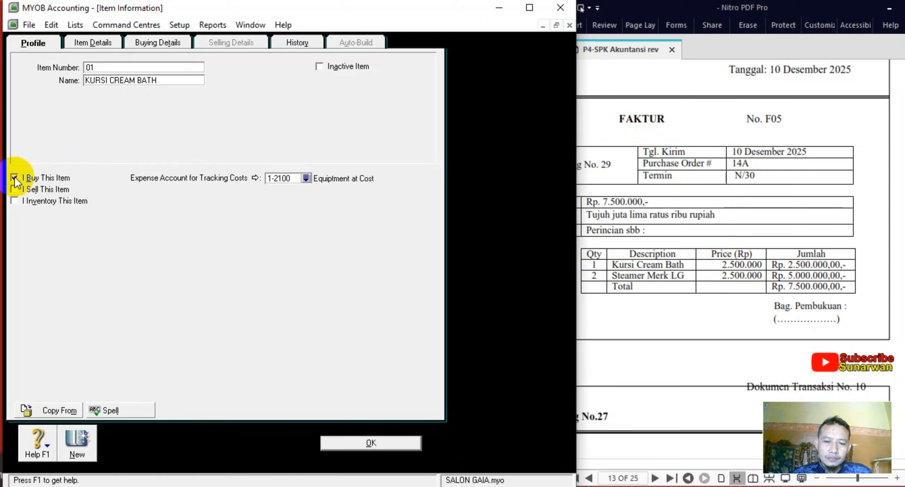
left_click(306, 178)
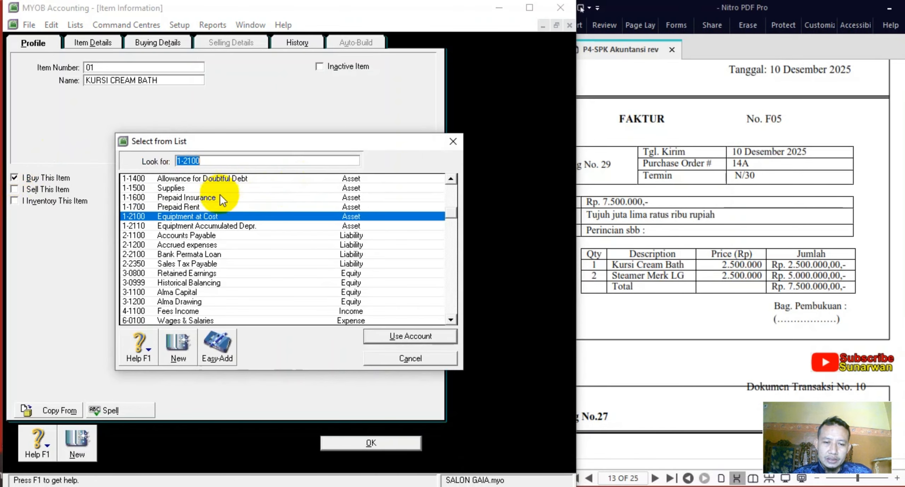
double_click(219, 217)
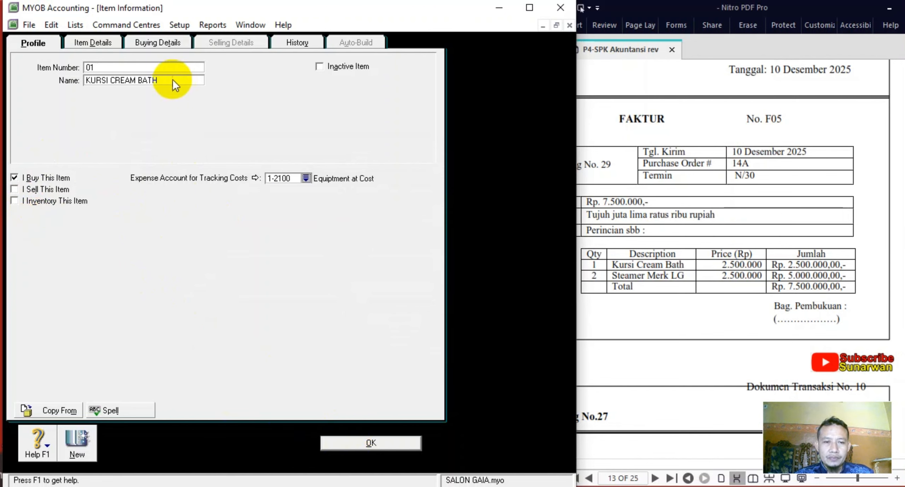
left_click(159, 43)
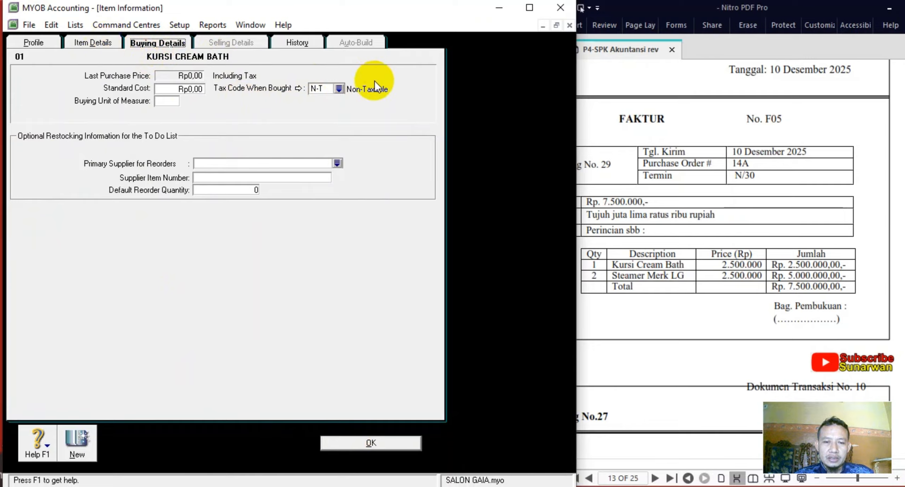
left_click(103, 43)
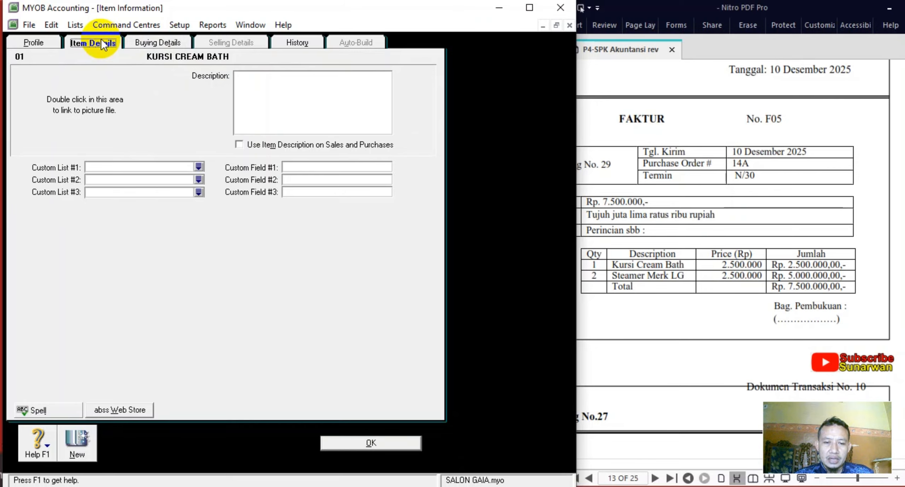
left_click(33, 43)
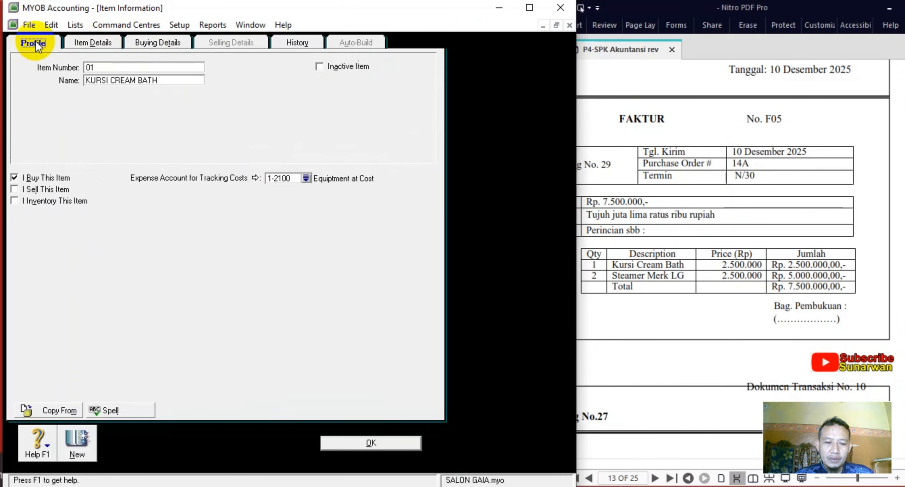
Add a second bought item with number 02 and name STREAMER MERK LG, and save it to the items list.
left_click(78, 444)
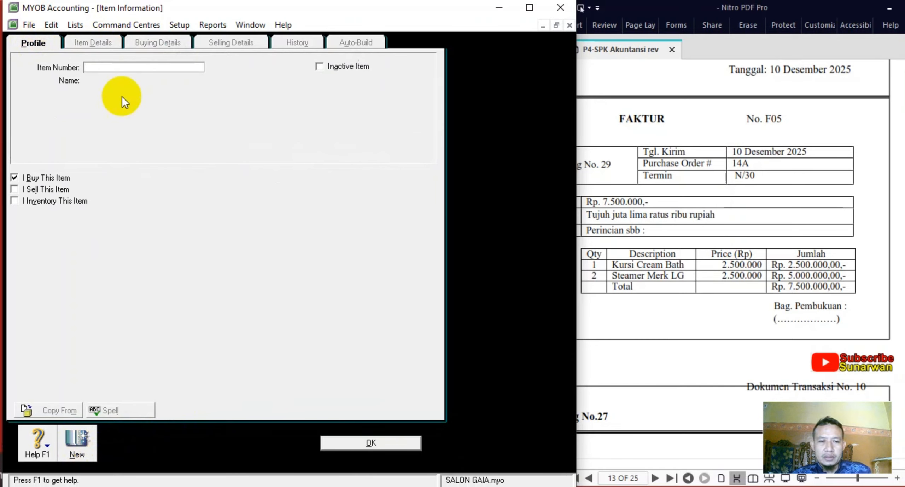
type("02")
key("Tab")
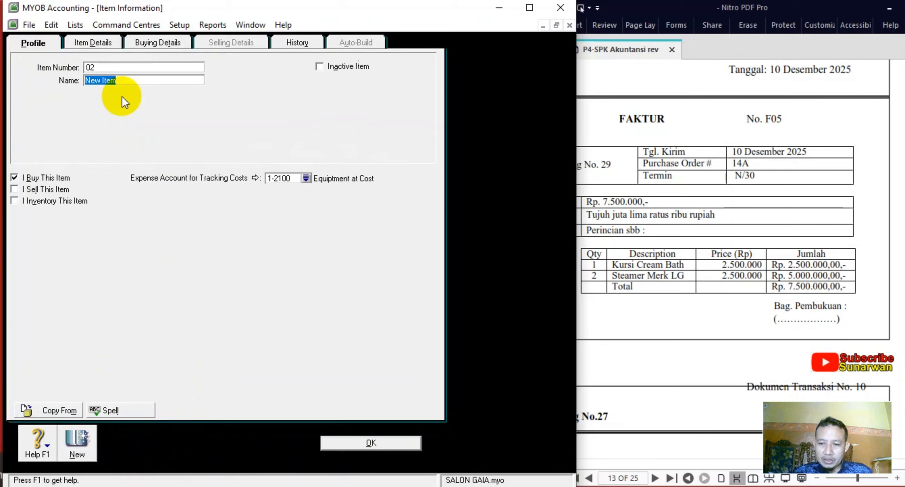
type("STREAMER")
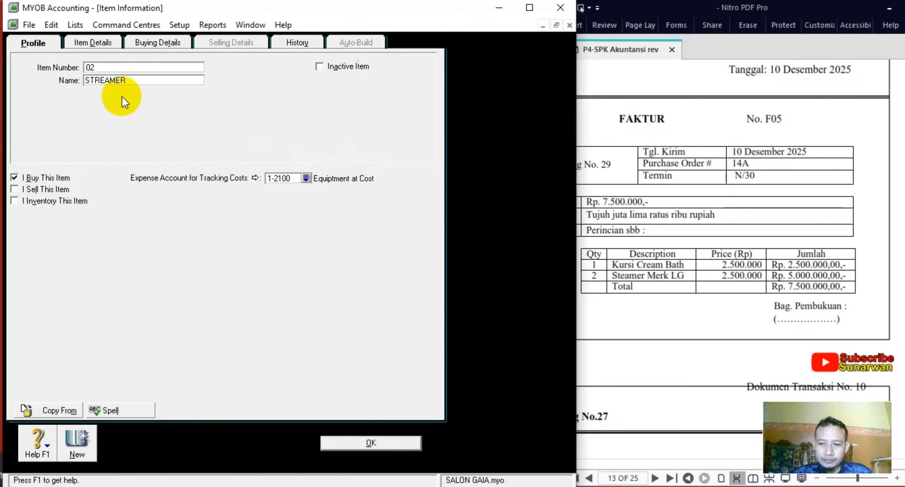
type("MER")
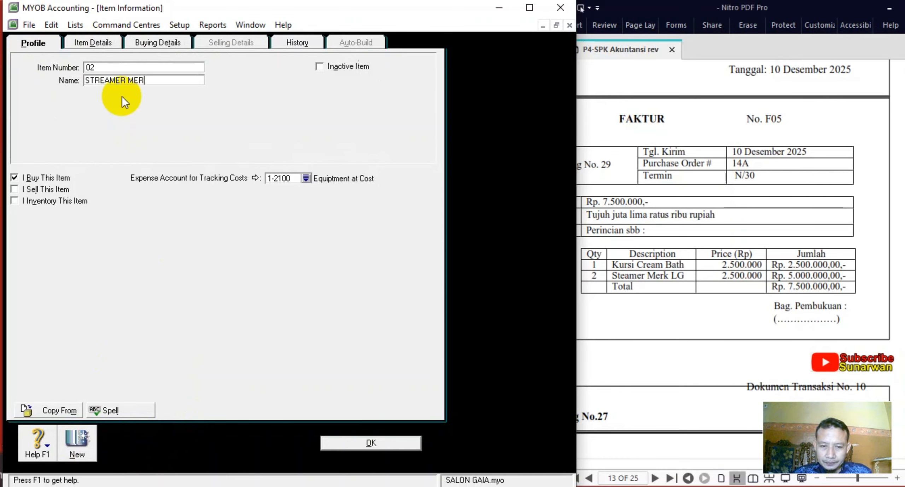
type("K LG")
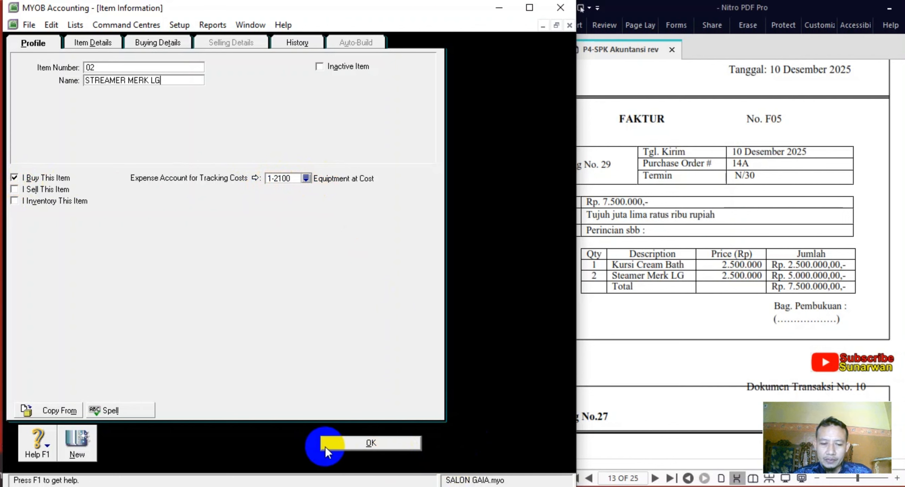
left_click(353, 441)
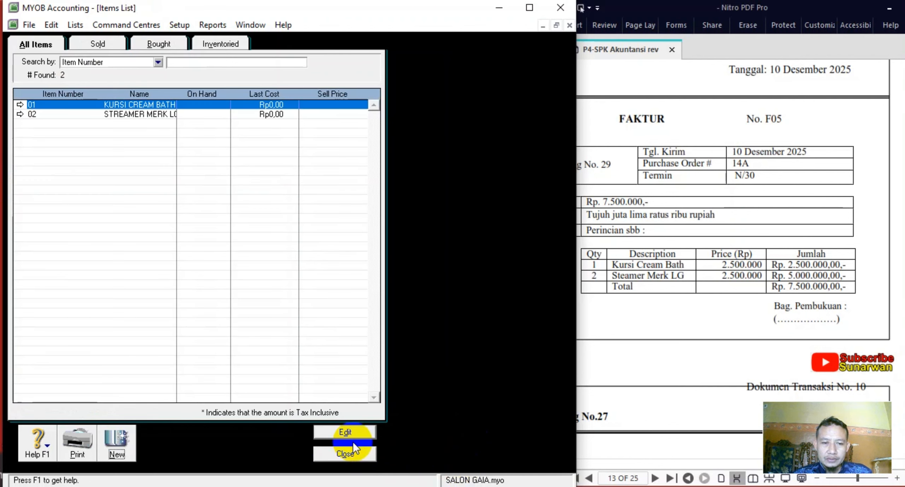
Close the items list, start a new purchase bill, and choose PT Mitra Jaya as the supplier, checking it against the invoice in the PDF.
left_click(344, 452)
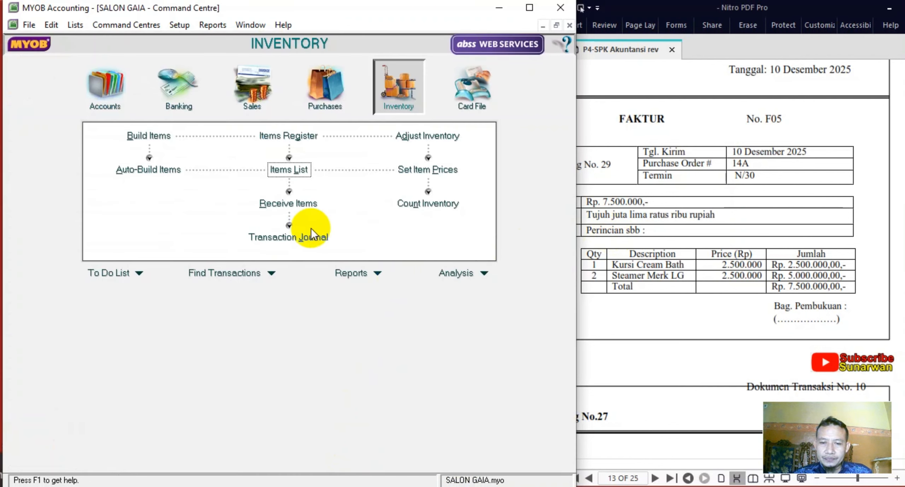
left_click(324, 99)
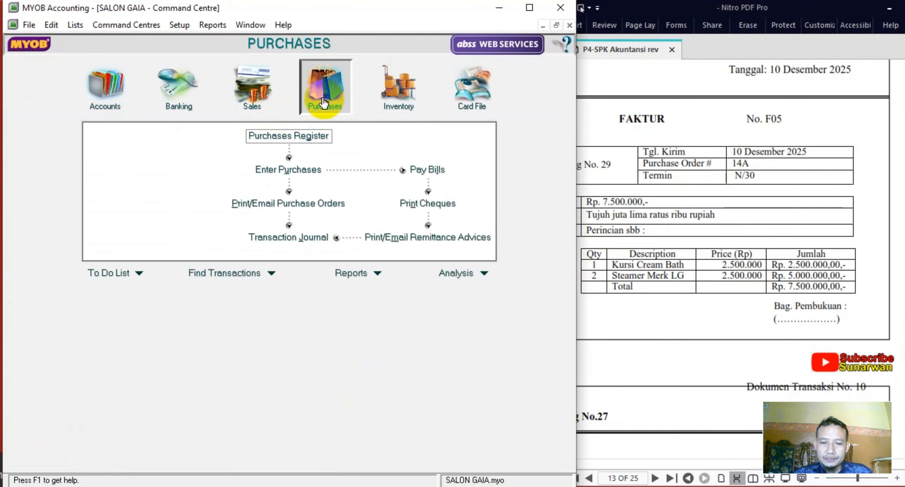
left_click(290, 171)
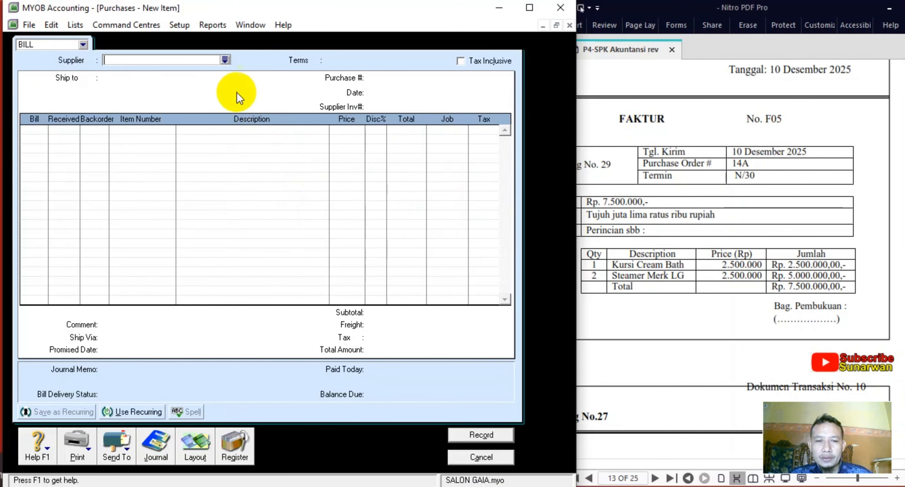
left_click(226, 60)
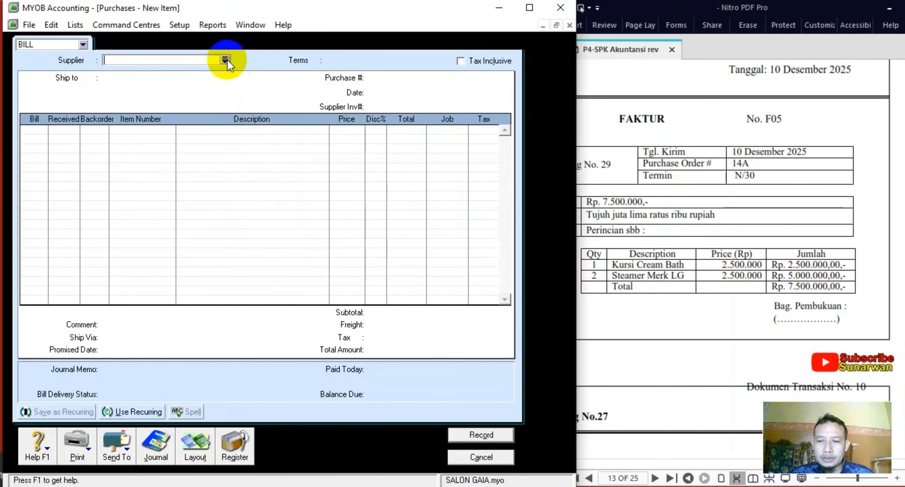
left_click(638, 129)
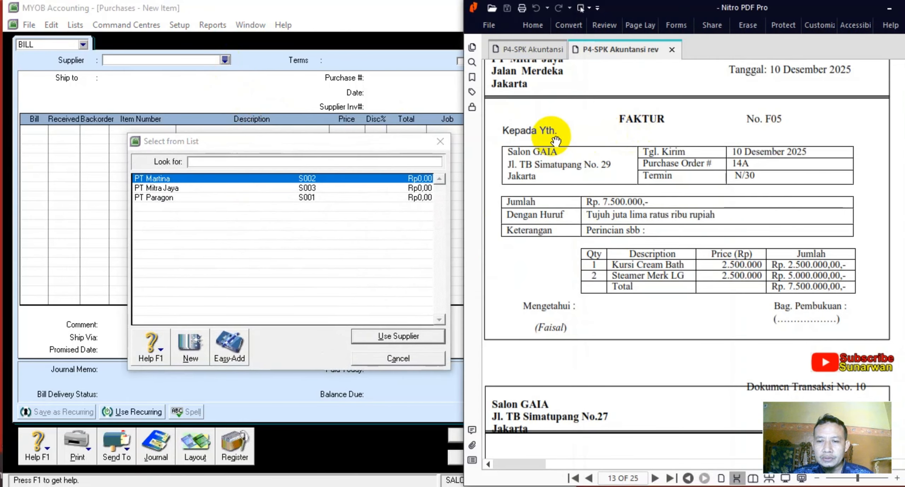
scroll(546, 127, "up", 1)
scroll(554, 138, "down", 1)
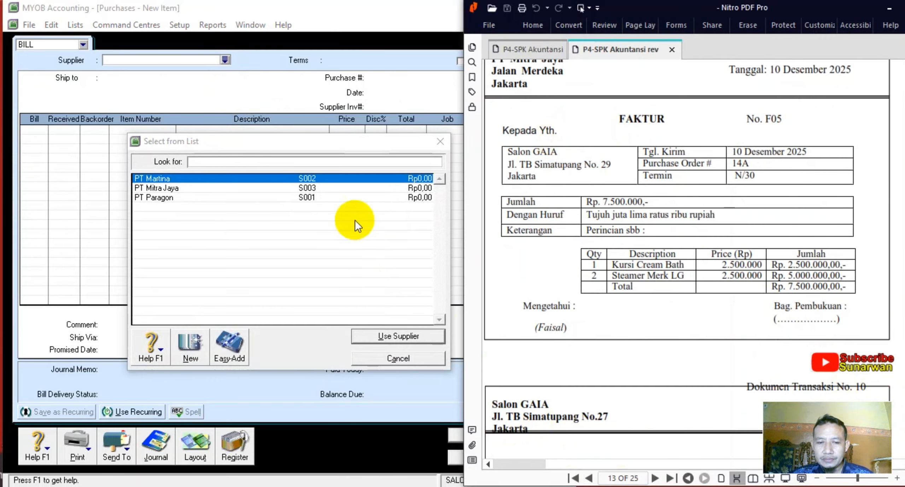
double_click(182, 188)
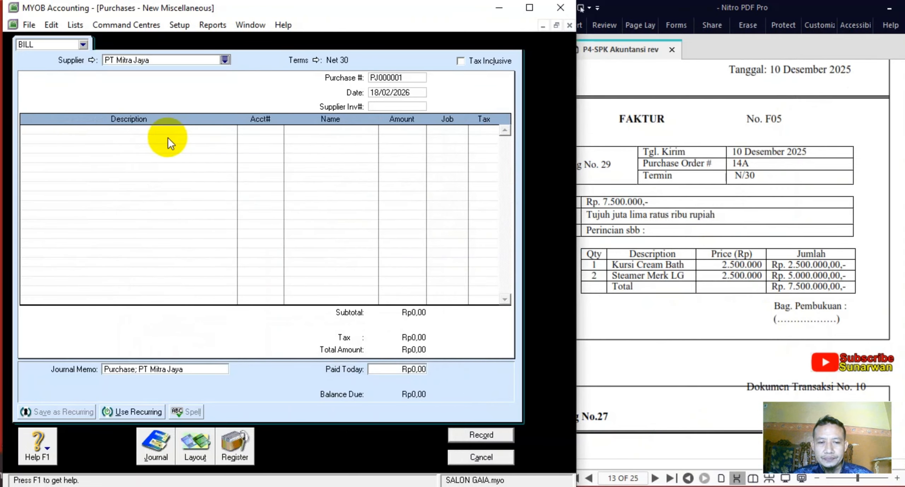
Switch the bill's layout from Miscellaneous to Item.
left_click(194, 451)
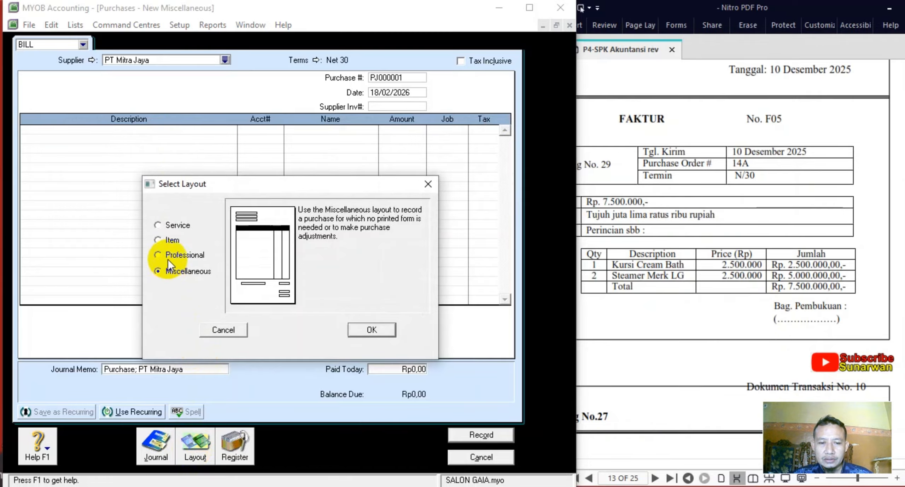
left_click(171, 240)
left_click(370, 329)
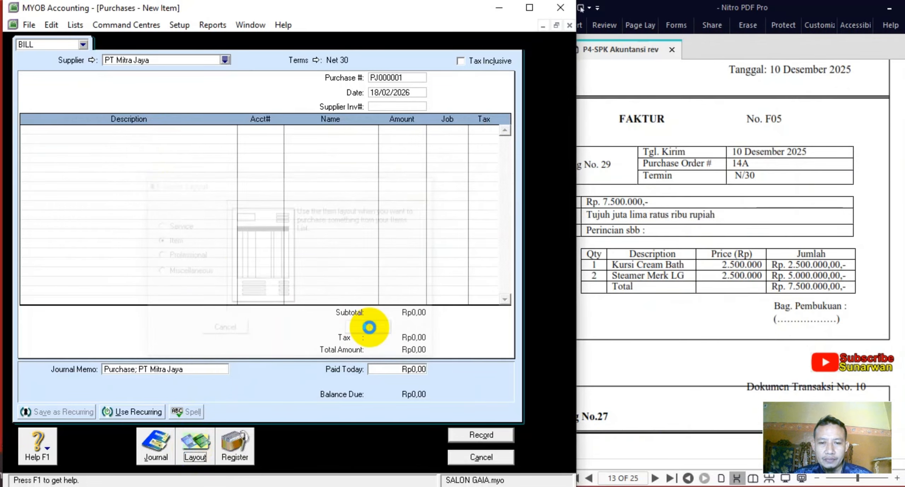
Enter the first bill line with quantity 1, item 01 KURSI CREAM BATH and a price of 2500000.
left_click(41, 132)
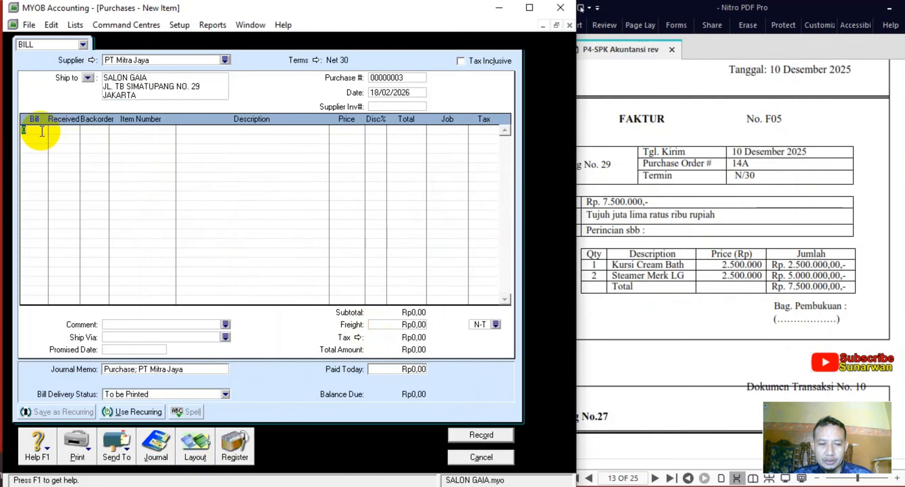
type("1")
key("Tab")
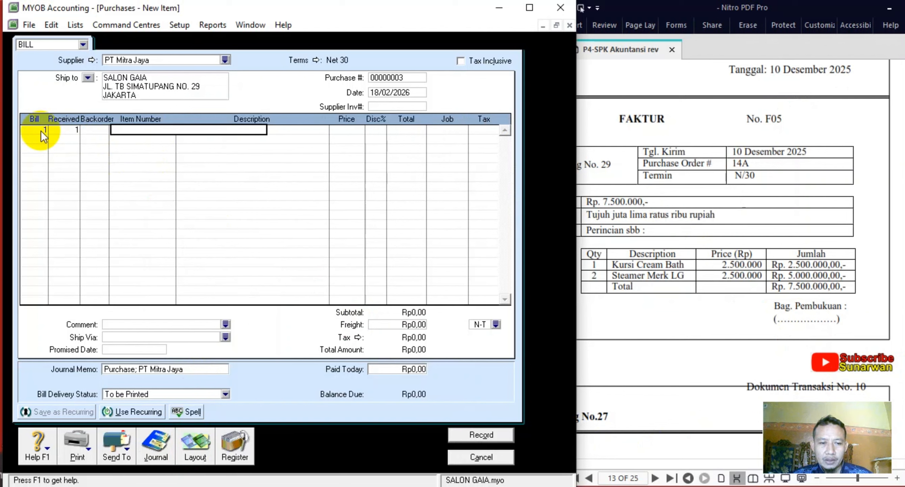
key("Tab")
double_click(212, 179)
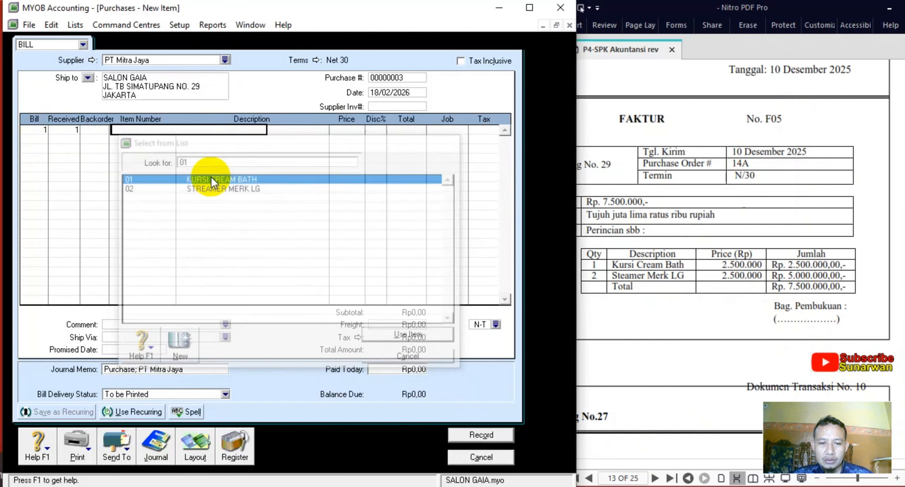
key("Tab")
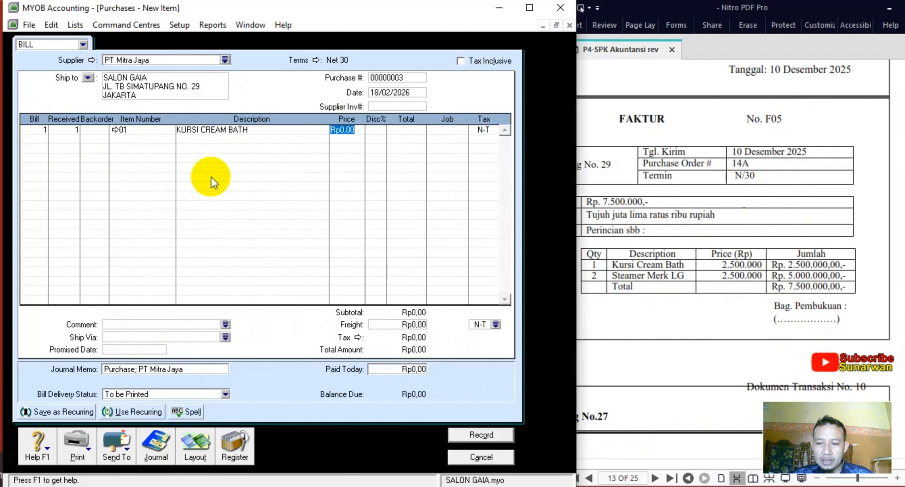
type("2500")
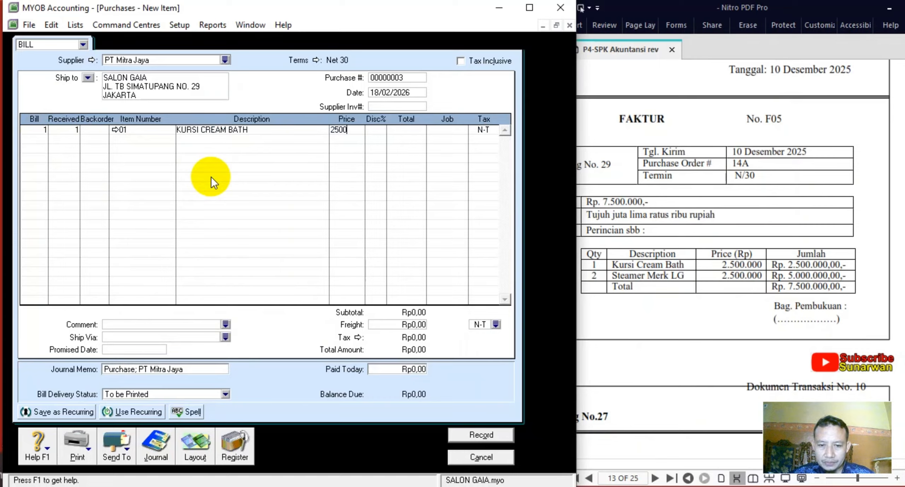
type("000")
key("Tab")
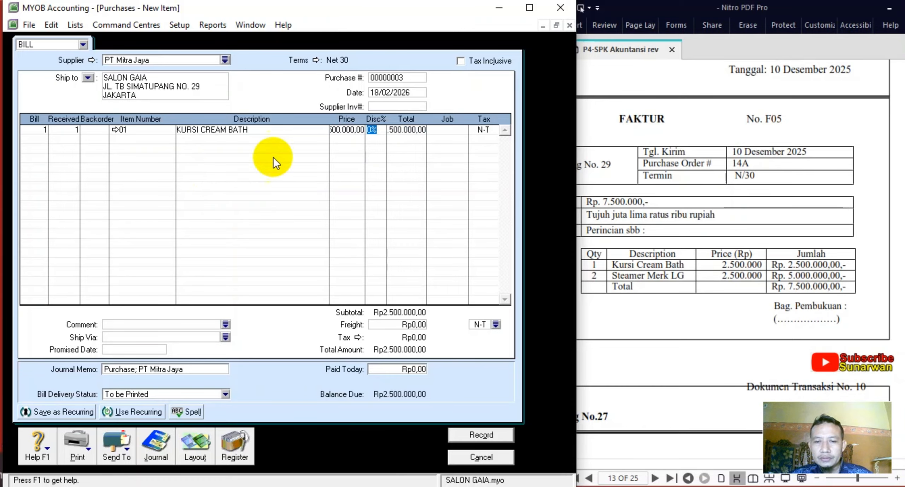
Set the bill's date to 10/12/2025 and the supplier invoice number to F05.
left_click(387, 93)
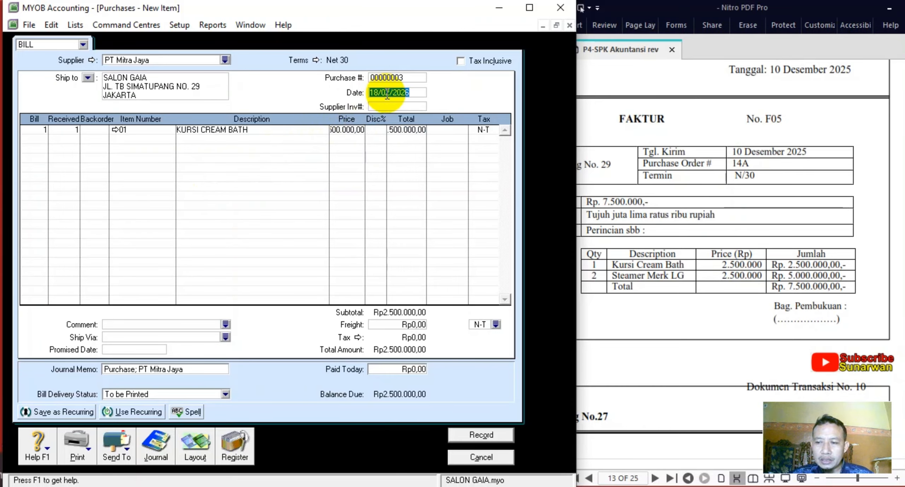
type("10")
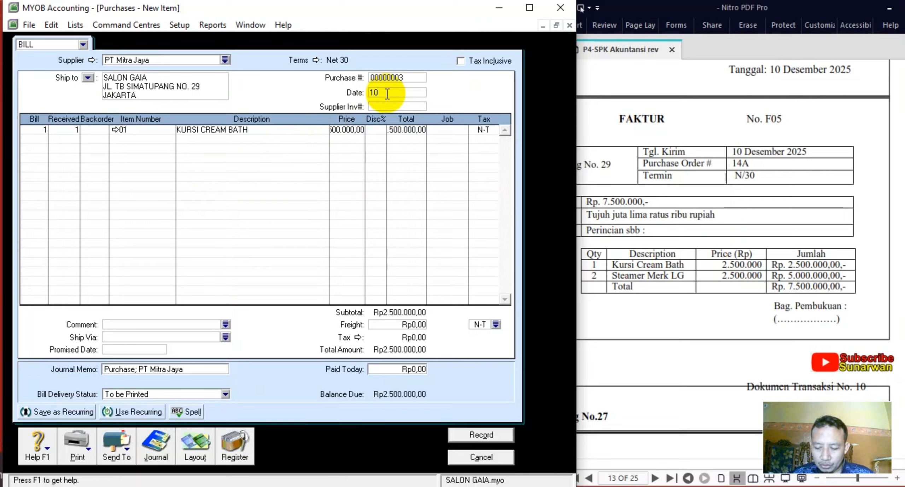
type("/12/2025")
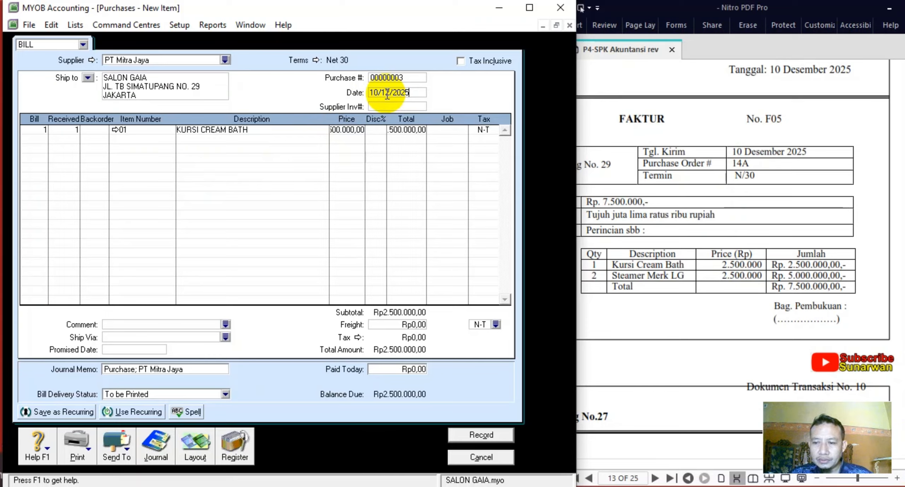
left_click(386, 106)
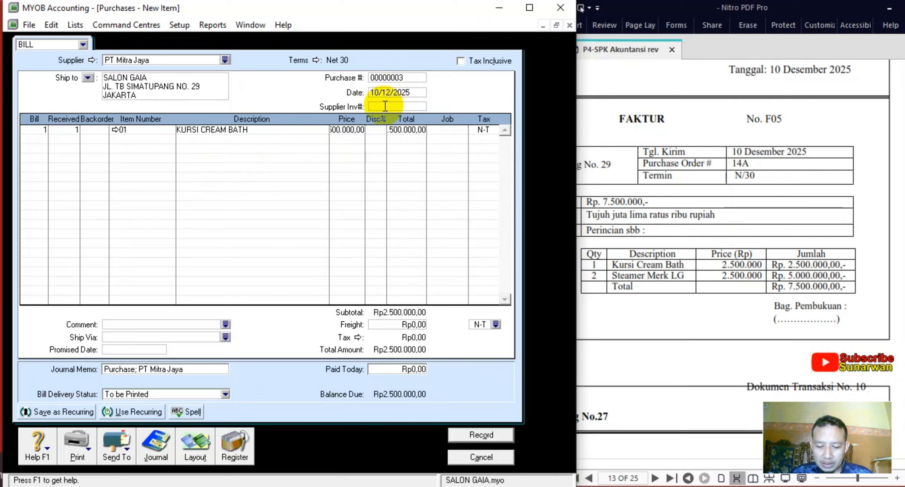
type("F05")
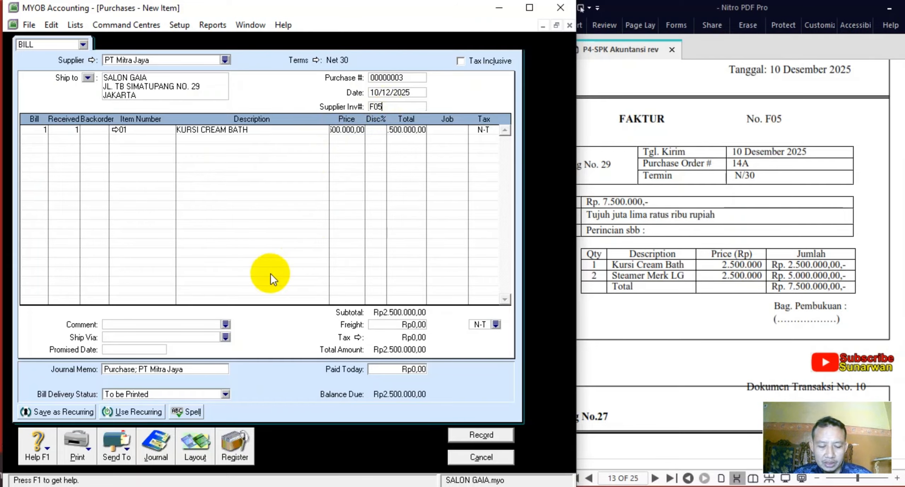
Review the recap of the bill's accounting entries and return to the bill.
key("ctrl+r")
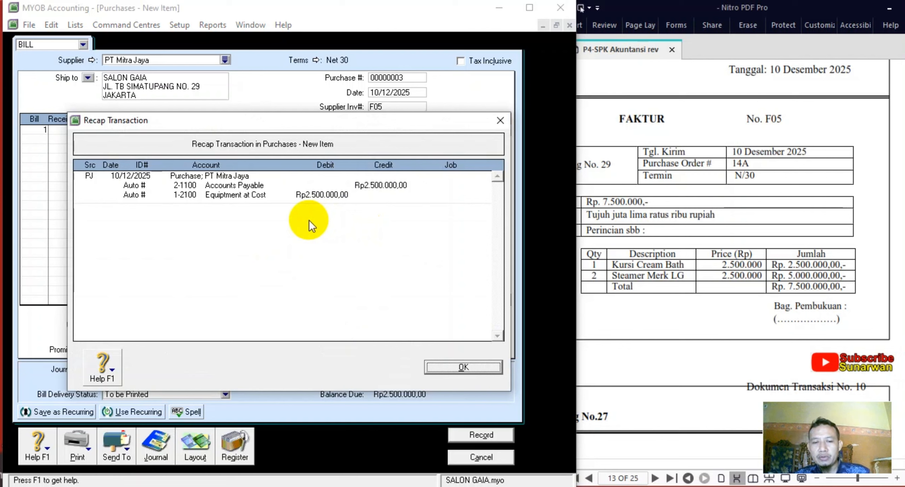
left_click(462, 367)
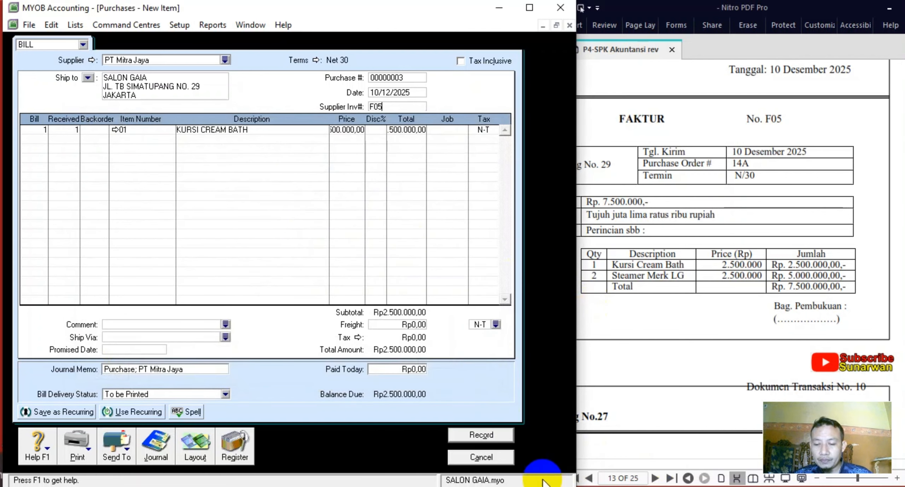
left_click(482, 435)
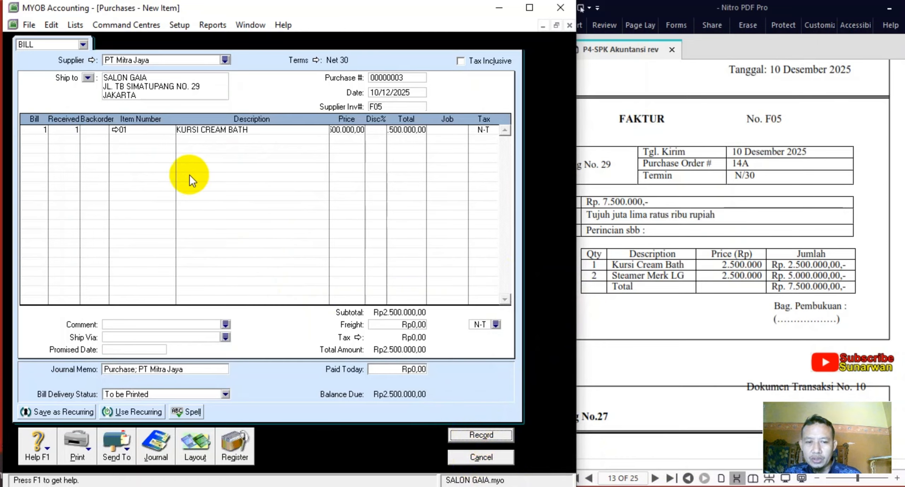
Add a second bill line with quantity 2 for item 02 STREAMER MERK LG.
left_click(340, 132)
key("Return")
key("Return")
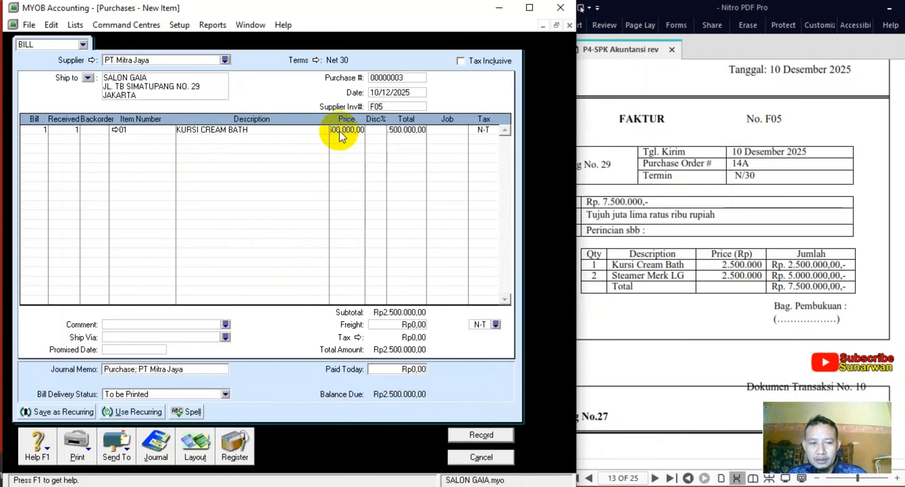
left_click(35, 140)
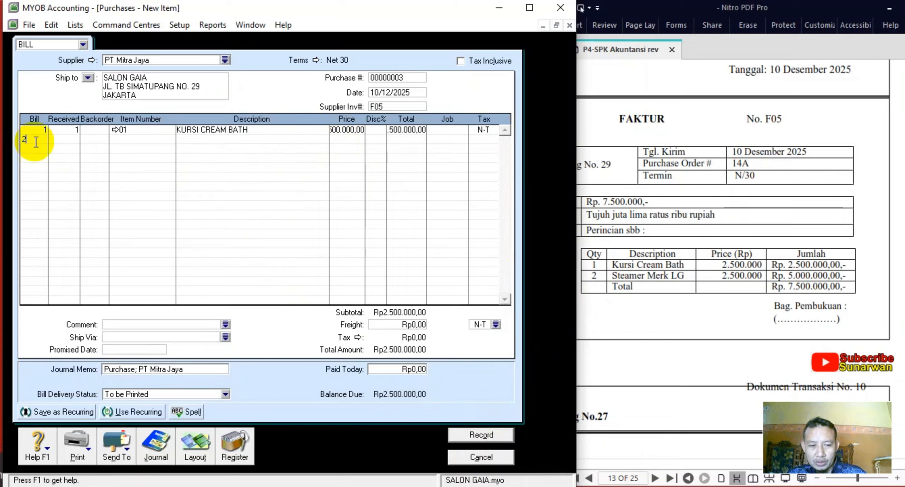
type("2")
key("Tab")
key("Tab")
key("Tab")
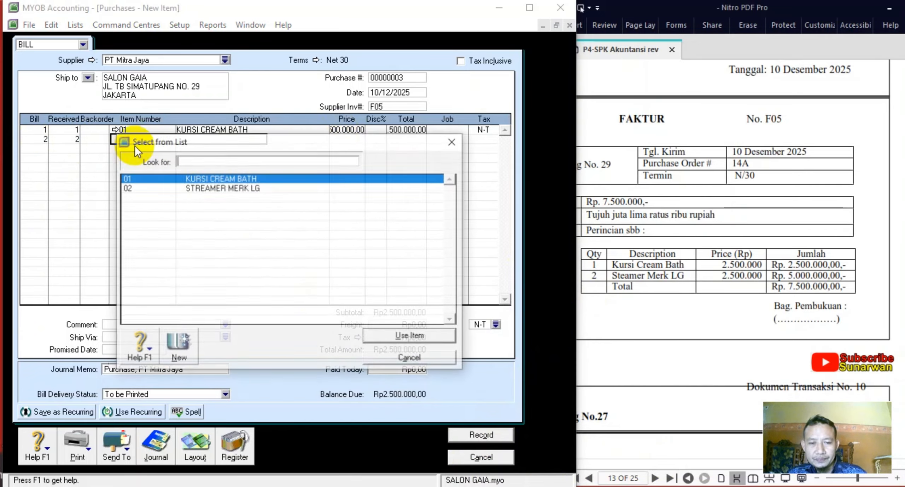
left_click(206, 190)
double_click(206, 191)
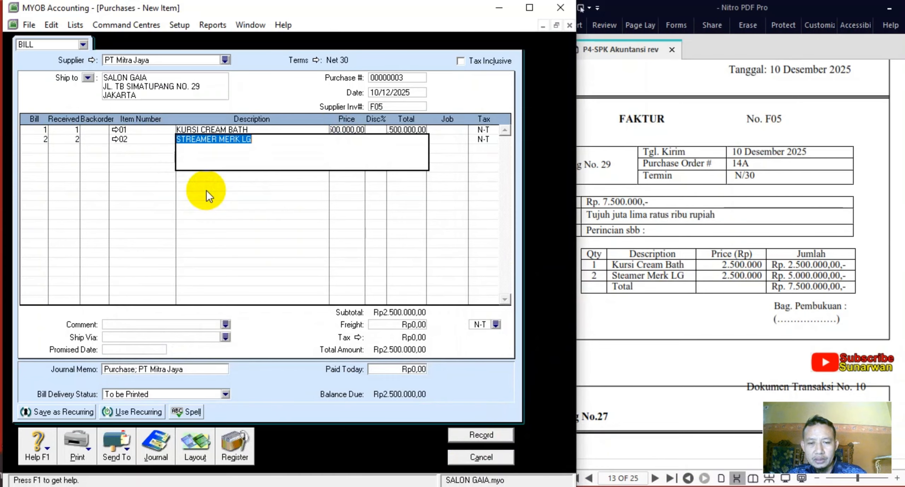
Set the STREAMER MERK LG line's price to 2500000, record the bill and close the purchase form.
key("Tab")
type("25")
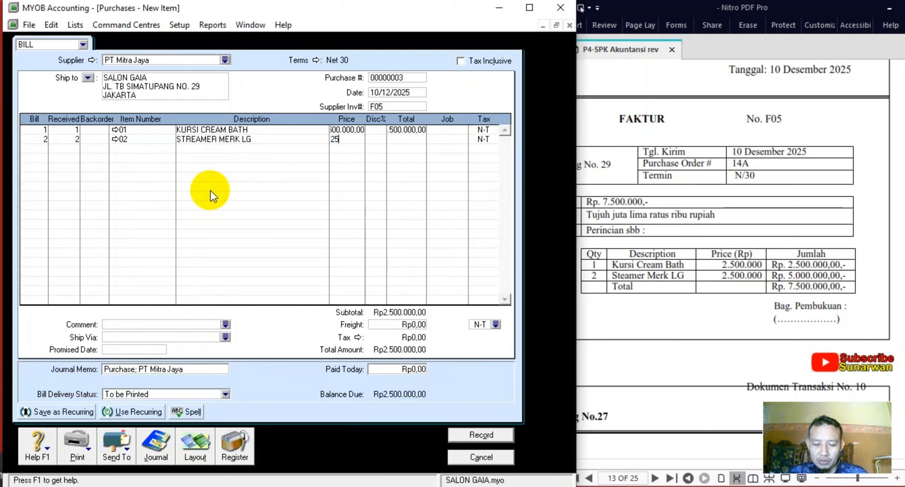
type("00000")
key("Tab")
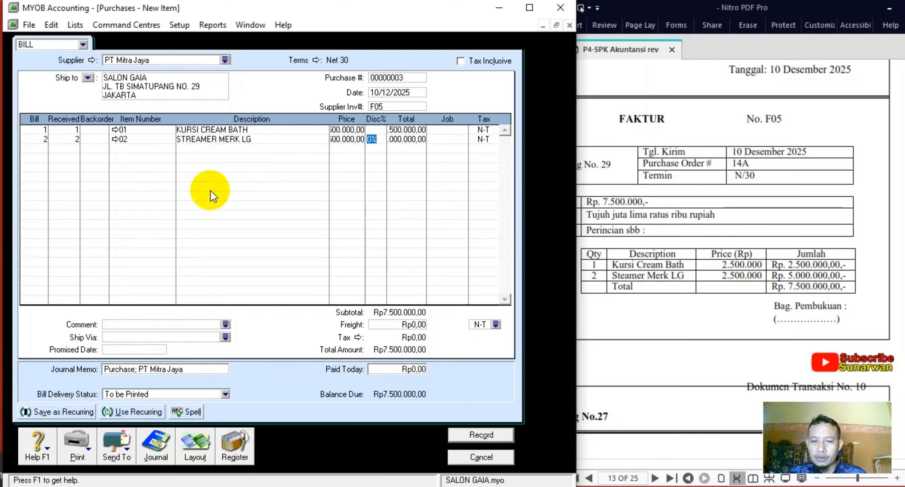
key("Return")
key("Return")
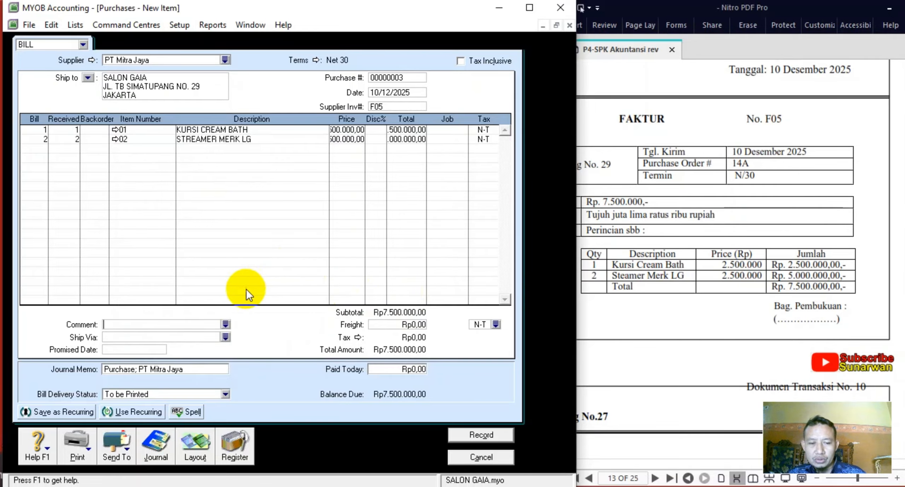
left_click(470, 434)
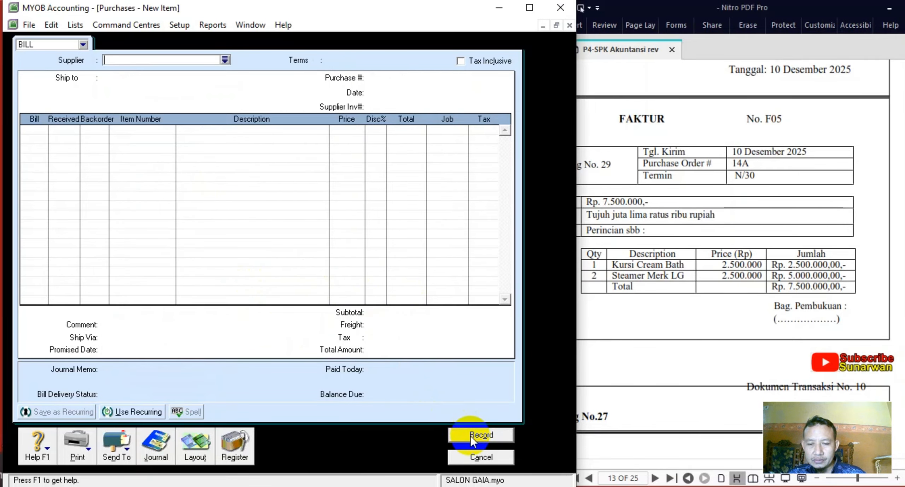
left_click(473, 458)
Consult cash receipt BKM12-2 in the PDF, then open a customer payment receipt and select the payer named on that document.
left_click(629, 320)
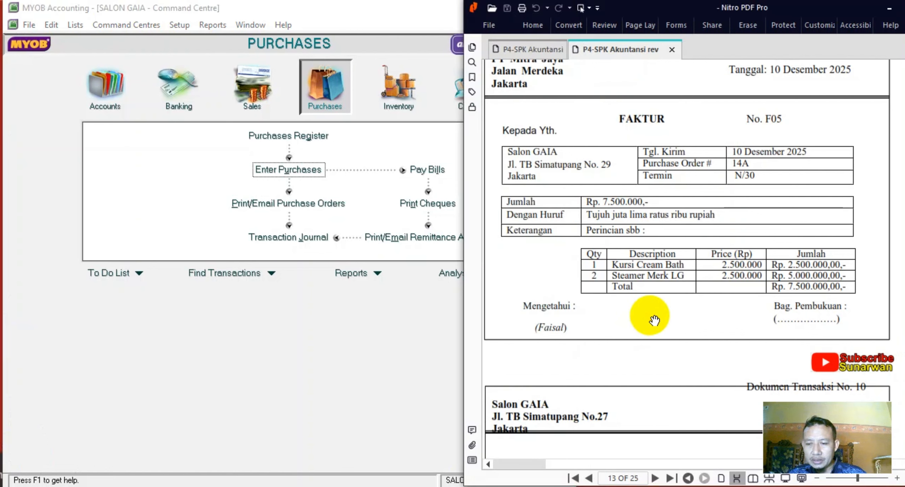
scroll(675, 301, "down", 7)
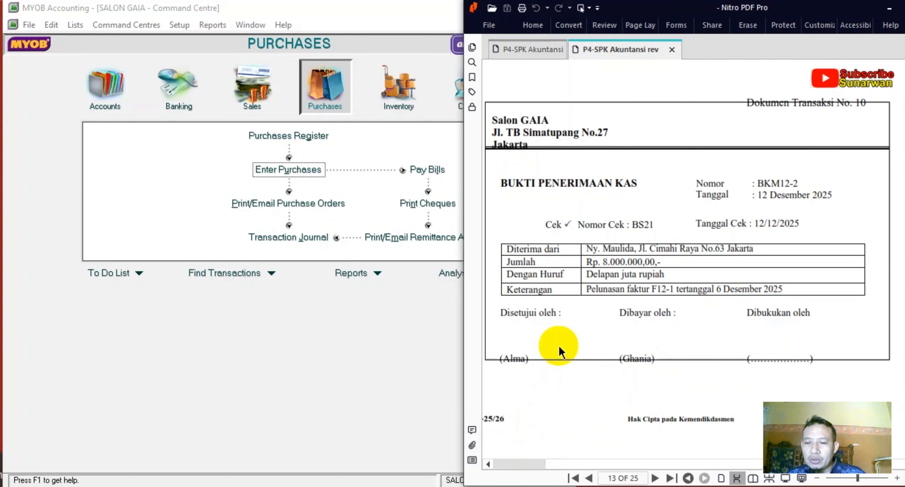
left_click(244, 88)
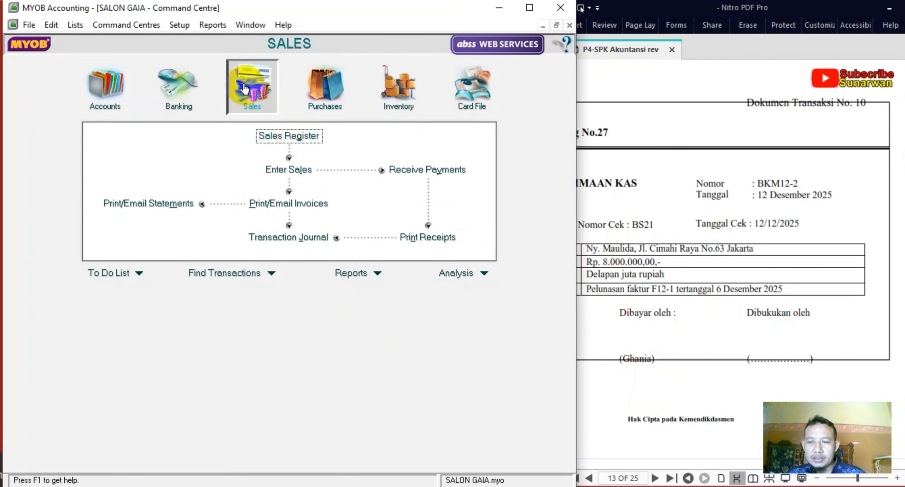
left_click(429, 175)
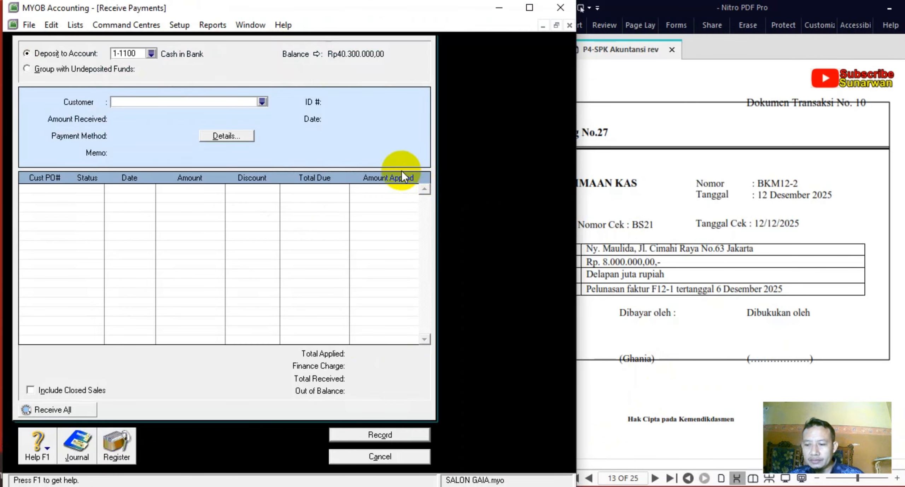
left_click(262, 102)
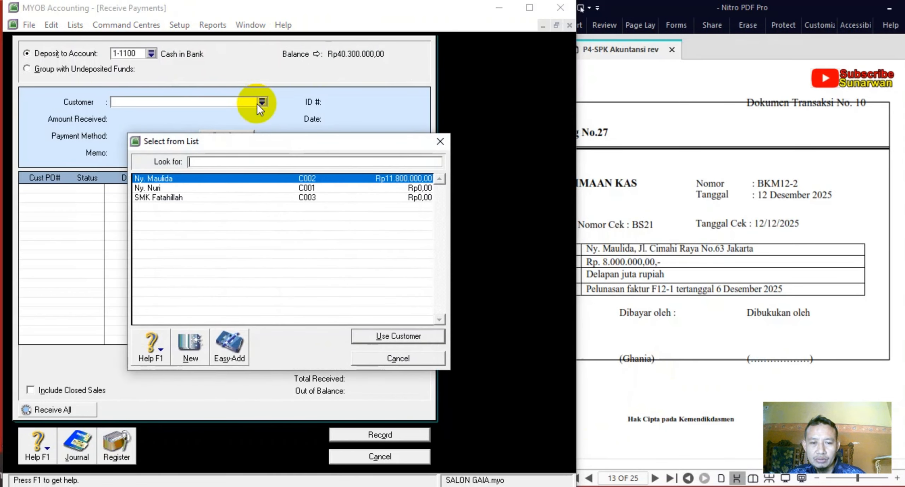
left_click(185, 178)
double_click(185, 178)
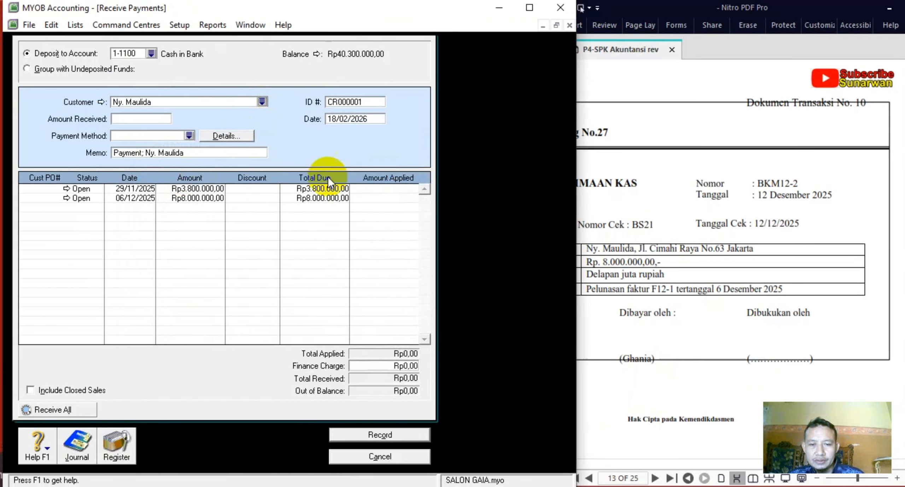
Set the amount received to 8000000 and apply it to the open invoice dated 06/12/2025.
left_click(626, 210)
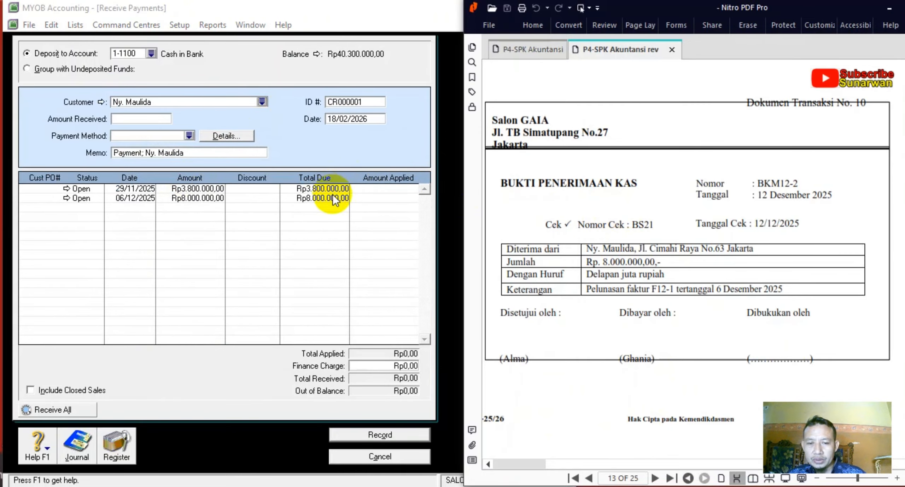
left_click(393, 198)
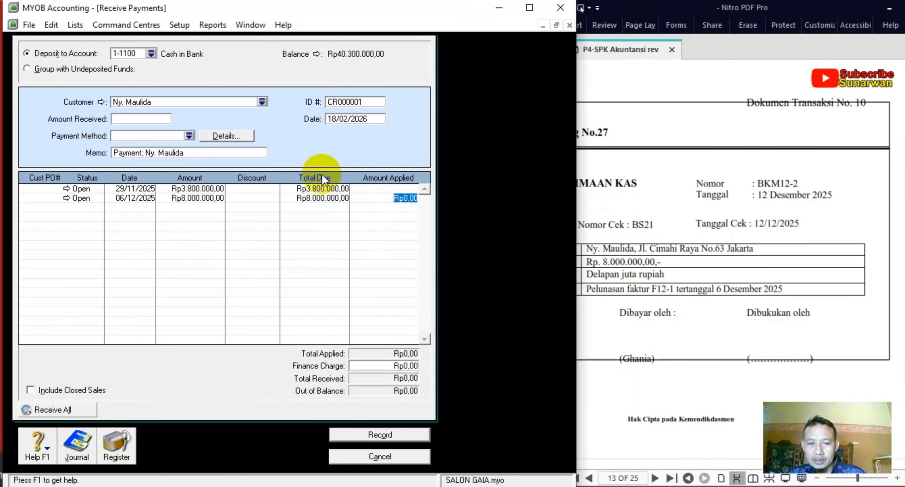
left_click(122, 118)
type("8000000")
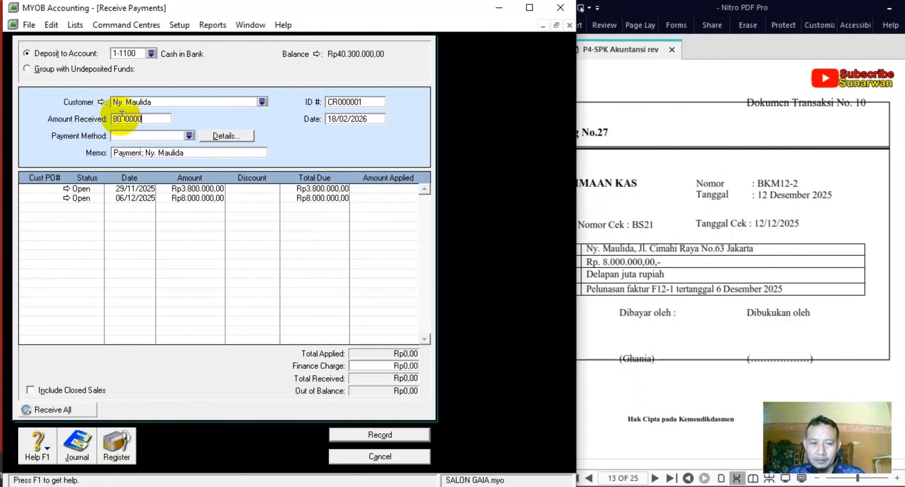
key("Tab")
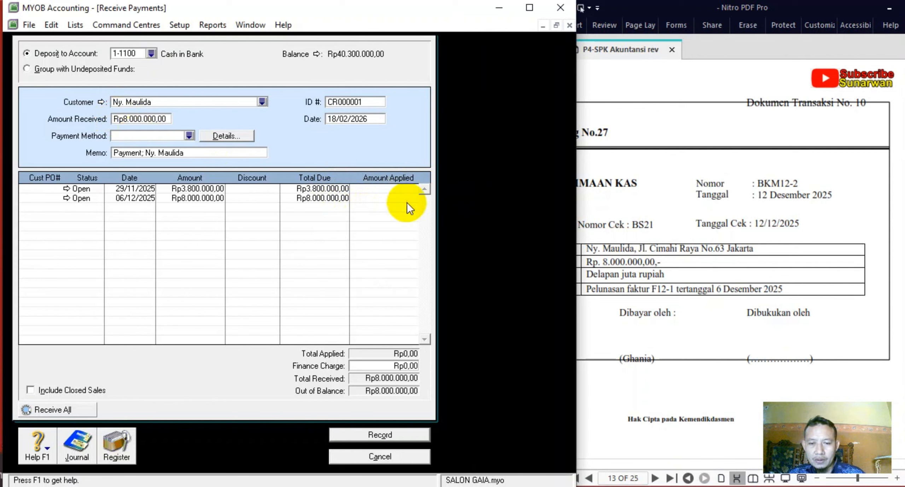
left_click(393, 198)
key("Tab")
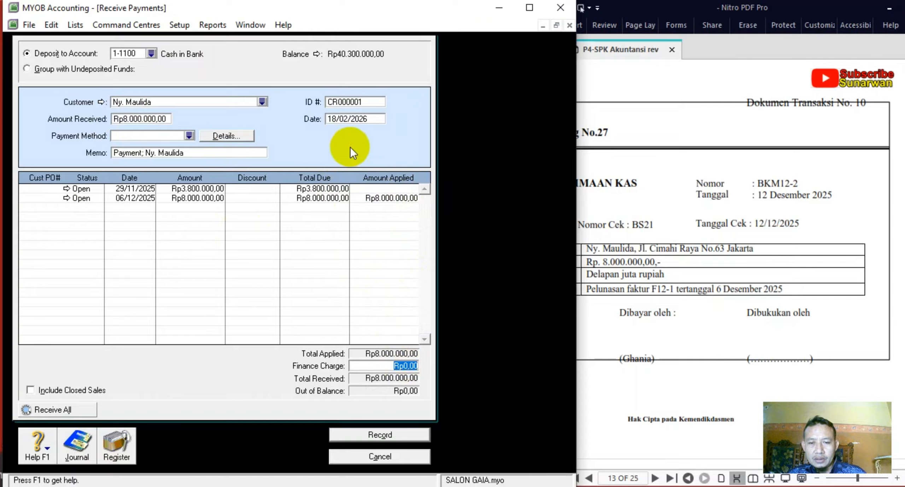
Set the payment's ID to BKM12-2 and its date to 12/12/2025, and record the payment.
left_click(368, 104)
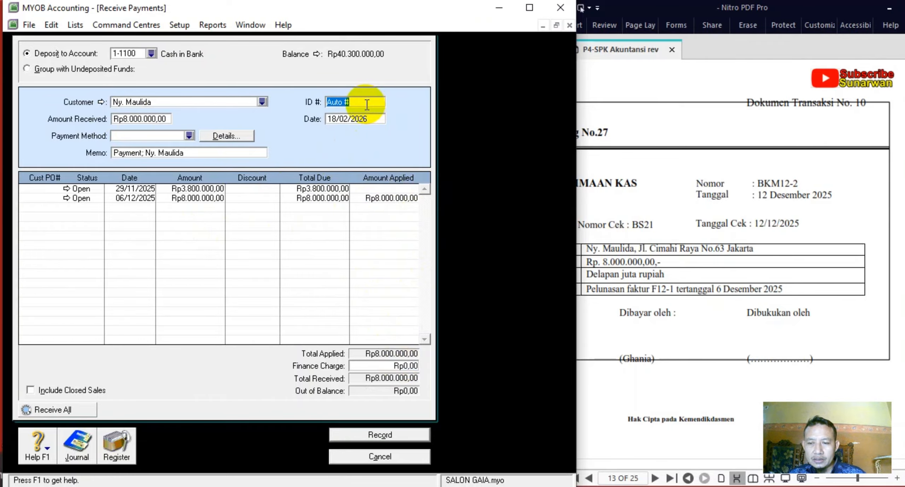
type("BKM")
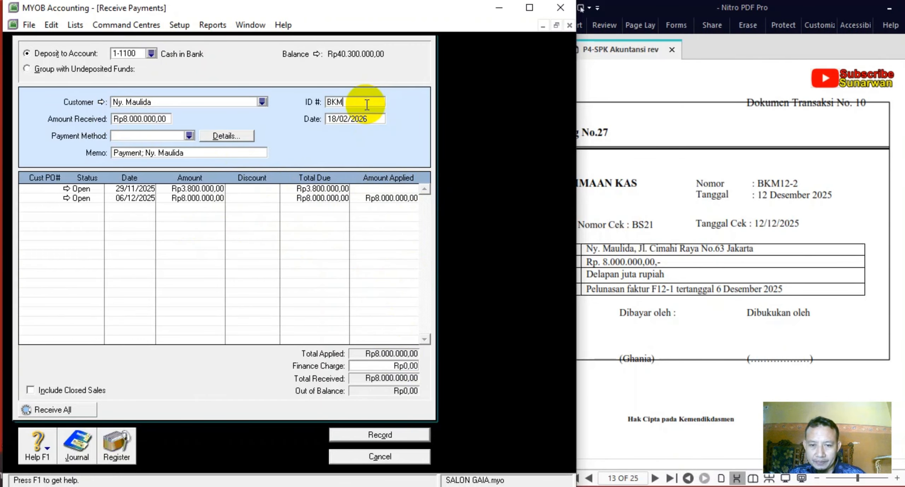
type("12-2")
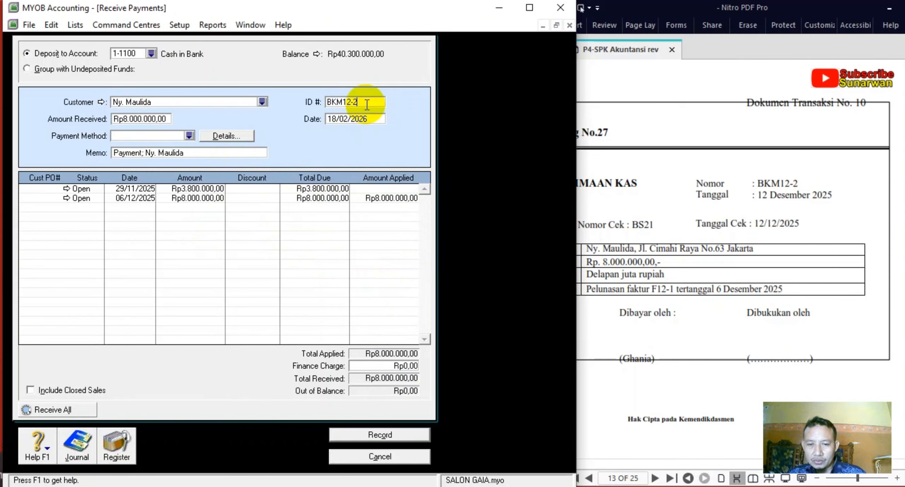
key("Tab")
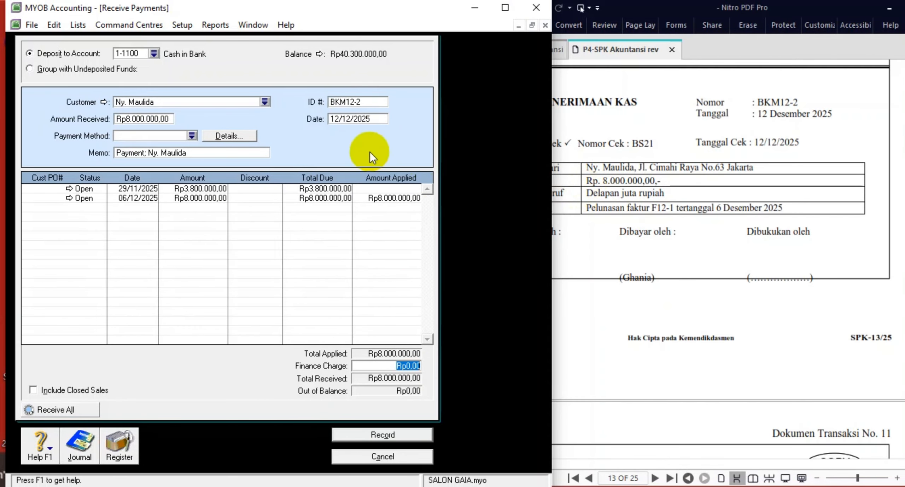
left_click(363, 118)
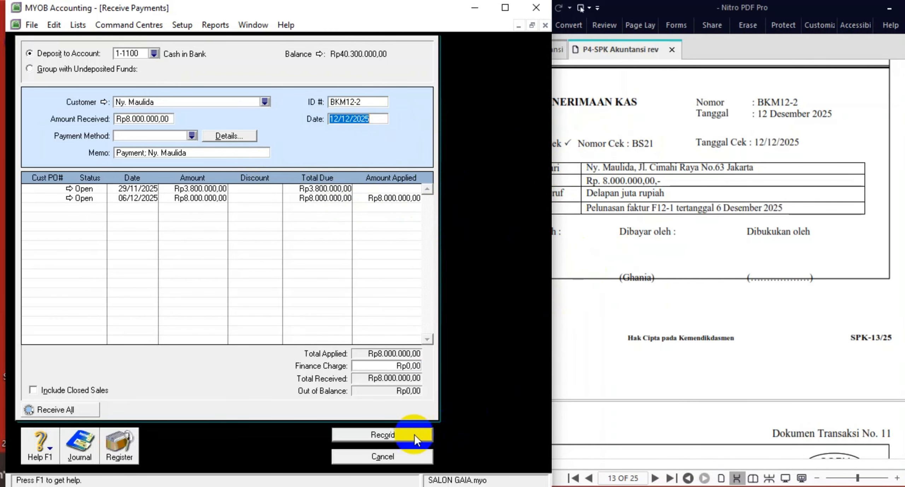
left_click(393, 435)
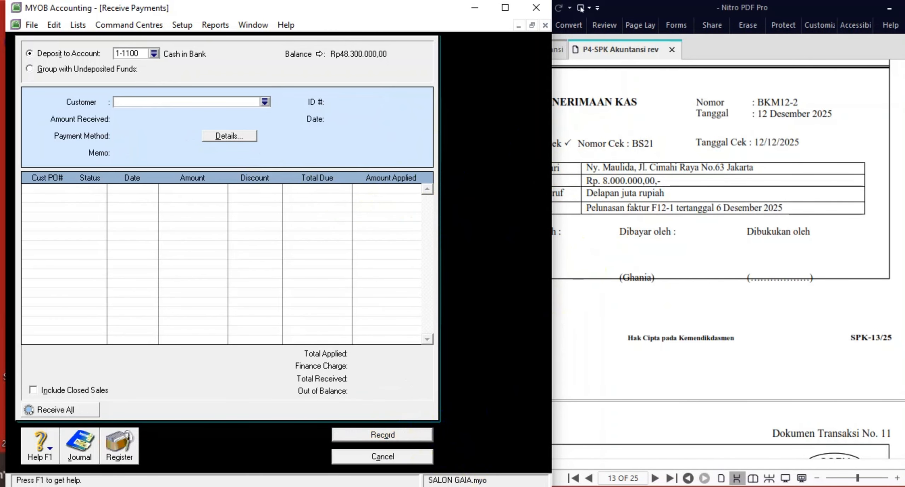
Bring cash note KN01 (Dokumen Transaksi No. 11) into view in the PDF and close the payment form.
left_click(574, 217)
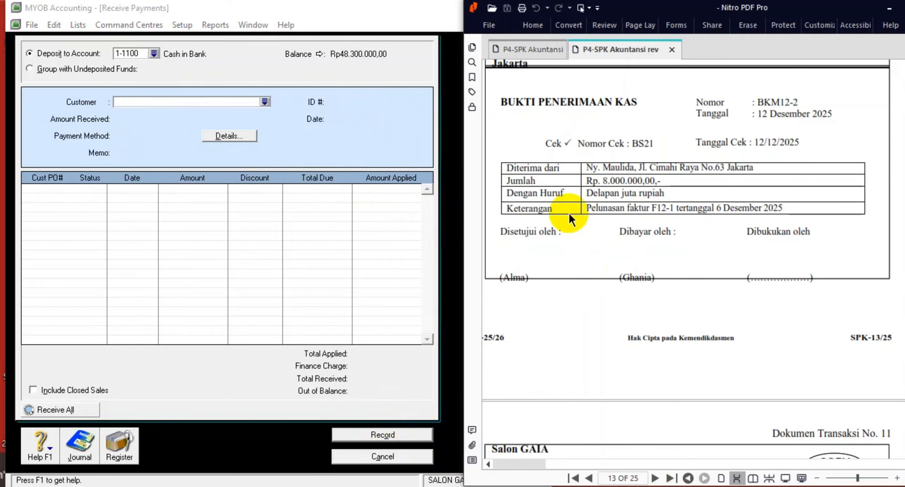
scroll(731, 162, "down", 4)
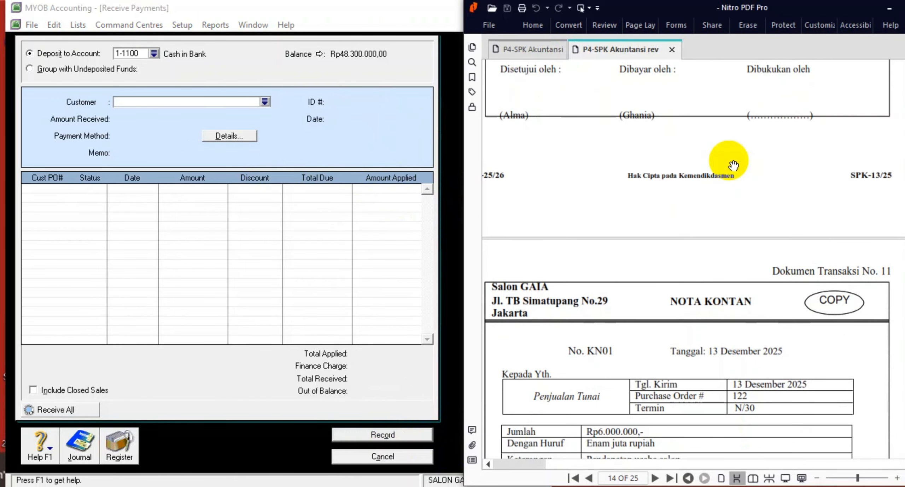
scroll(734, 165, "down", 4)
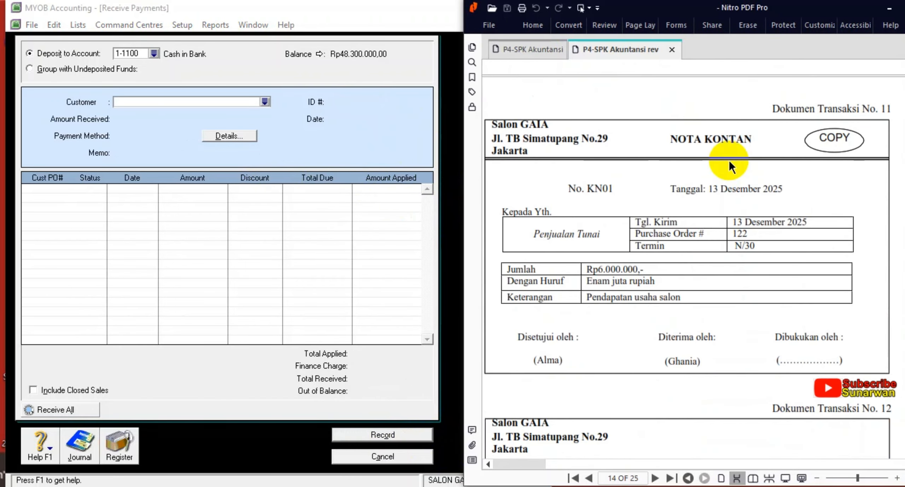
scroll(730, 164, "down", 1)
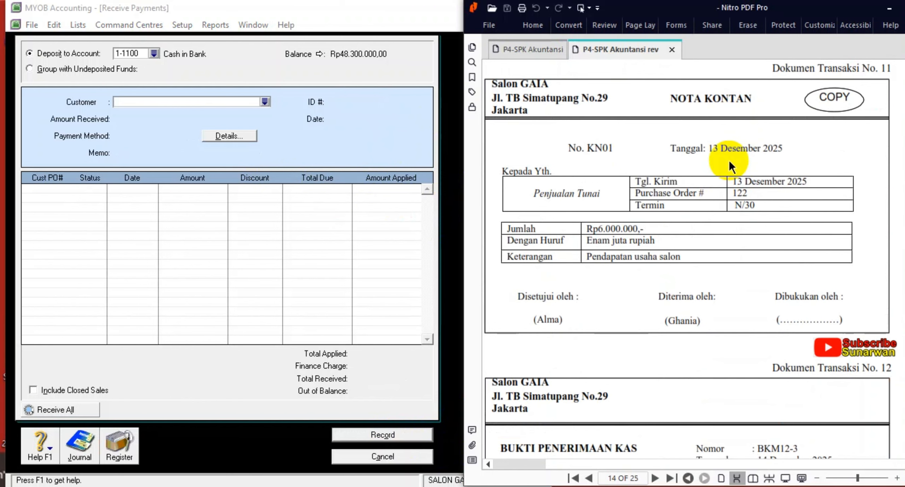
left_click(391, 458)
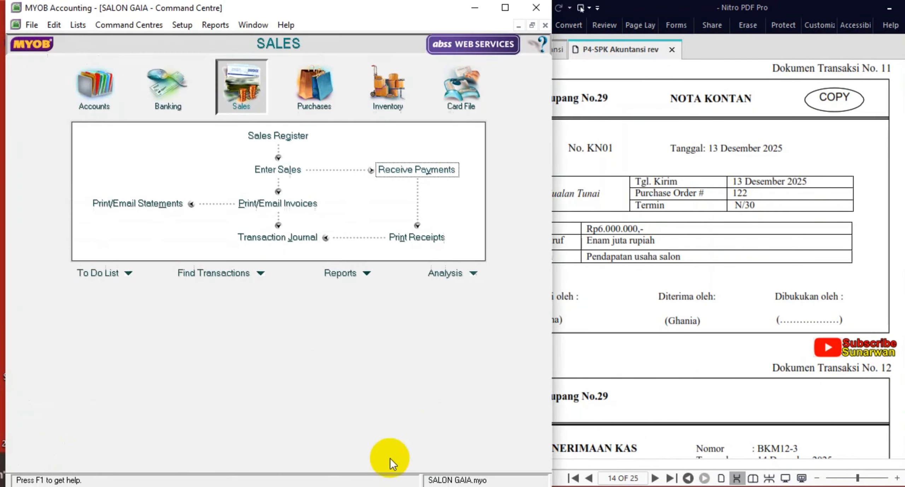
Open a new sales invoice and create a customer card named PENJUALAN TUNAI from its customer list.
left_click(278, 169)
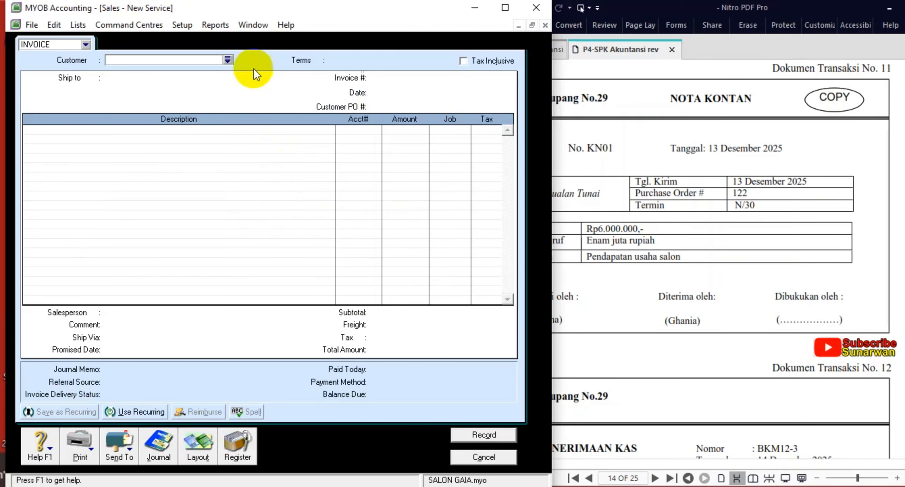
left_click(227, 60)
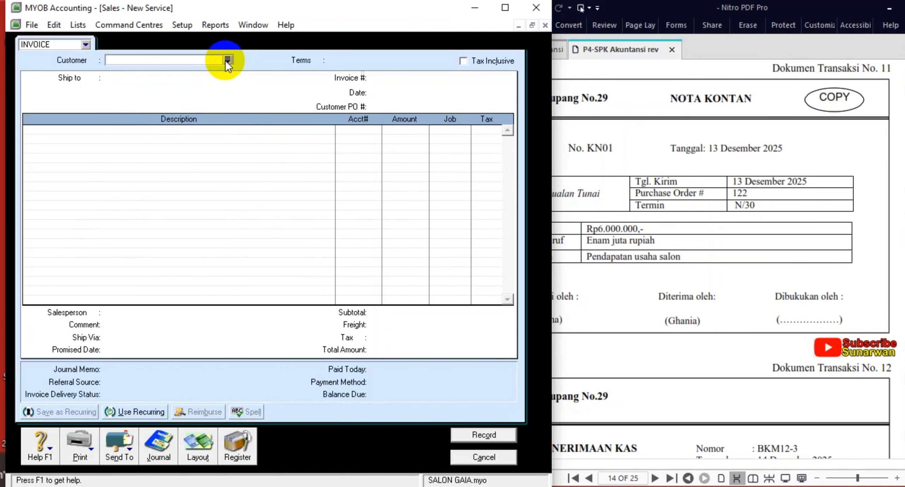
left_click(642, 230)
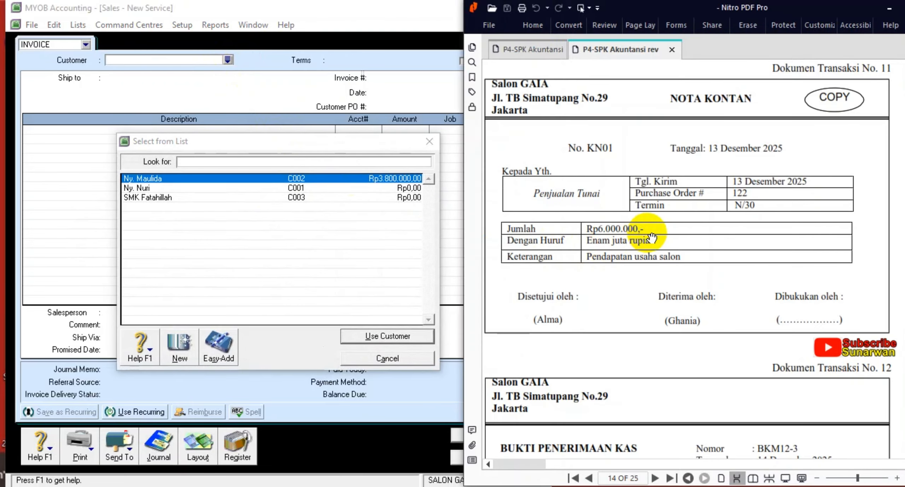
left_click(227, 61)
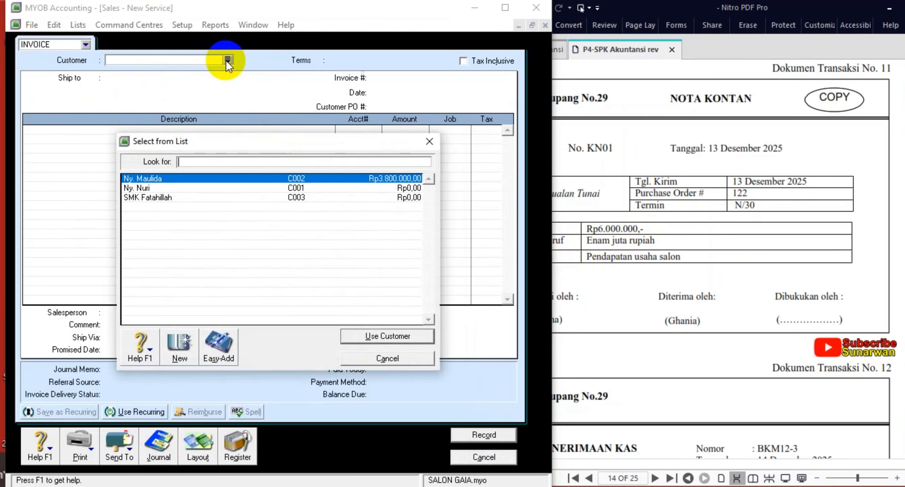
left_click(184, 345)
type("PE")
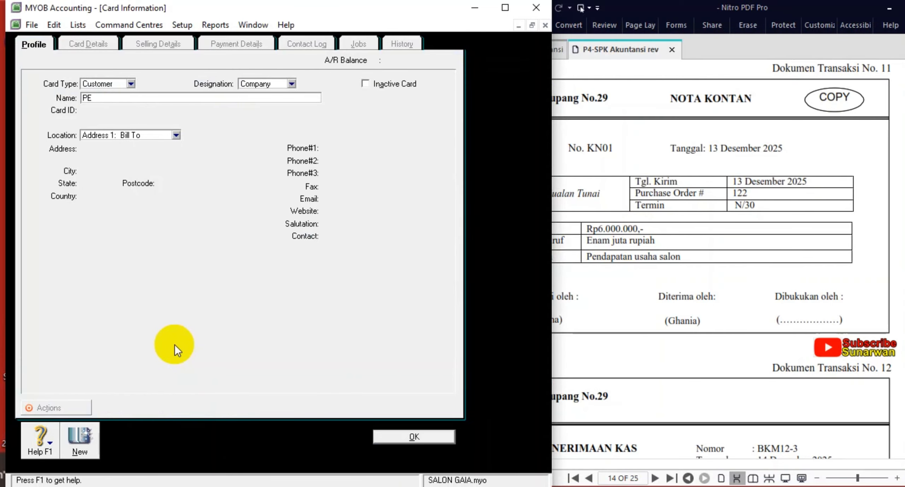
type("NJUAL")
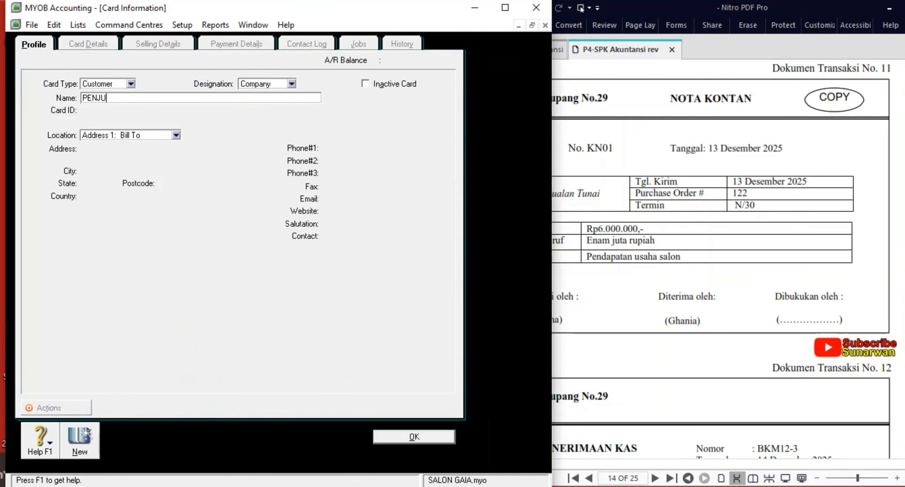
key("BackSpace")
key("BackSpace")
type("AL")
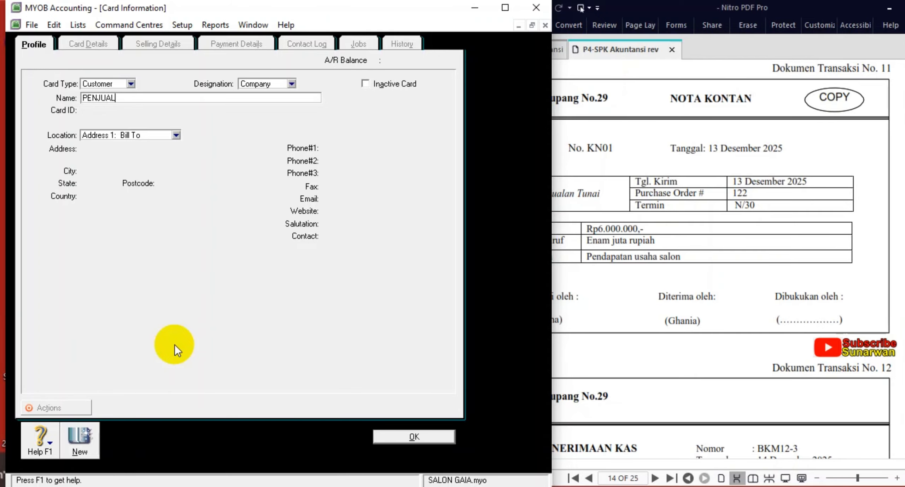
type("AN TUNAI")
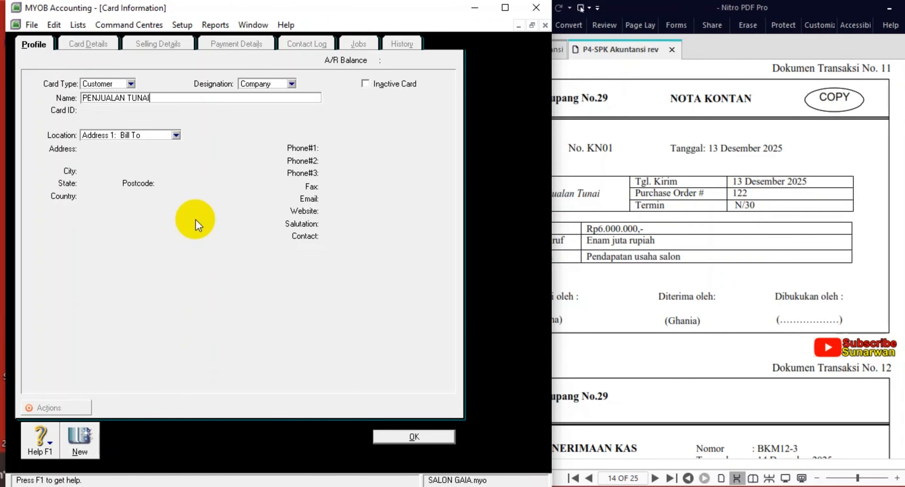
left_click(416, 438)
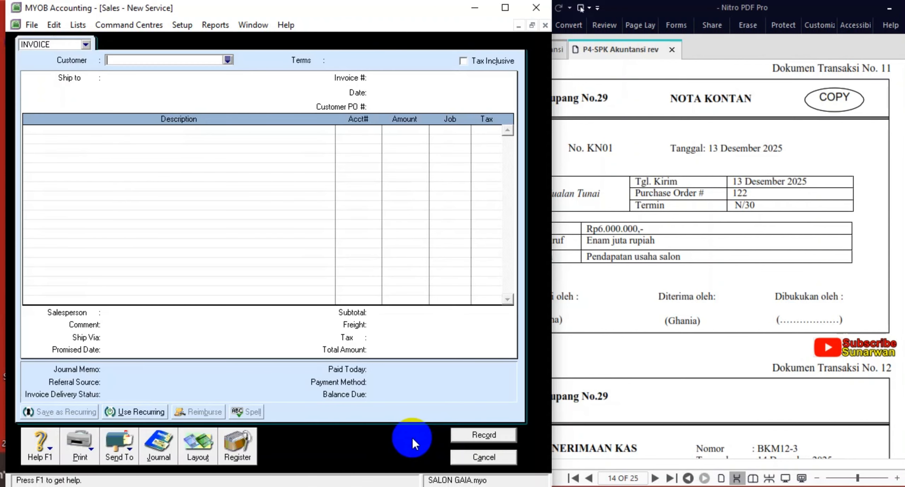
Choose PENJUALAN TUNAI as the sales invoice's customer.
left_click(227, 60)
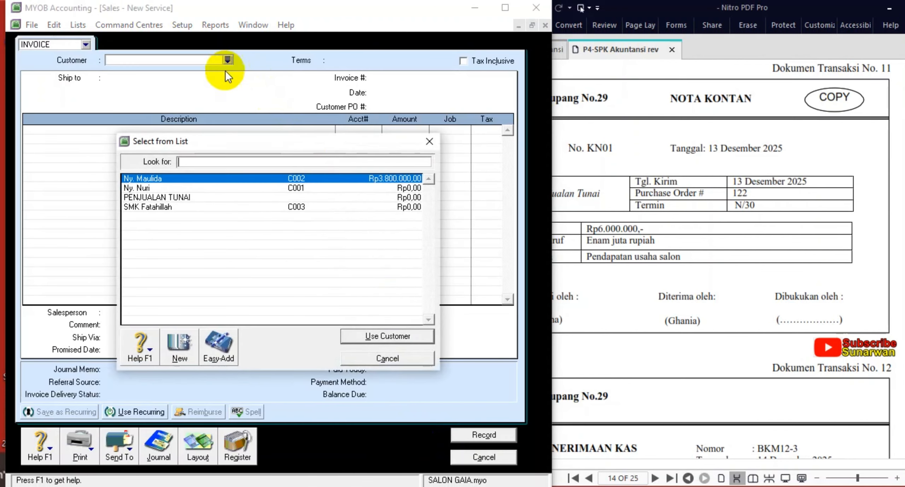
left_click(181, 199)
double_click(181, 198)
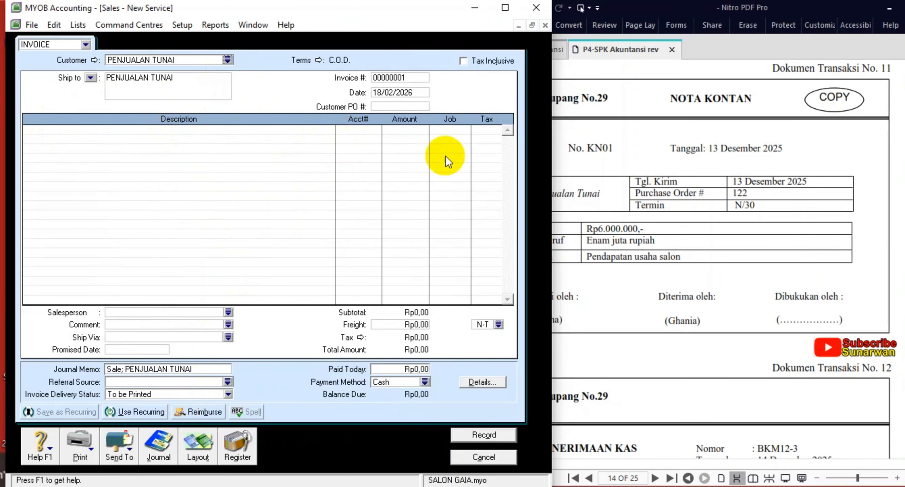
Set the sales invoice's number to KN01 and its date to 13/12/2025, as given on the cash note.
left_click(690, 165)
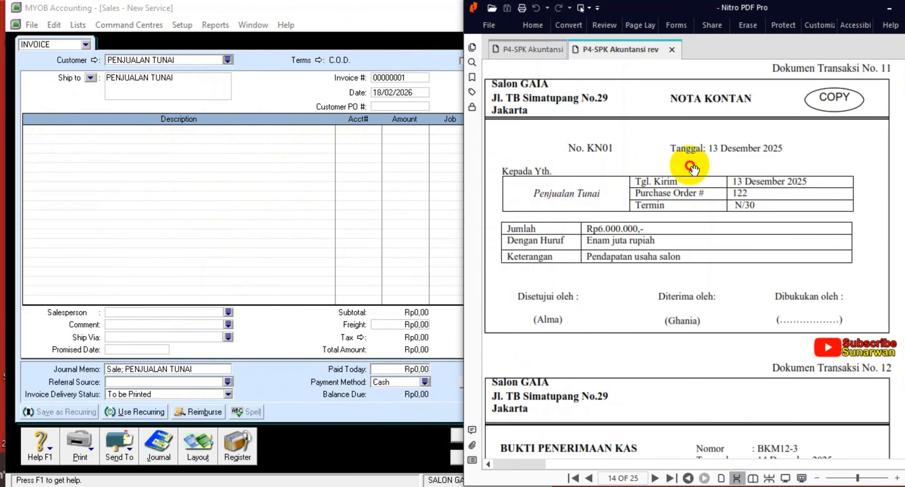
left_click(143, 132)
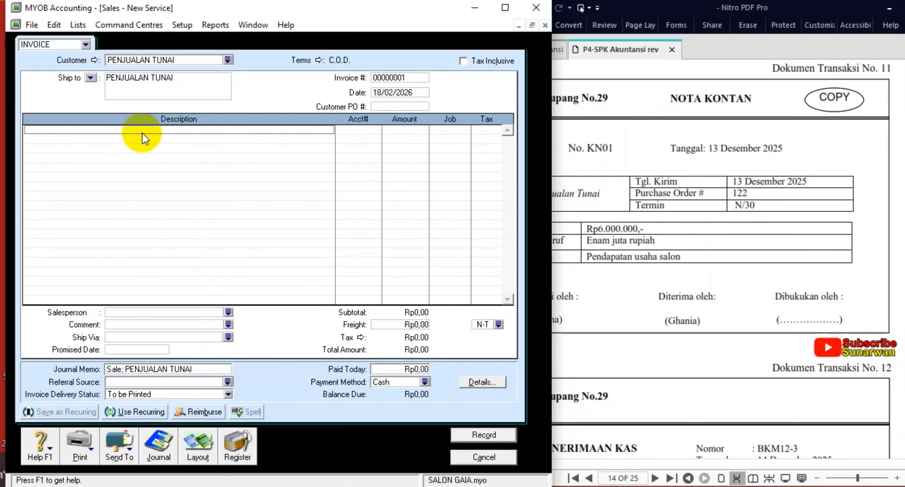
left_click(404, 77)
type("KN01")
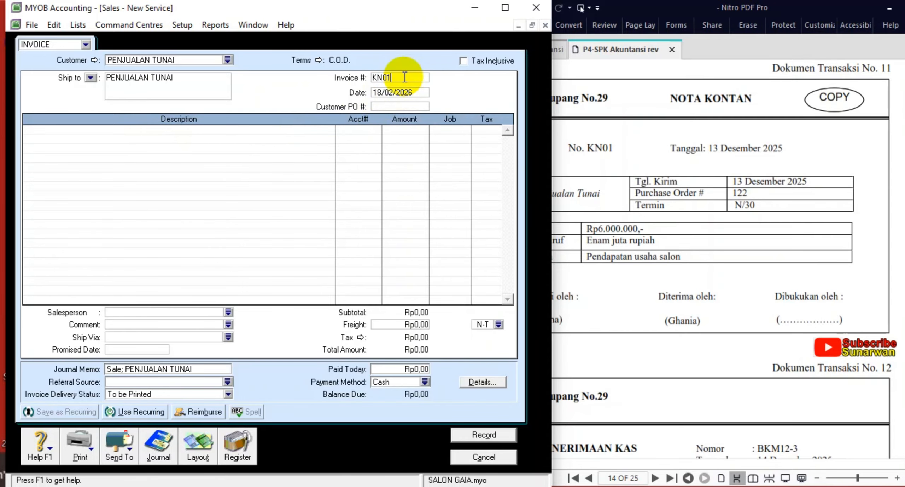
key("Tab")
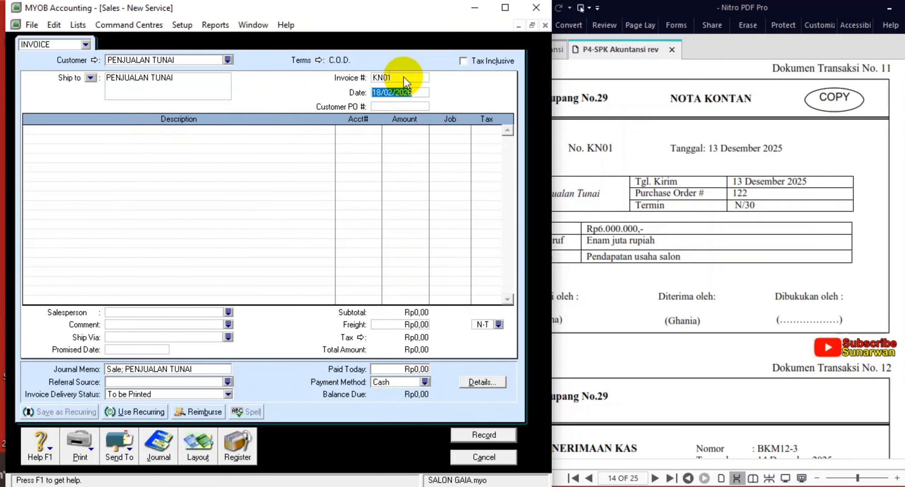
type("13")
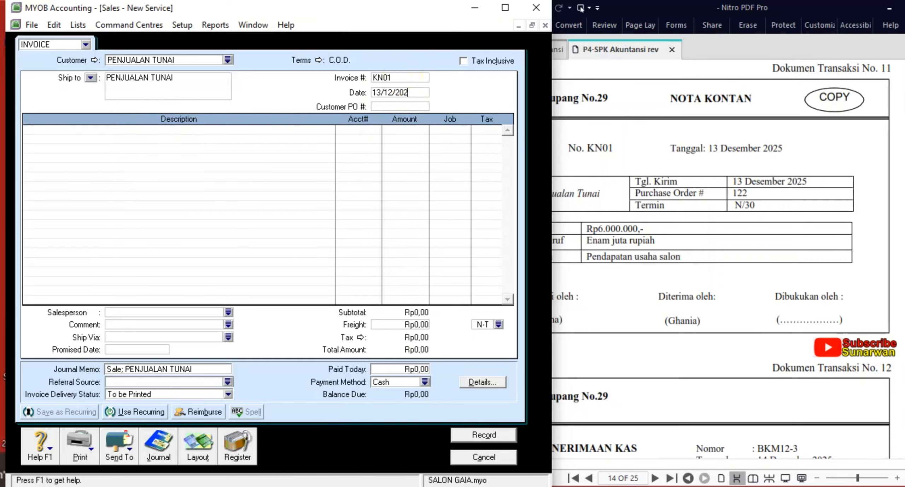
Enter an invoice line described as PENDAPATAN USAHA SALON, allocated to account 4-1100 Fees Income, for Rp6.000.000.
left_click(186, 129)
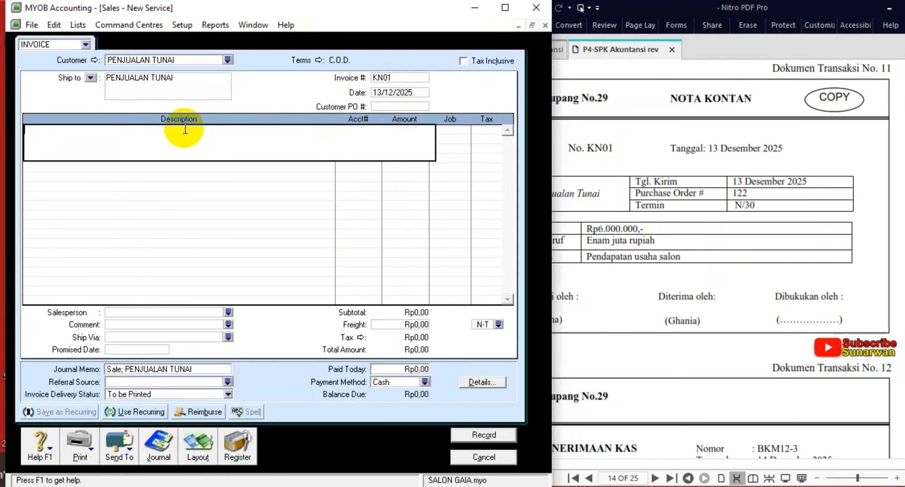
type("PE")
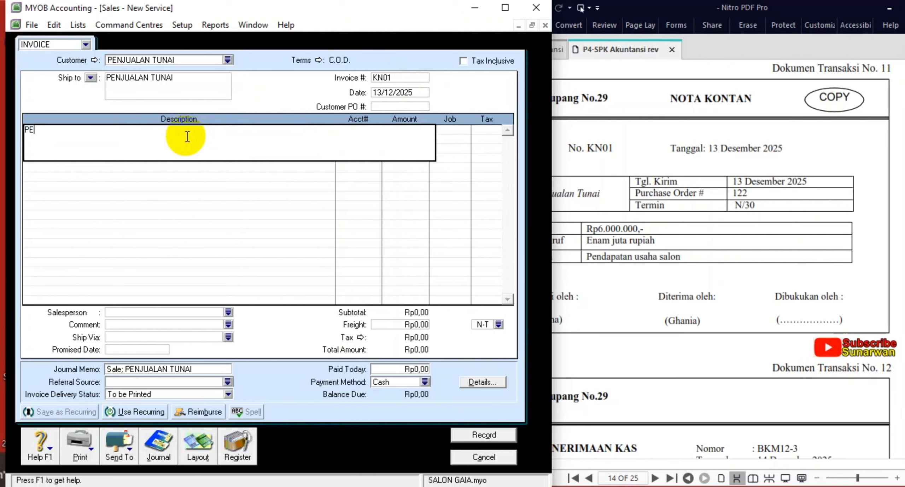
type("NDAPATAN")
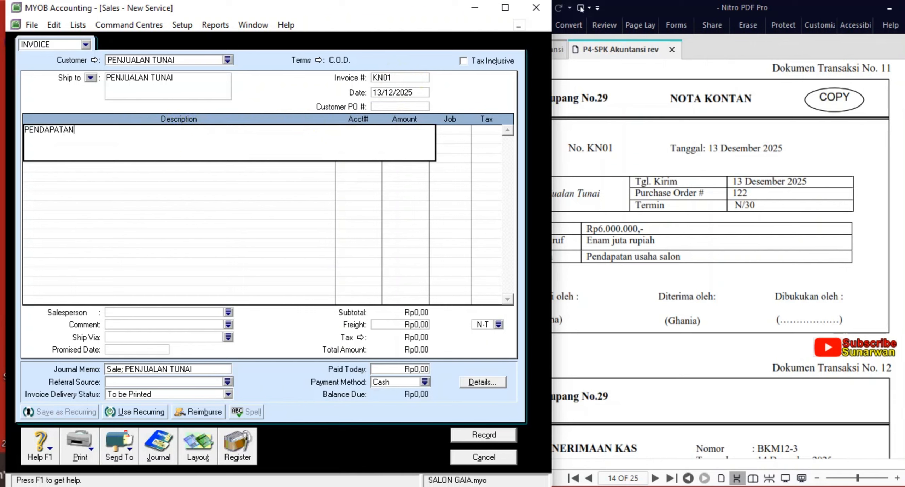
type(" USAHA SALON")
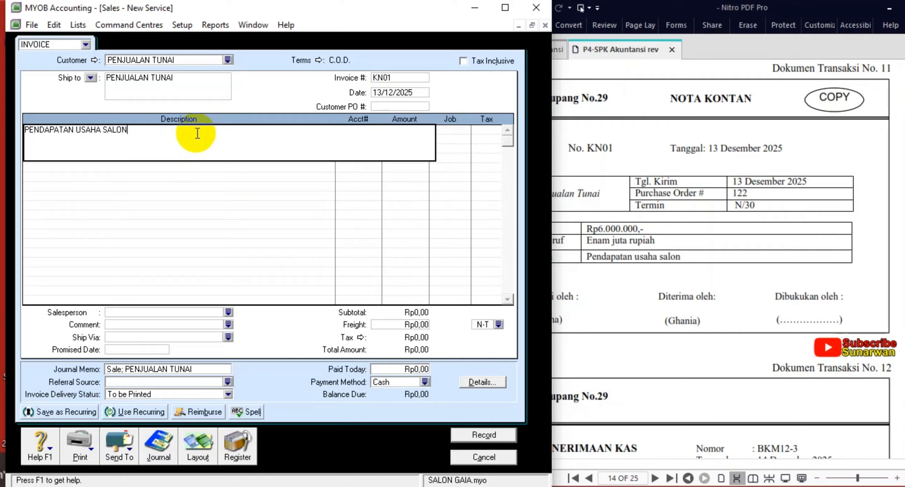
key("Tab")
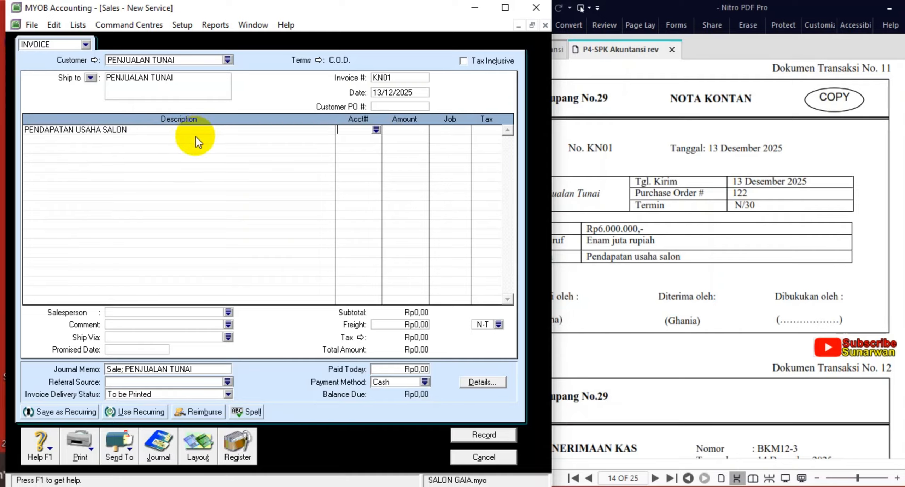
left_click(376, 130)
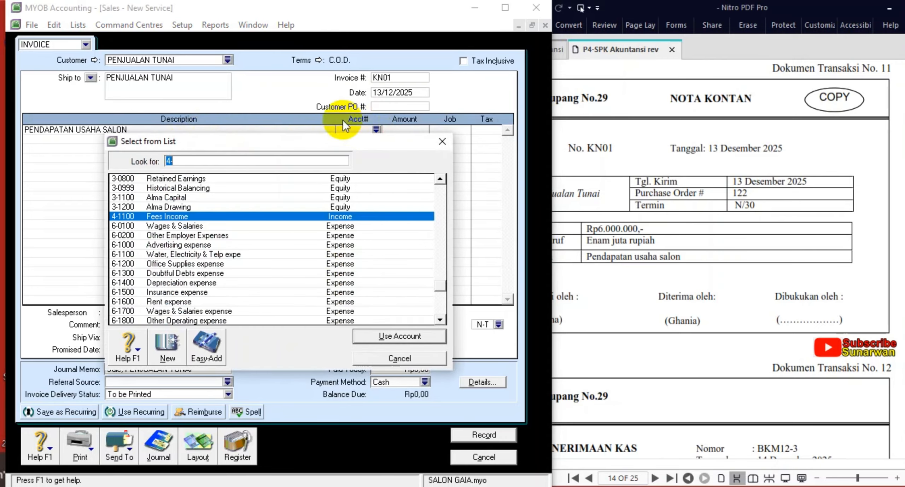
double_click(192, 216)
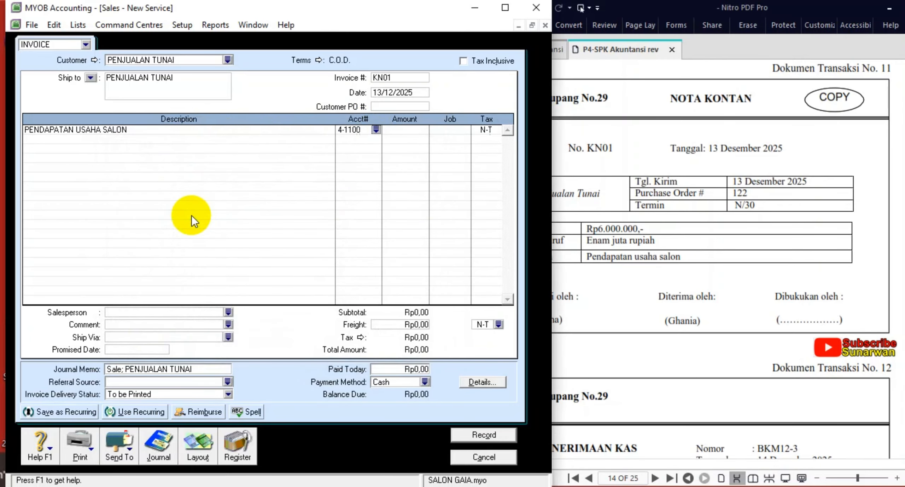
left_click(396, 130)
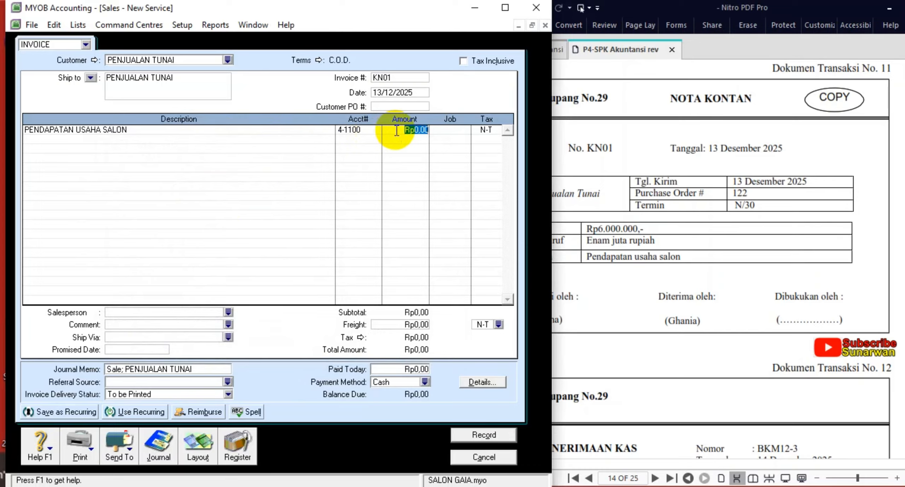
type("6.")
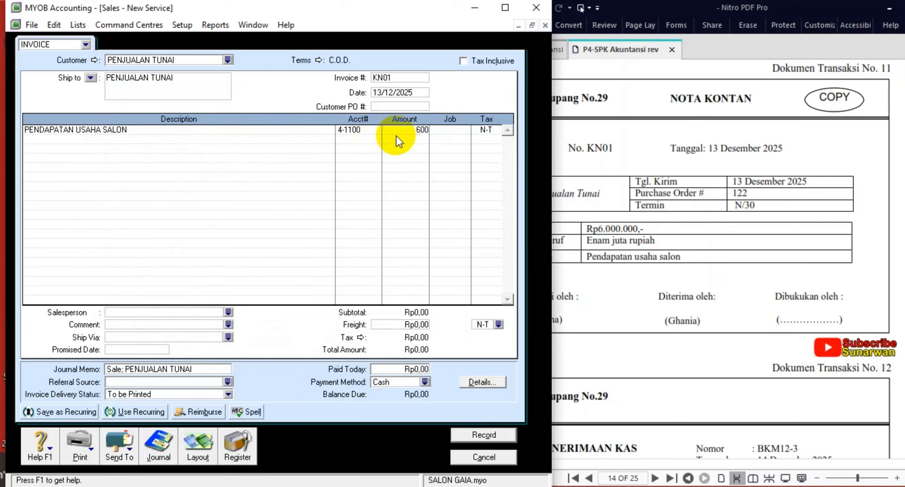
type("000.000")
key("Tab")
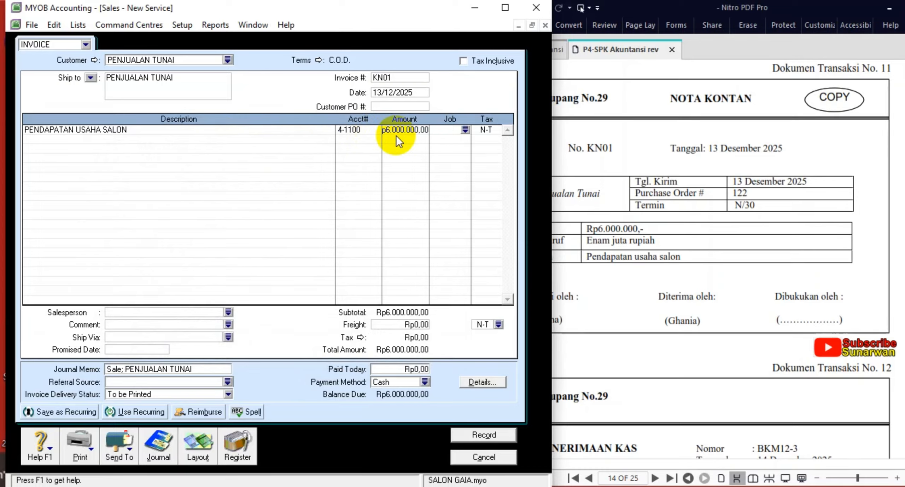
Set the invoice's customer PO number to 122, as given on the cash note.
left_click(706, 297)
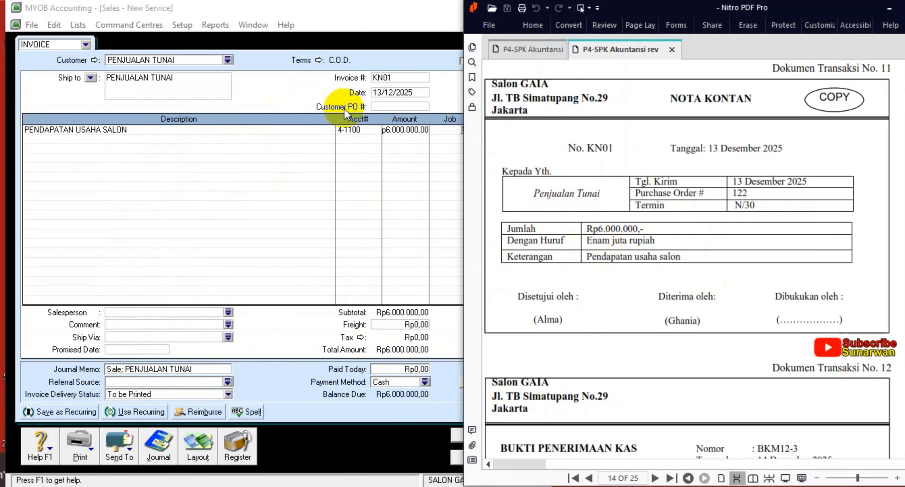
left_click(378, 107)
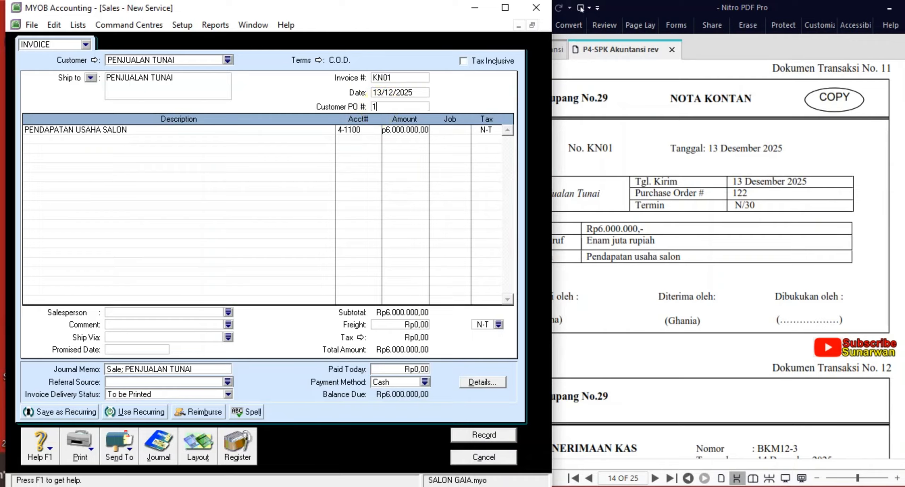
type("122")
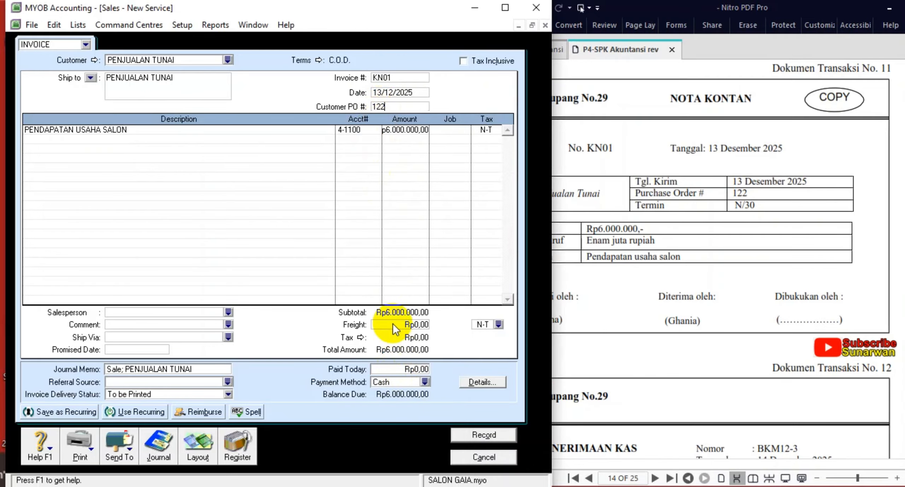
Enter Rp6.000.000 as the amount paid today and record the cash sale.
left_click(406, 369)
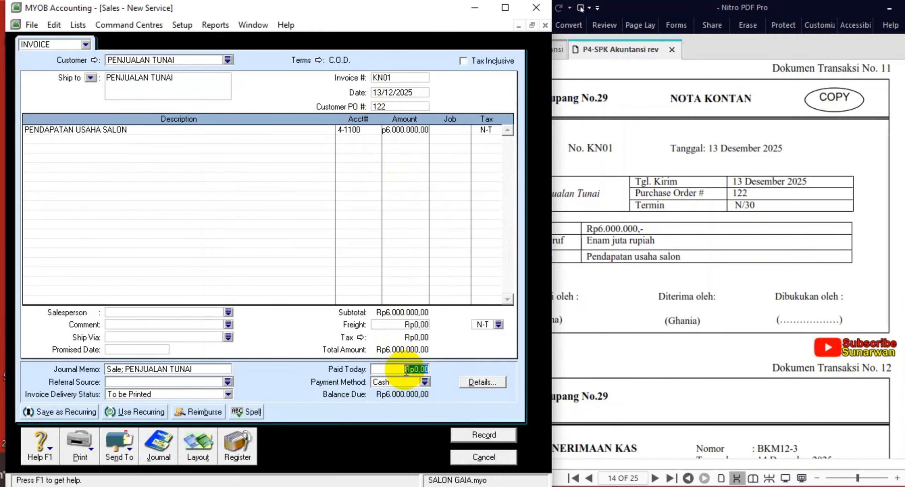
type("6000000")
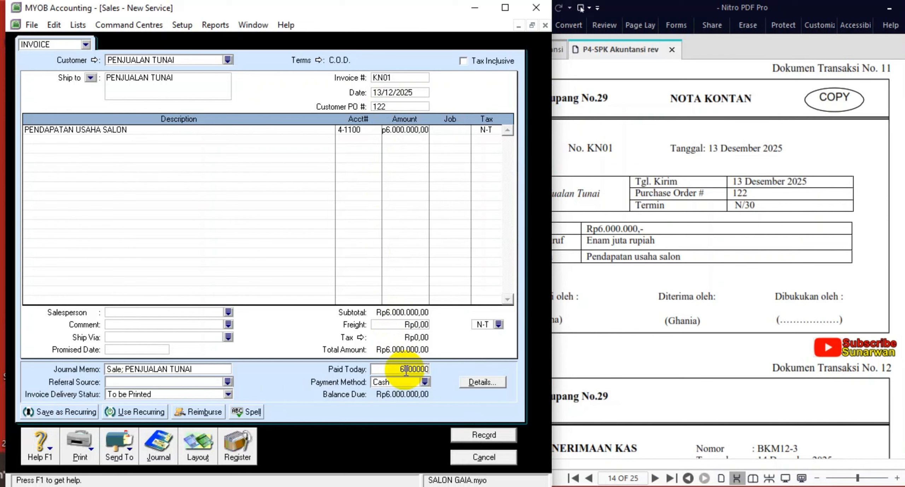
key("Tab")
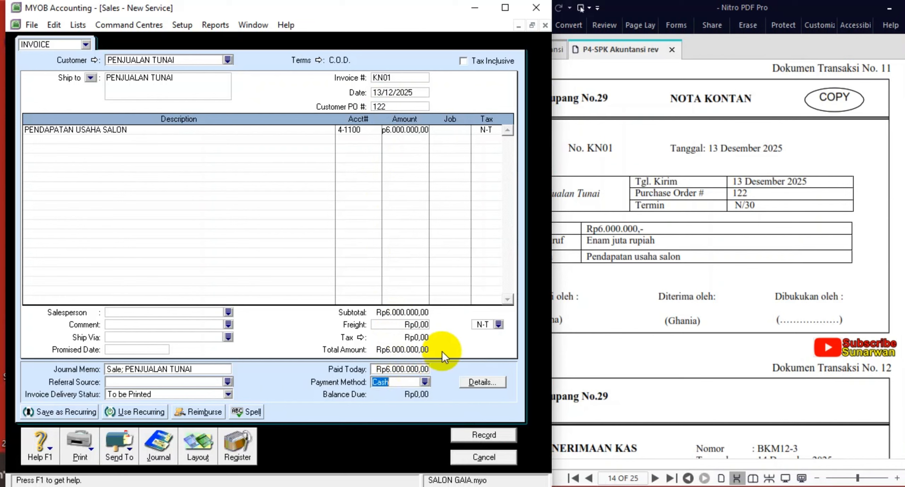
left_click(479, 436)
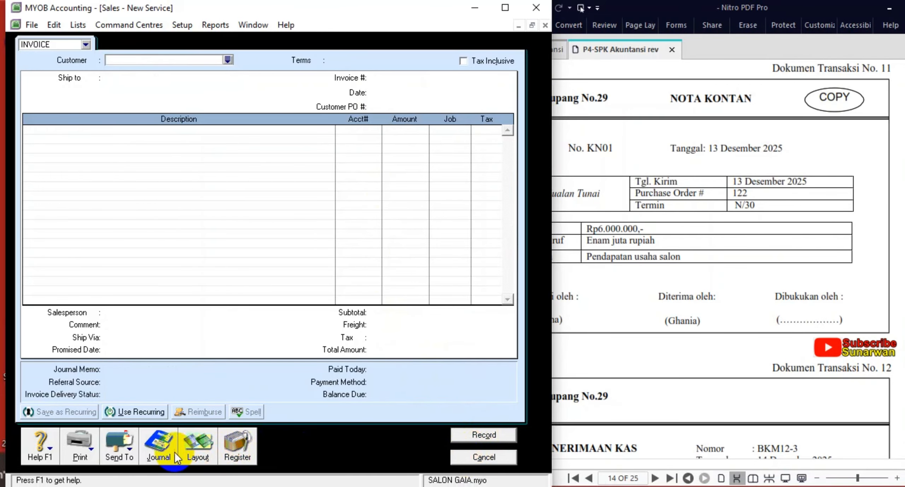
Check the cash sale's entries in the sales and receipts transaction journals and close the journal.
left_click(161, 452)
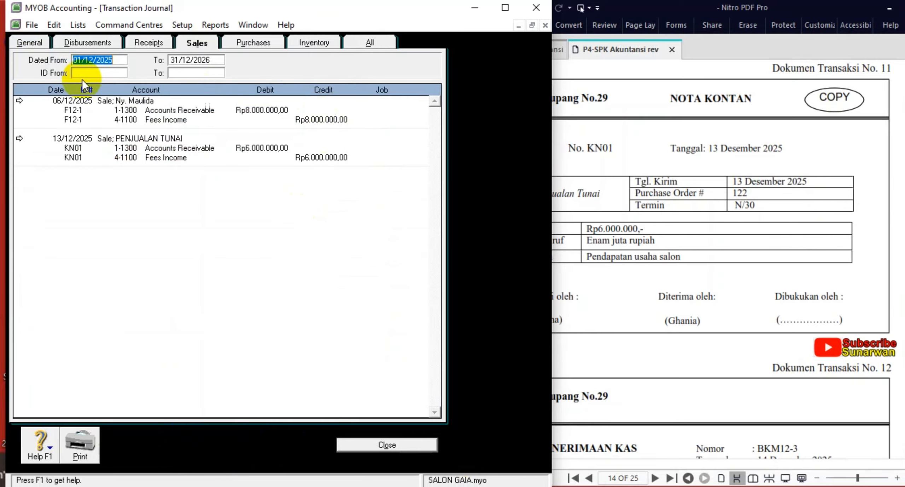
left_click(140, 44)
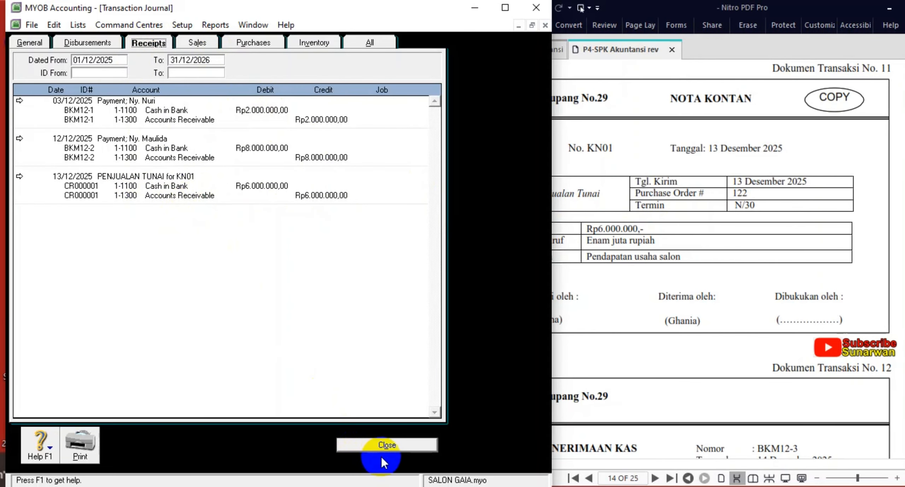
left_click(385, 445)
Bring cash receipt BKM12-3 (Dokumen Transaksi No. 12) into view in the PDF and close the sales invoice form.
left_click(716, 300)
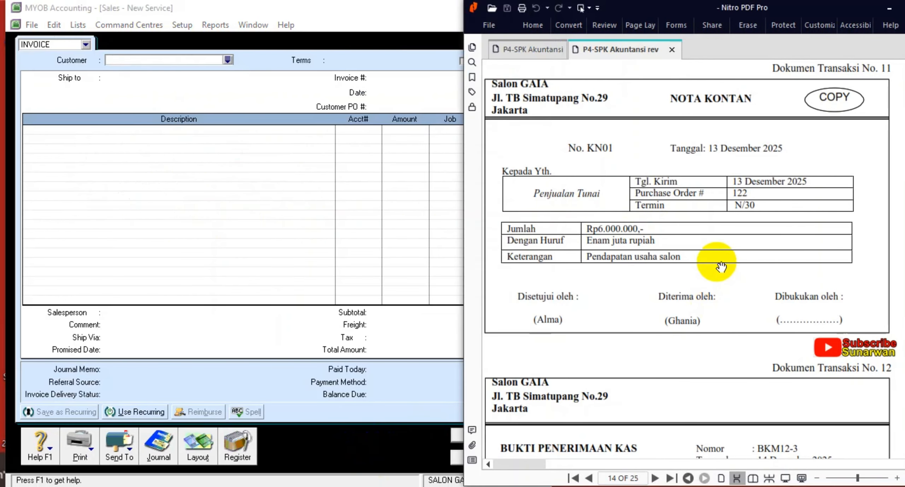
scroll(718, 264, "down", 3)
scroll(722, 266, "down", 3)
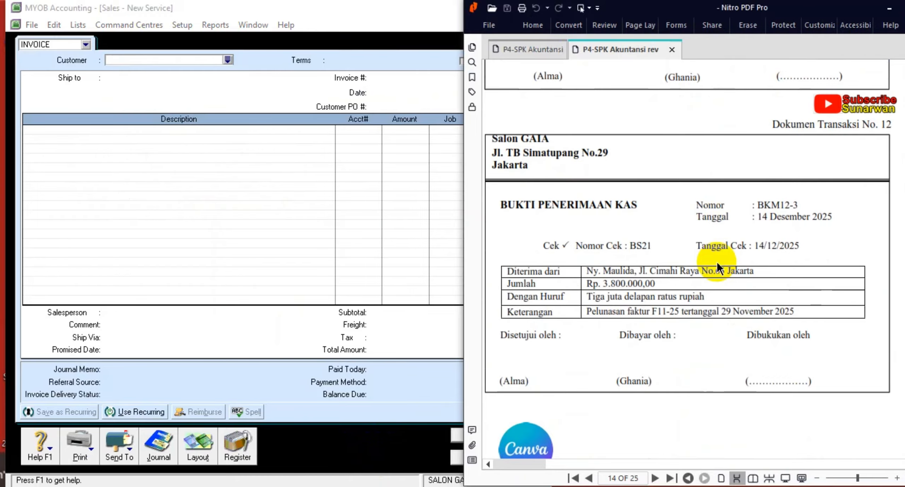
scroll(715, 262, "down", 1)
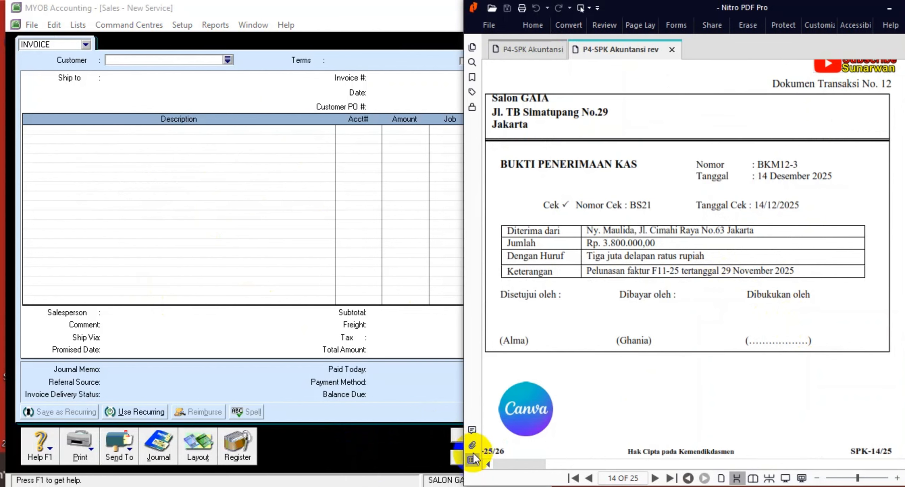
left_click(385, 419)
left_click(480, 455)
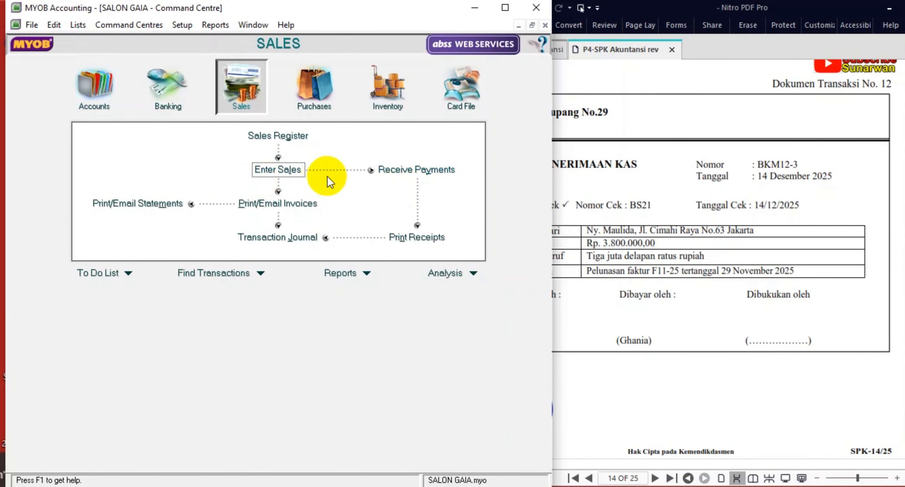
Open a new customer payment and select the customer named on receipt BKM12-3.
left_click(400, 170)
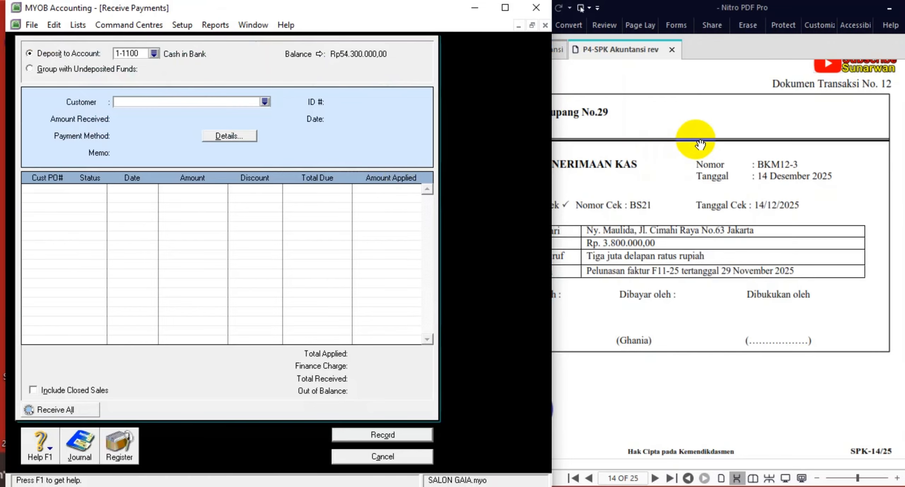
left_click(696, 139)
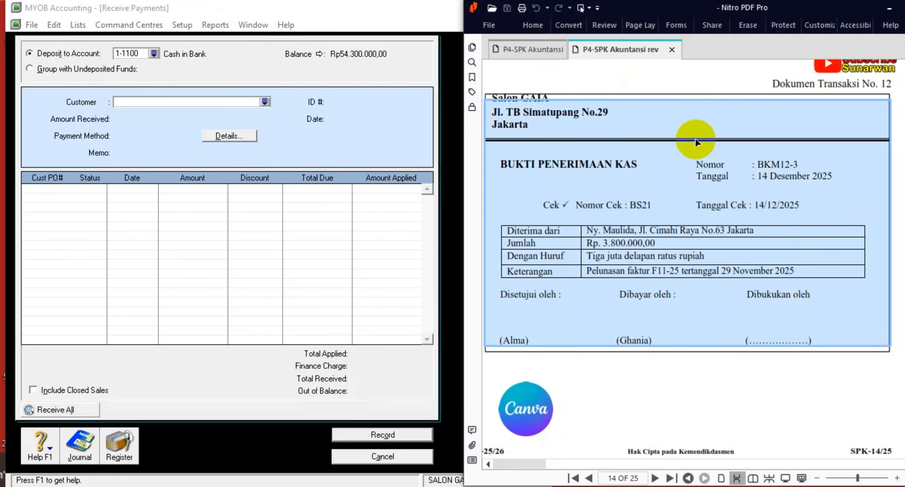
left_click(265, 102)
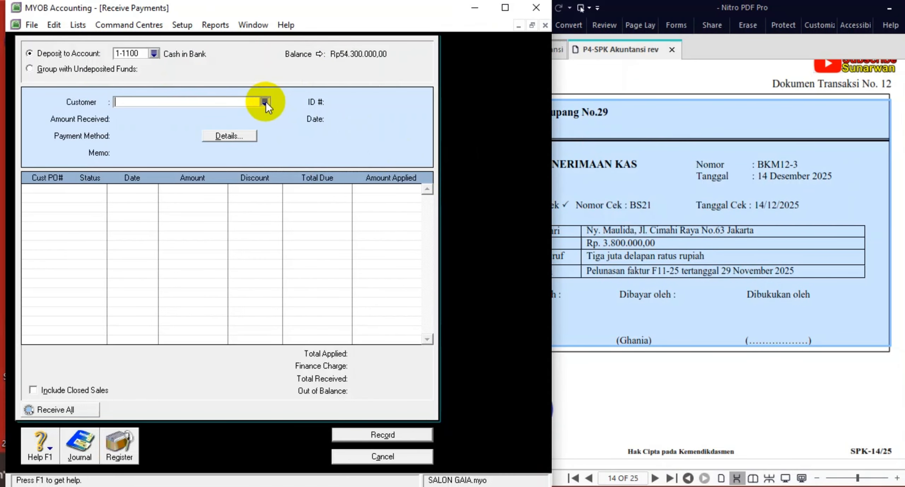
double_click(171, 181)
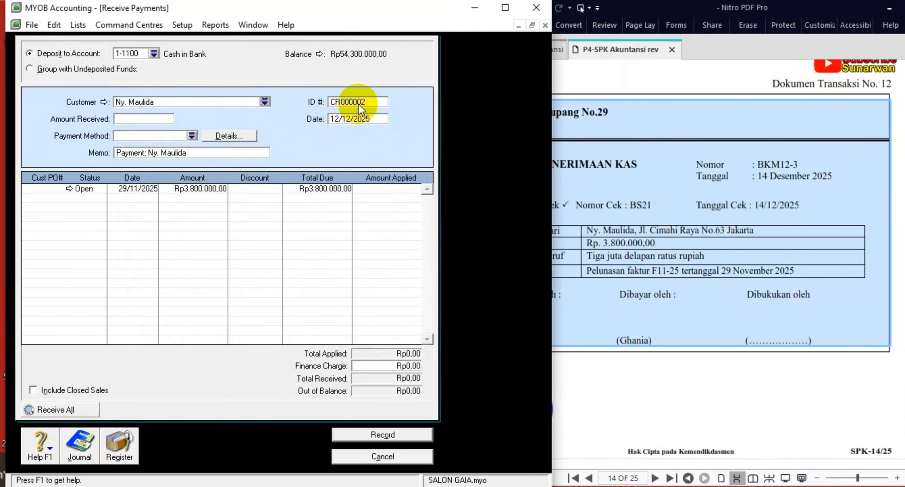
Set the payment's ID to BKM12-3 and its date to 14/12/2025, checking against the receipt in the PDF.
left_click(358, 104)
type("BKM12-3")
key("Tab")
left_click(336, 119)
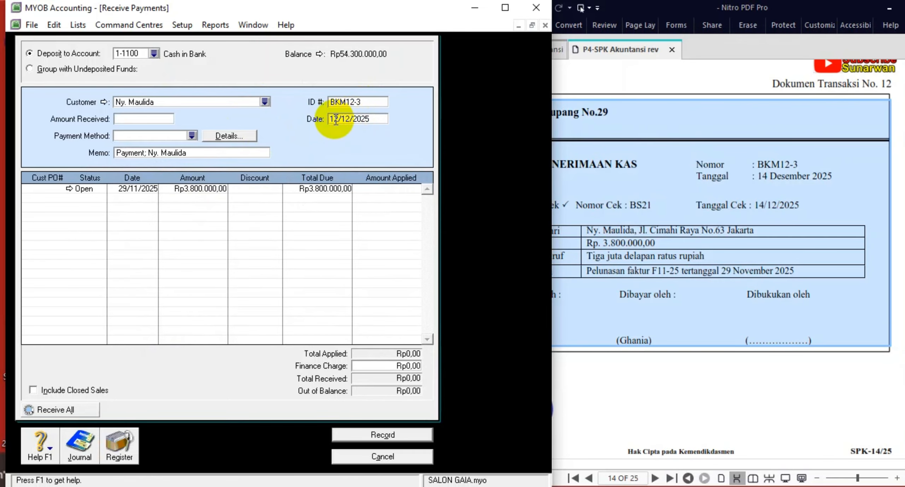
type("4")
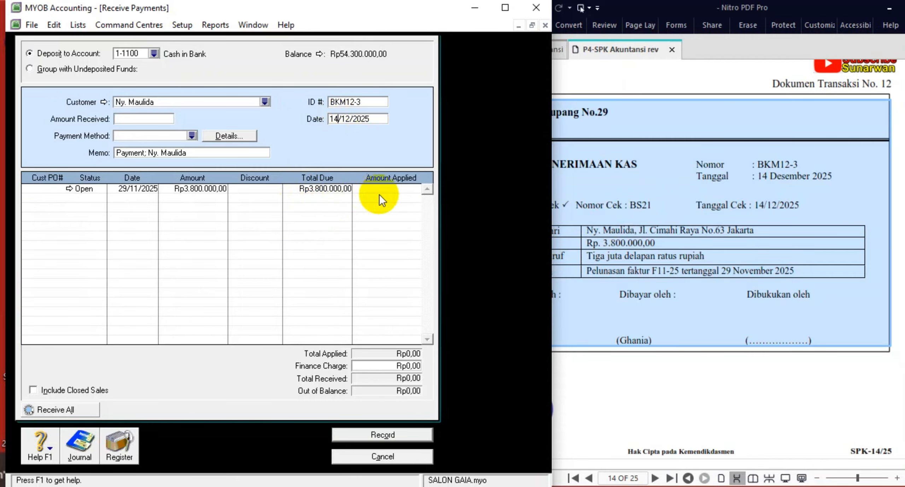
left_click(667, 237)
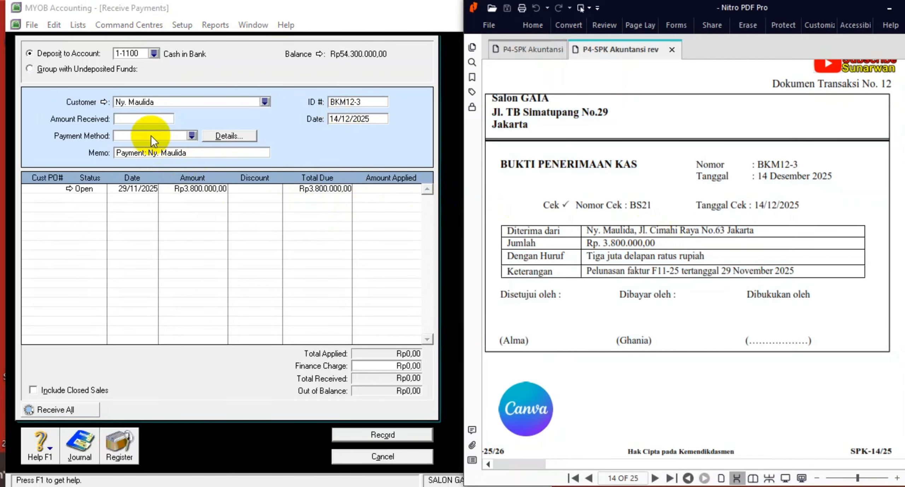
Apply a received amount of Rp3.800.000 to the open sale dated 29/11/2025, record the payment and close the form.
left_click(146, 120)
type("3800000")
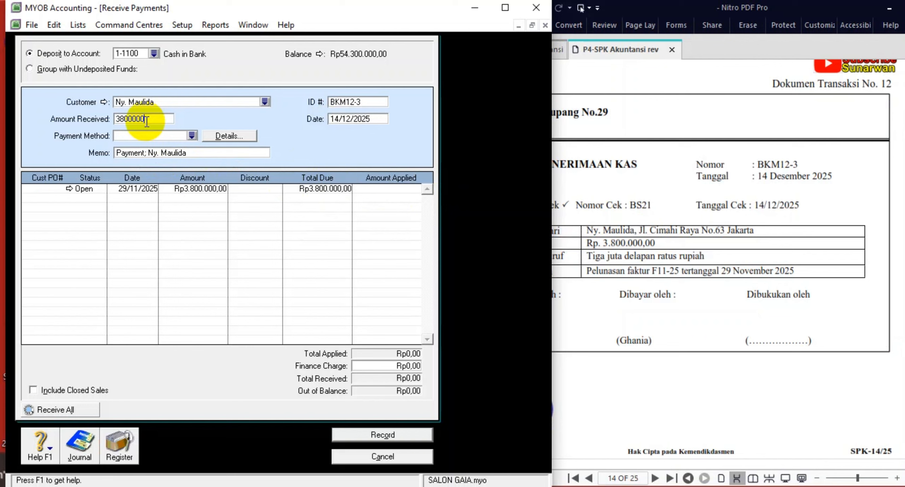
key("Tab")
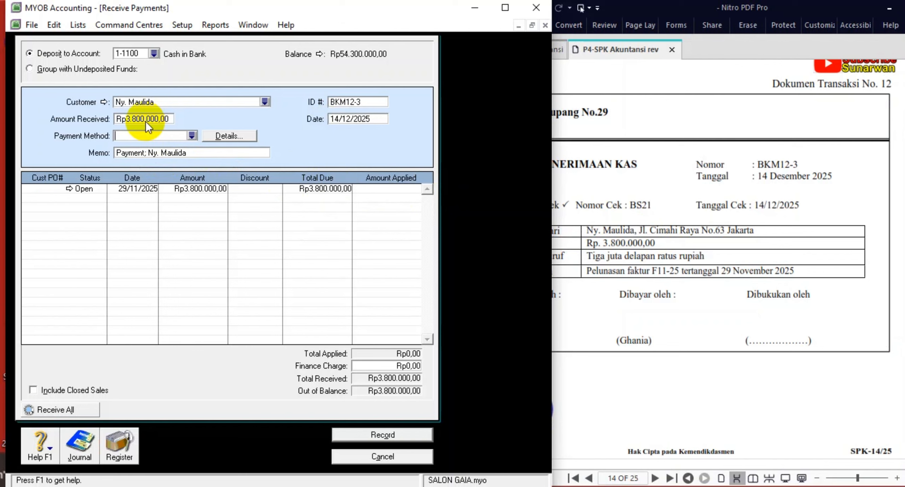
left_click(389, 190)
key("Tab")
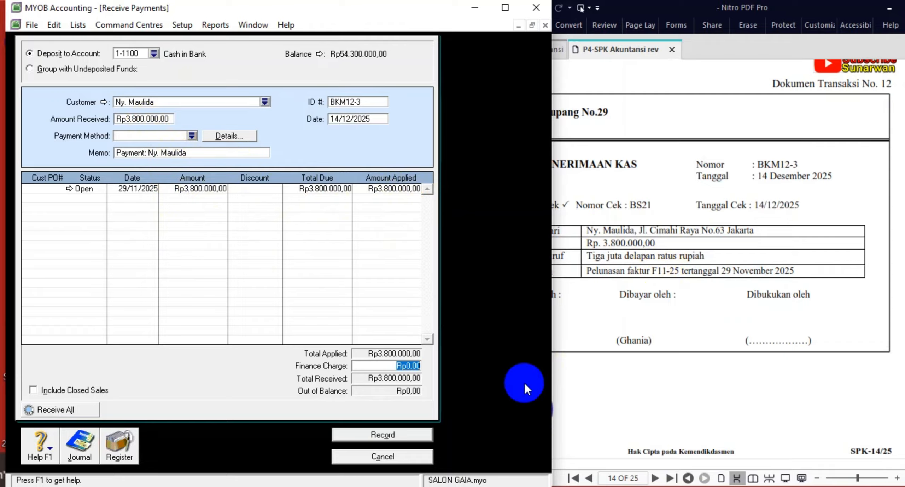
left_click(369, 437)
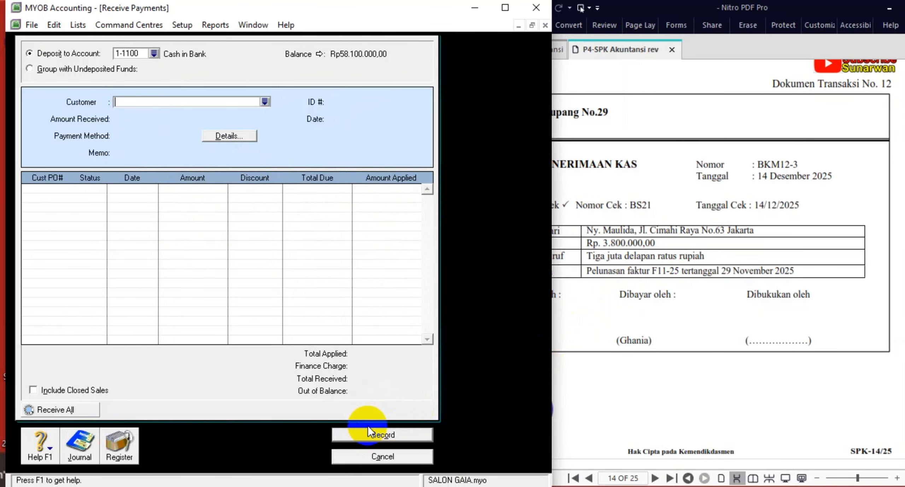
left_click(407, 456)
Bring petty cash voucher V12-4 (Dokumen Transaksi No. 13) into view in the PDF.
left_click(598, 384)
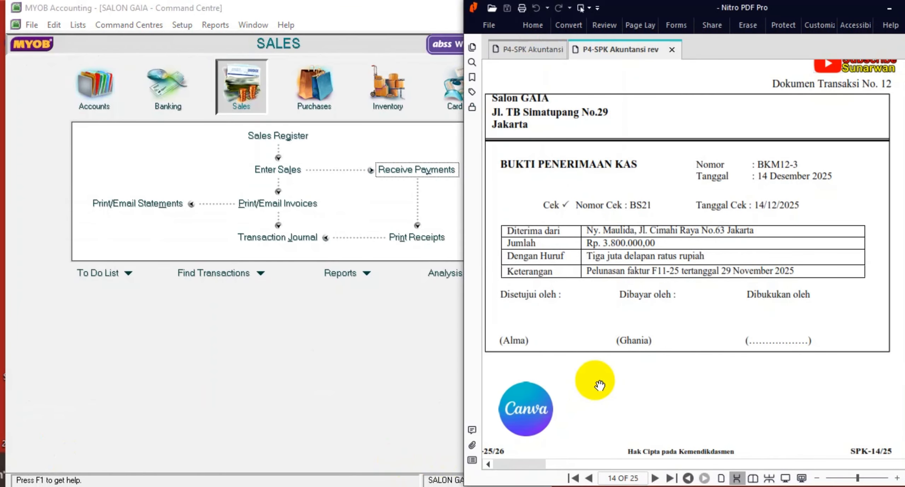
scroll(636, 336, "down", 2)
scroll(645, 339, "down", 5)
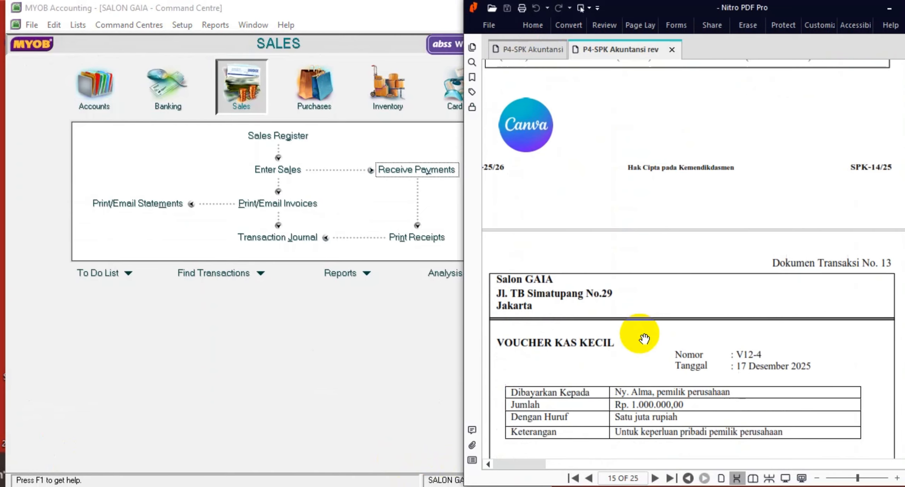
scroll(640, 336, "down", 1)
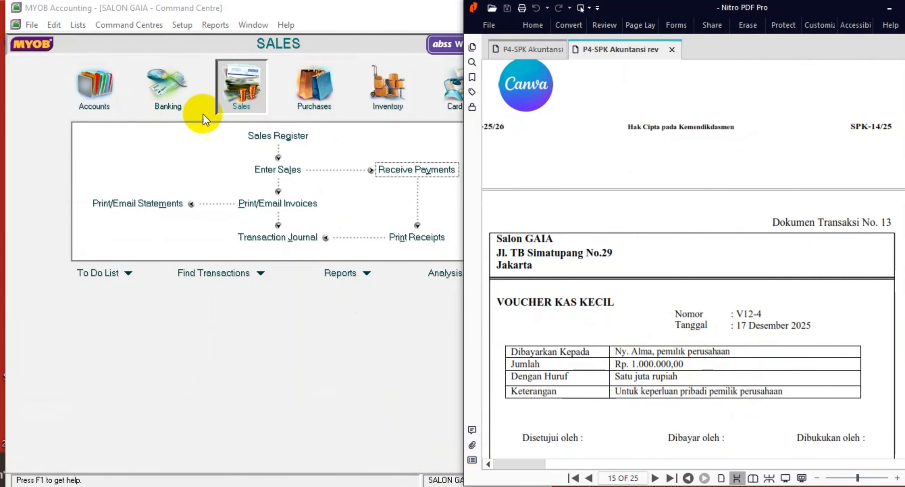
Open a new Spend Money transaction and set its paying account to 1-1200 Petty Cash.
left_click(154, 87)
left_click(141, 143)
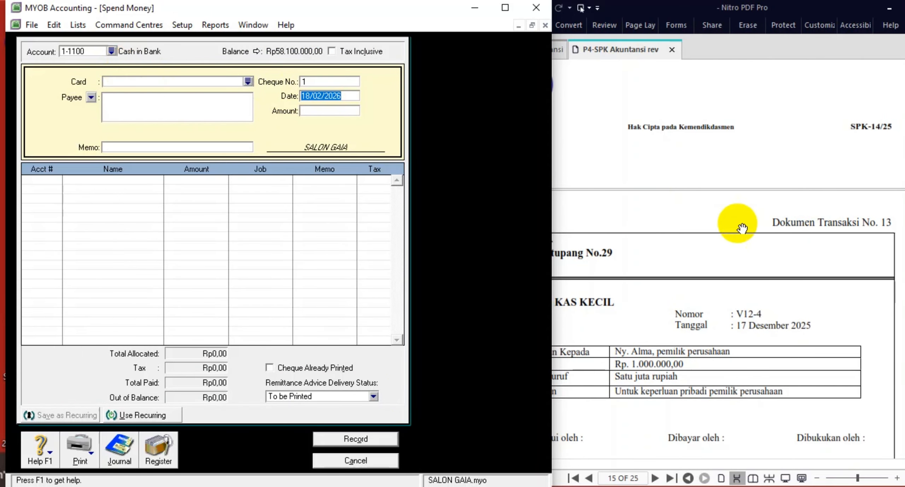
left_click(112, 51)
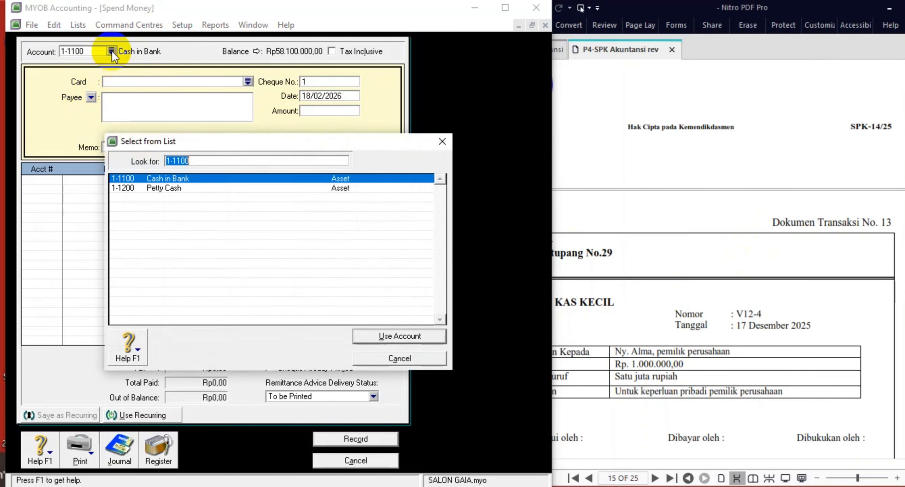
double_click(168, 186)
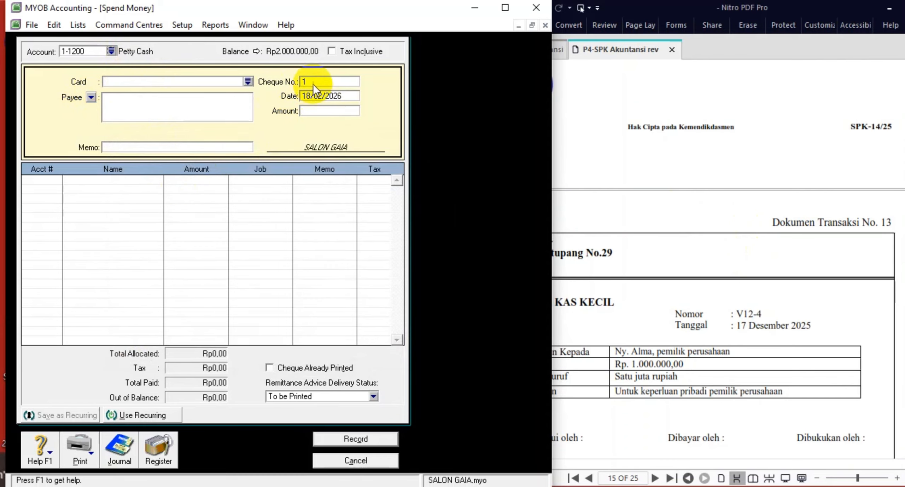
Set the petty cash payment's cheque number to V12-4 and its date to 17/12/2025.
double_click(312, 82)
type("V")
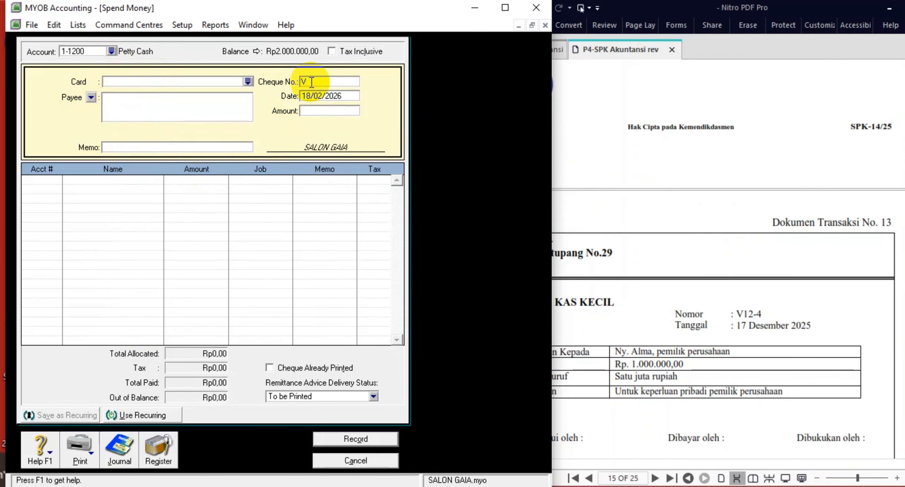
type("12-4")
key("Tab")
type("17/12/20")
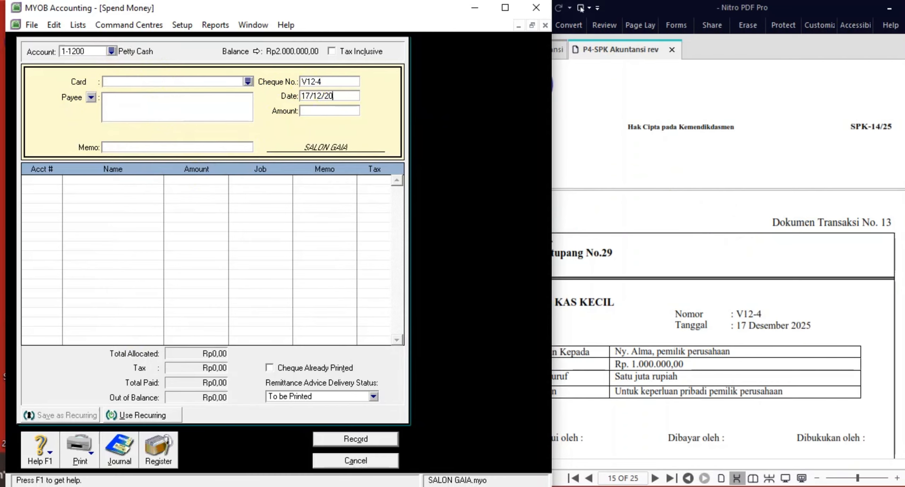
type("25")
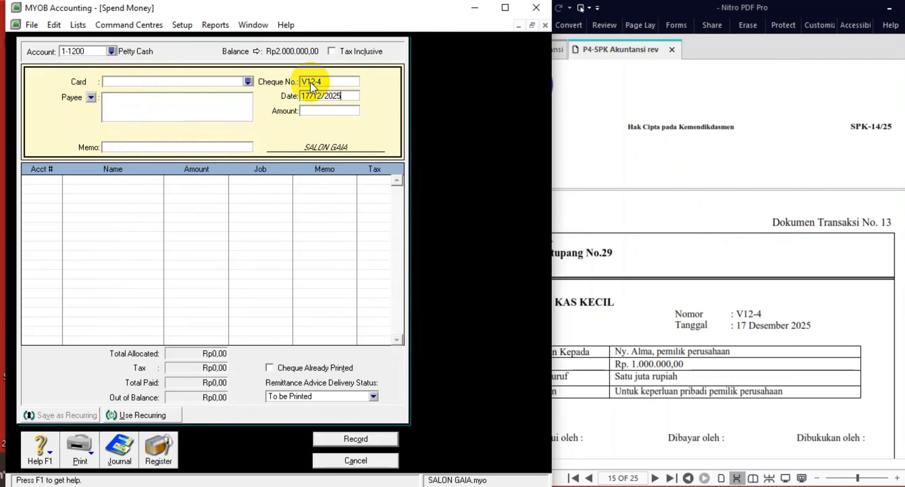
Set the payment amount to Rp1.000.000 and enter the memo "PENGAMBILAN PRIBADI", checking against the voucher in the PDF.
left_click(306, 113)
type("1.00")
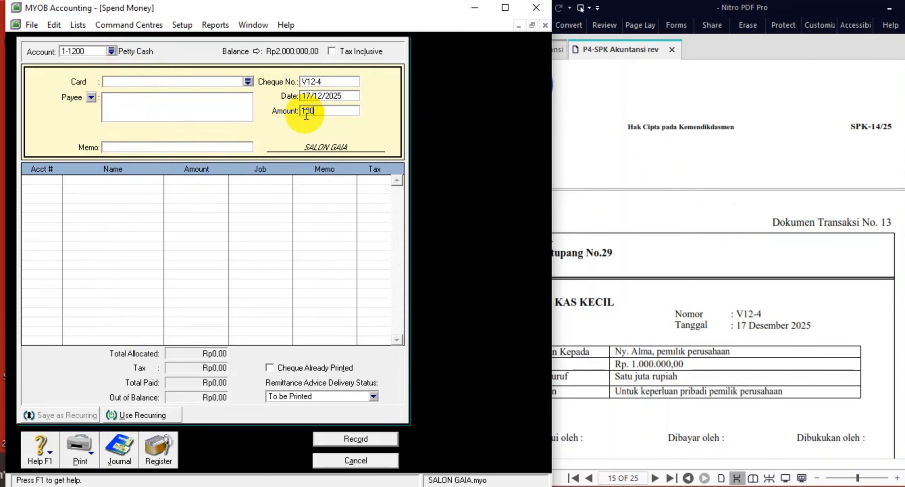
type("0.")
type("000")
key("Tab")
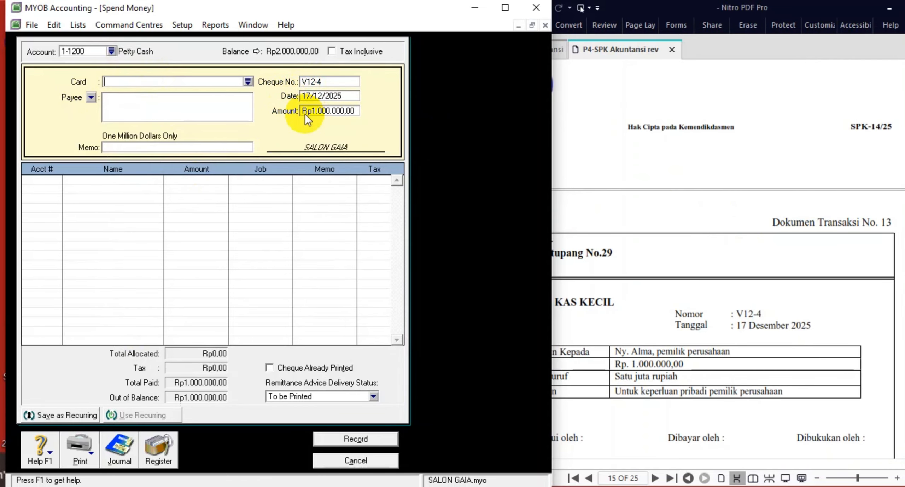
left_click(63, 186)
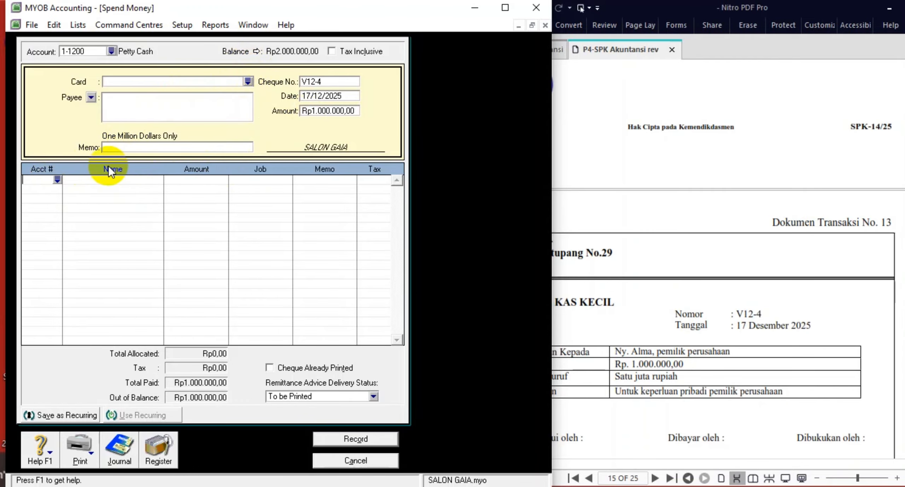
left_click(663, 207)
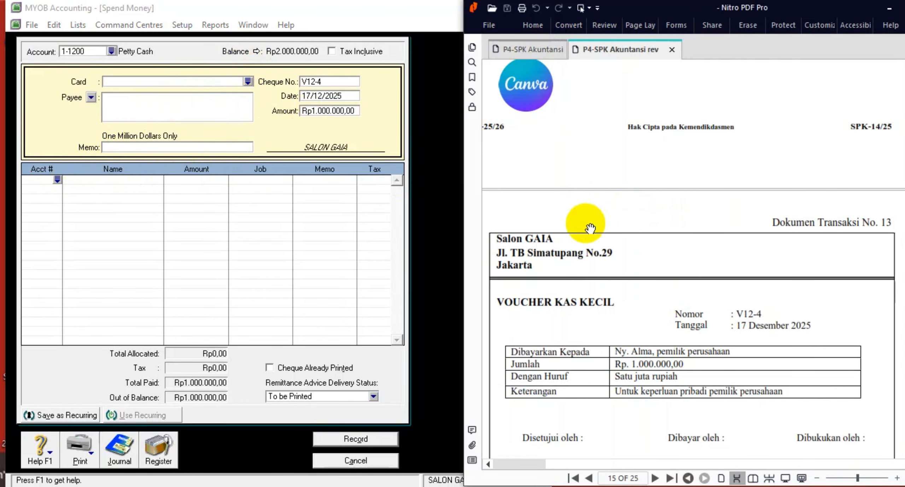
left_click(138, 148)
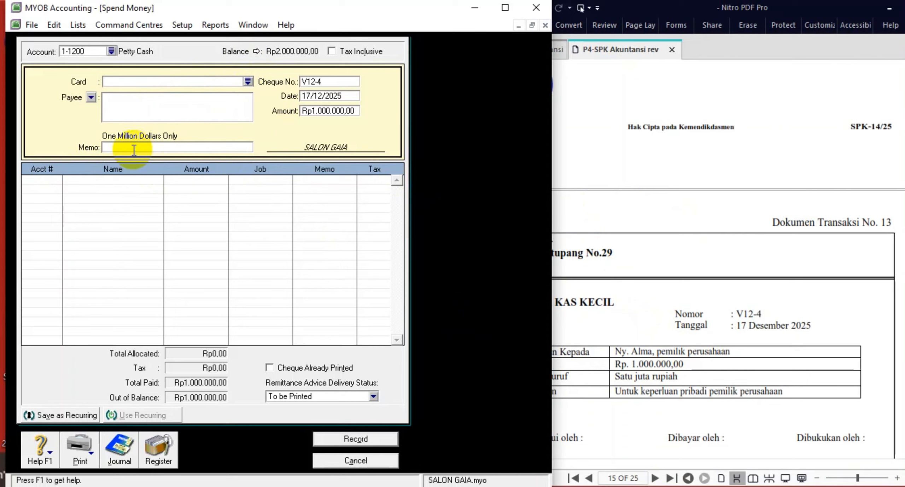
type("PENGAMBILAN PRIBADI")
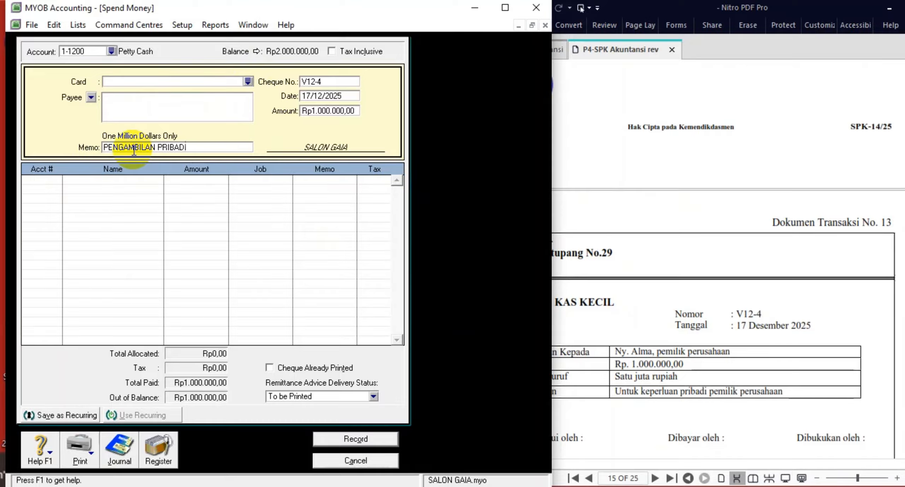
Allocate the full payment amount to the owner's drawing account 3-1200.
left_click(52, 180)
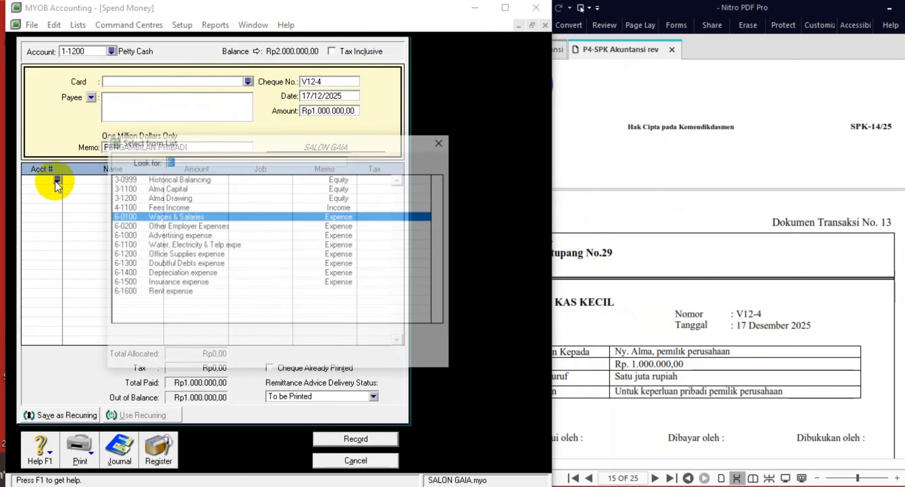
left_click(57, 180)
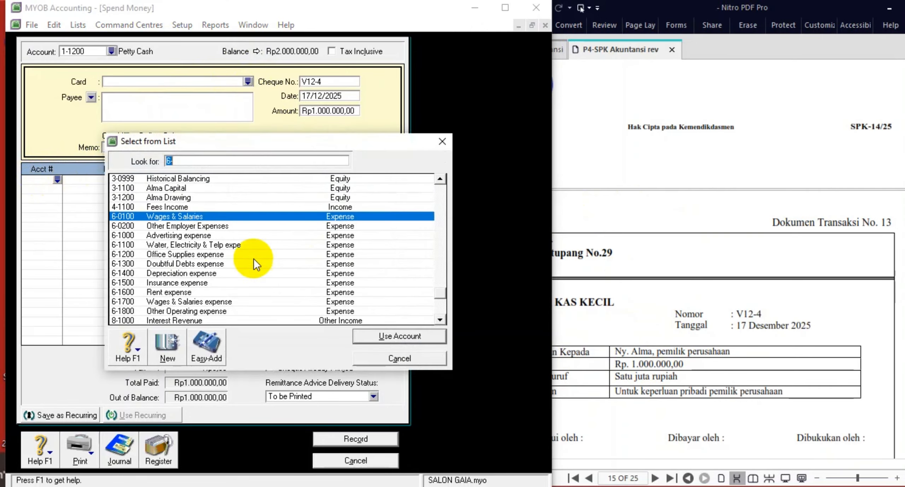
double_click(184, 200)
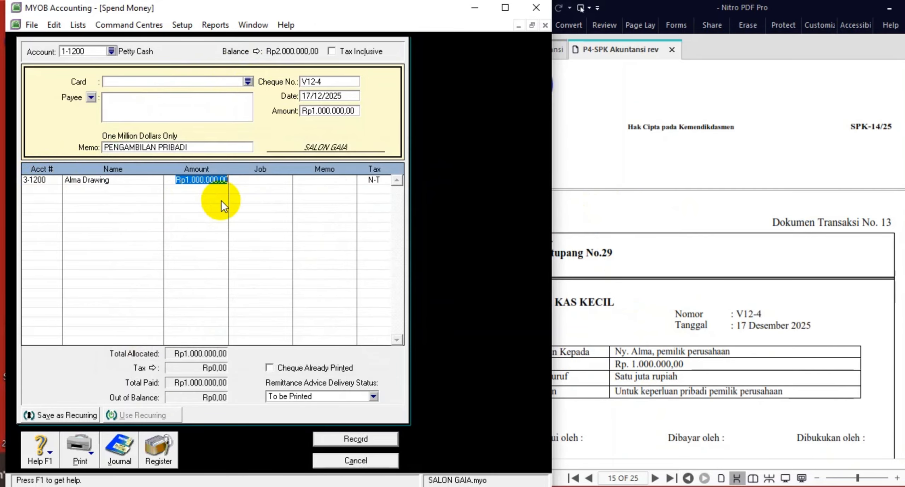
key("Tab")
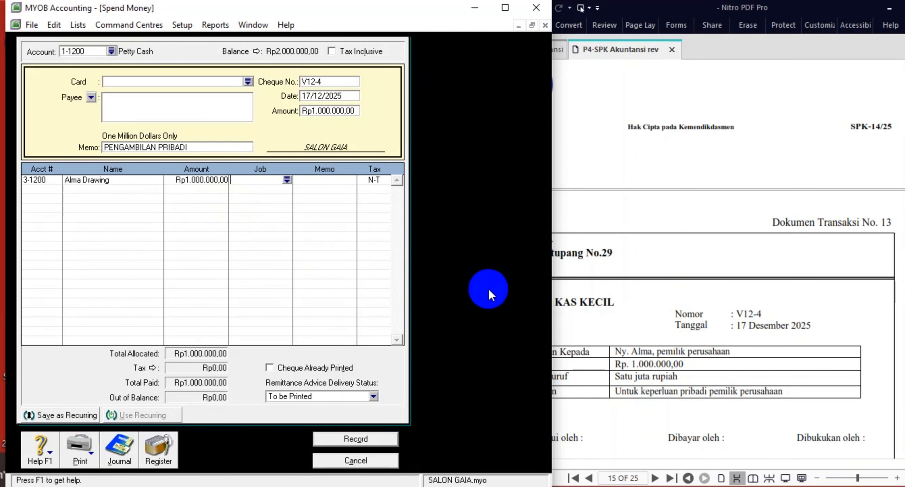
Check the recap of the petty cash payment, record it and close the Spend Money form.
key("ctrl+r")
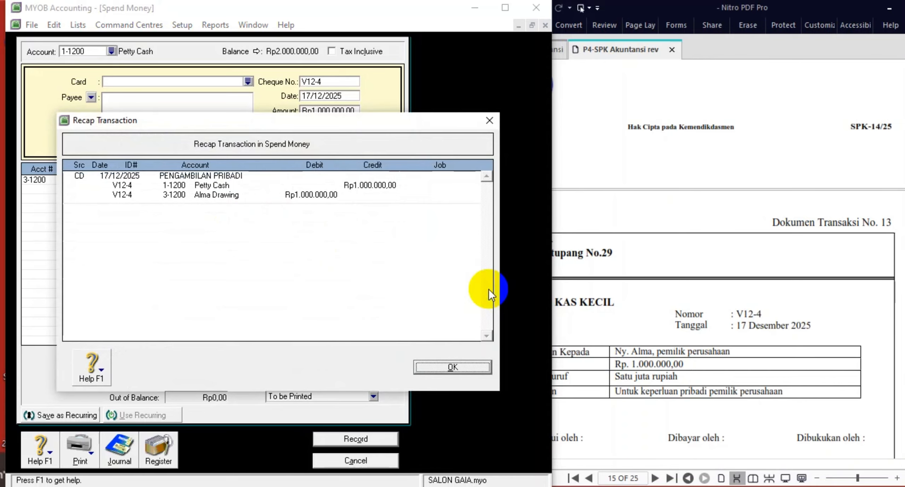
left_click(454, 366)
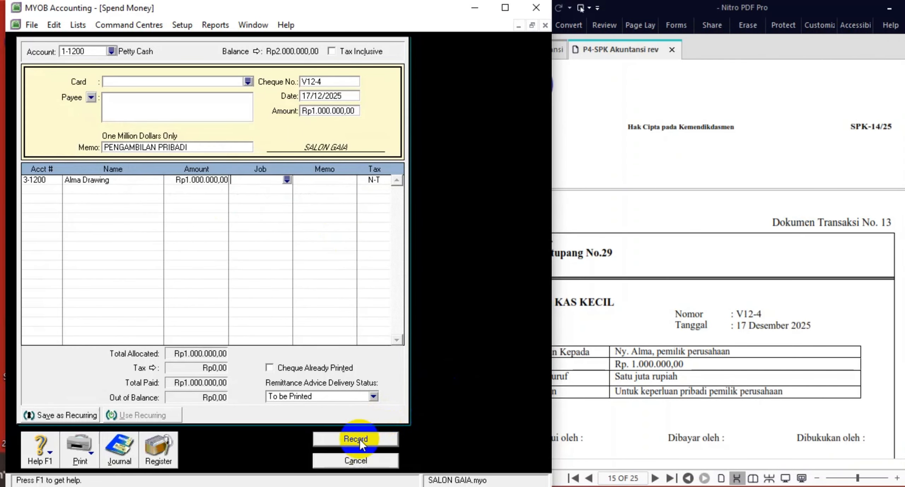
left_click(359, 445)
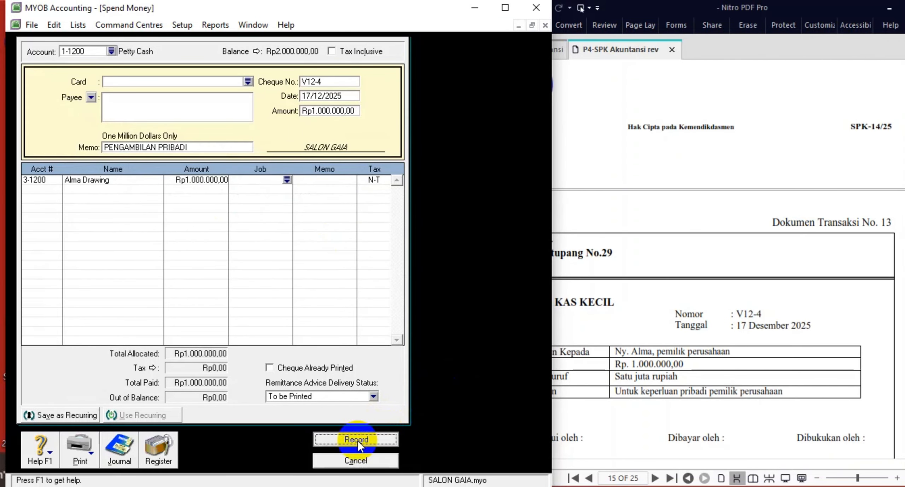
left_click(356, 460)
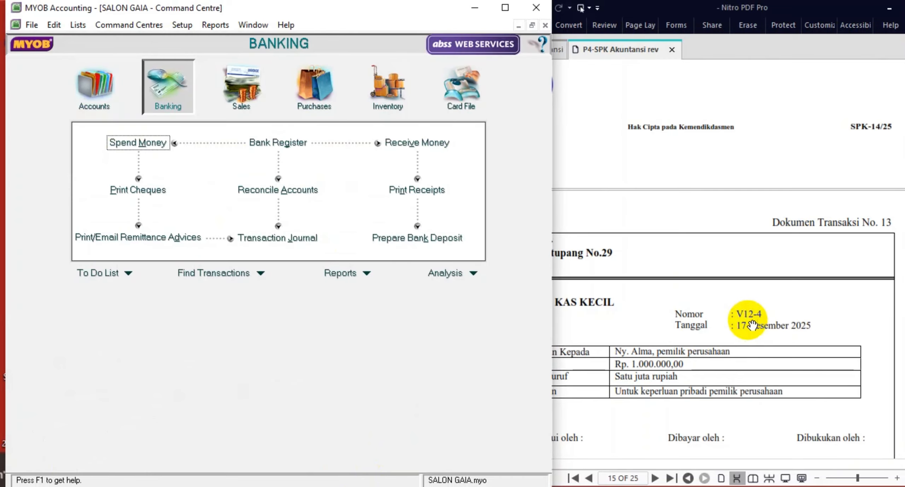
Bring sales invoice F12-2 (Dokumen Transaksi No. 14) into view in the PDF.
left_click(753, 324)
scroll(683, 299, "down", 8)
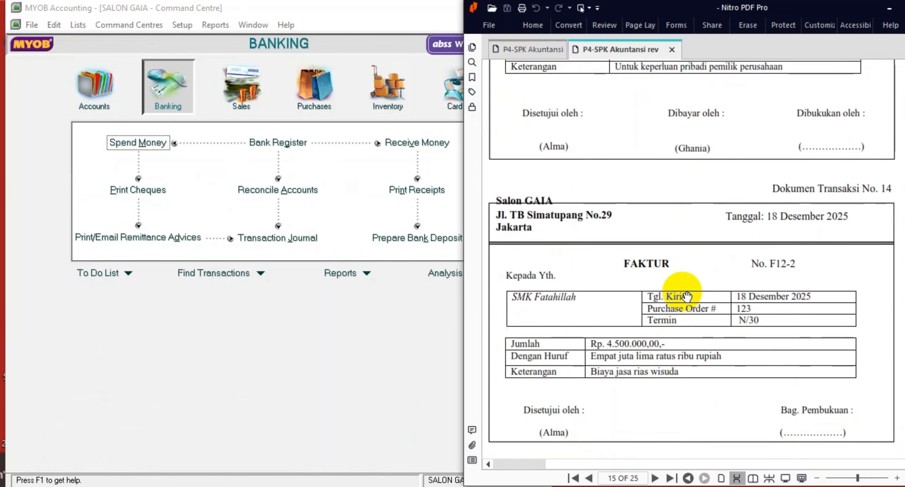
scroll(687, 295, "down", 3)
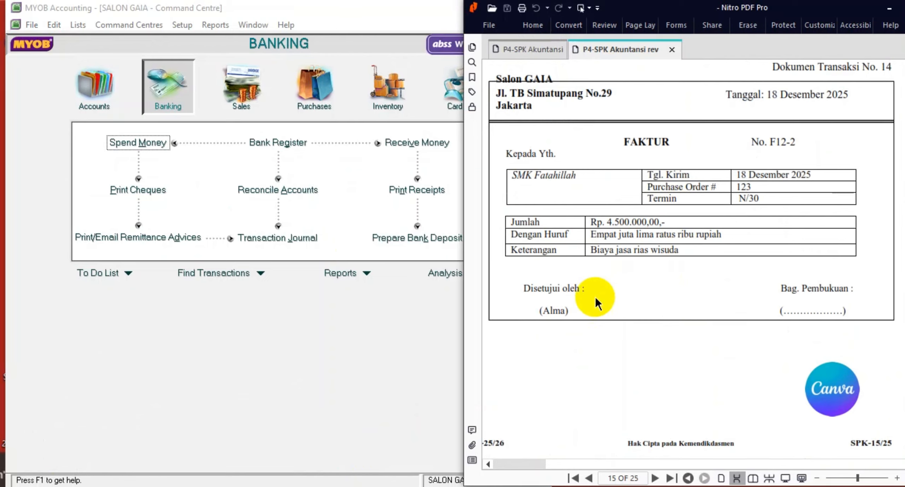
Open a new service sales invoice and select the customer SMK Fatahillah.
left_click(242, 91)
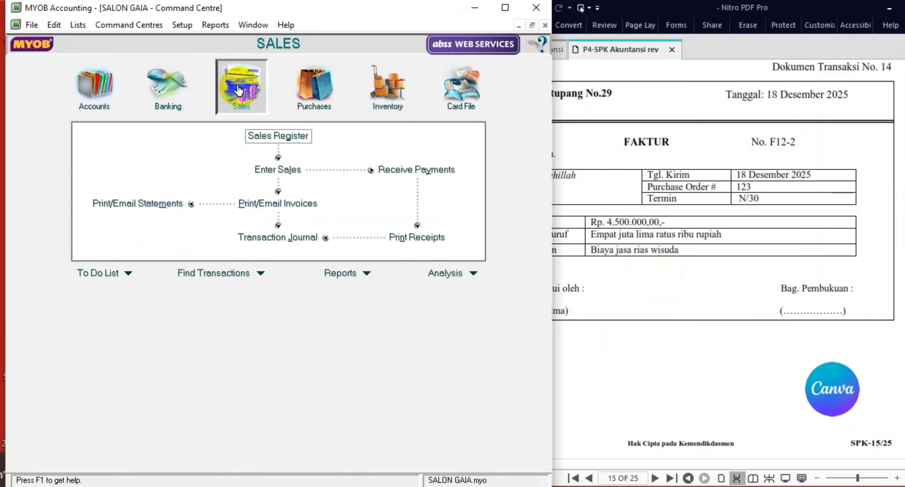
left_click(285, 170)
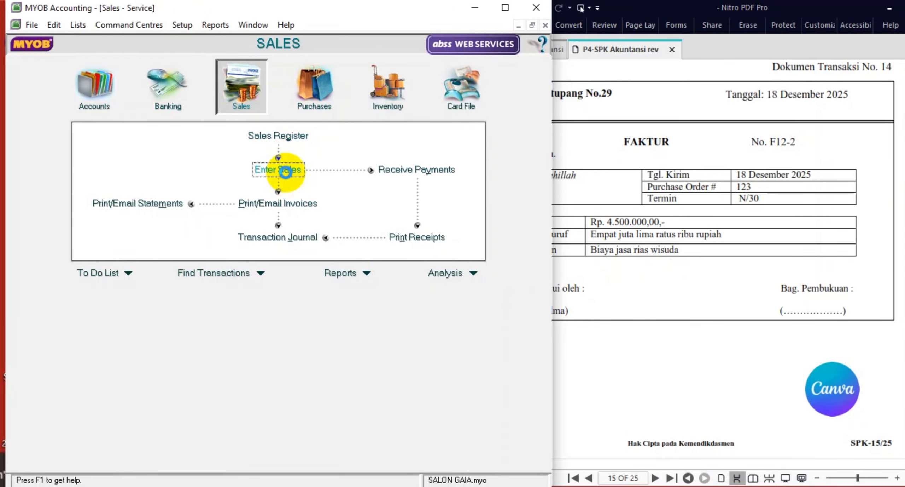
left_click(228, 59)
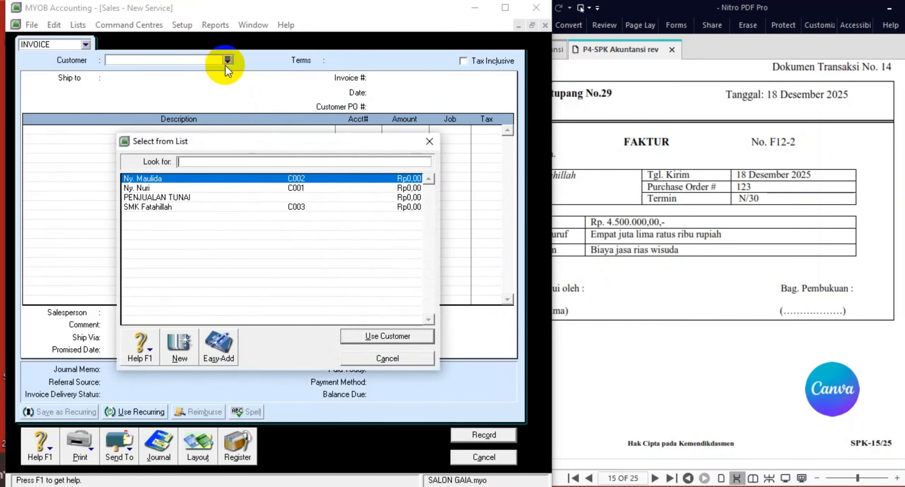
double_click(168, 210)
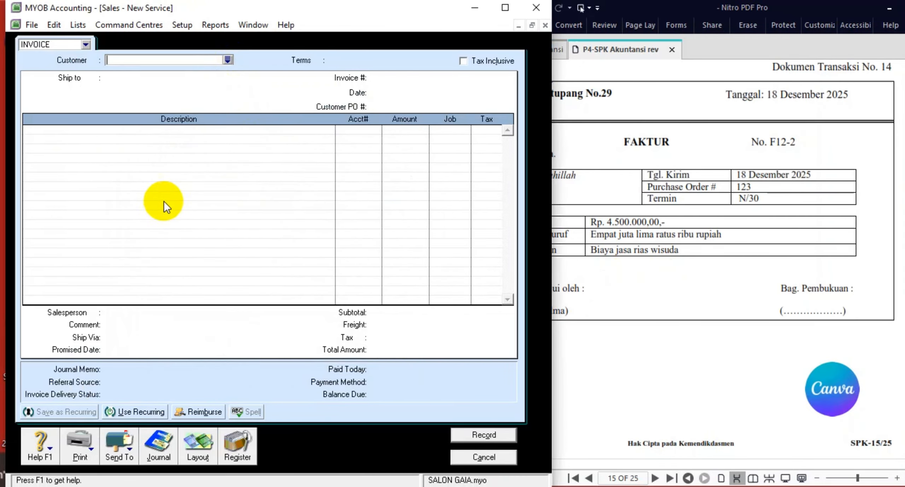
Add the invoice line "BIAYA JASA RIAS WISUDA" on account 4-1100 with an amount of Rp4.500.000.
left_click(143, 131)
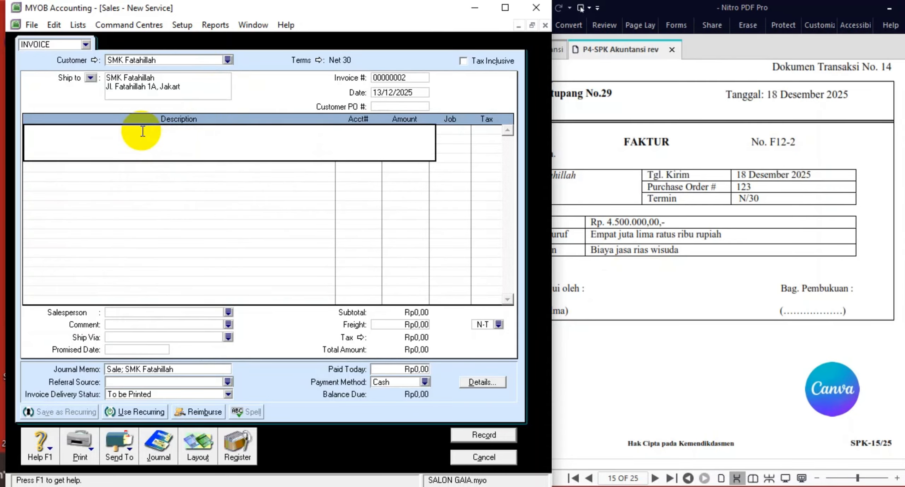
type("BIAYA JASA RIAS")
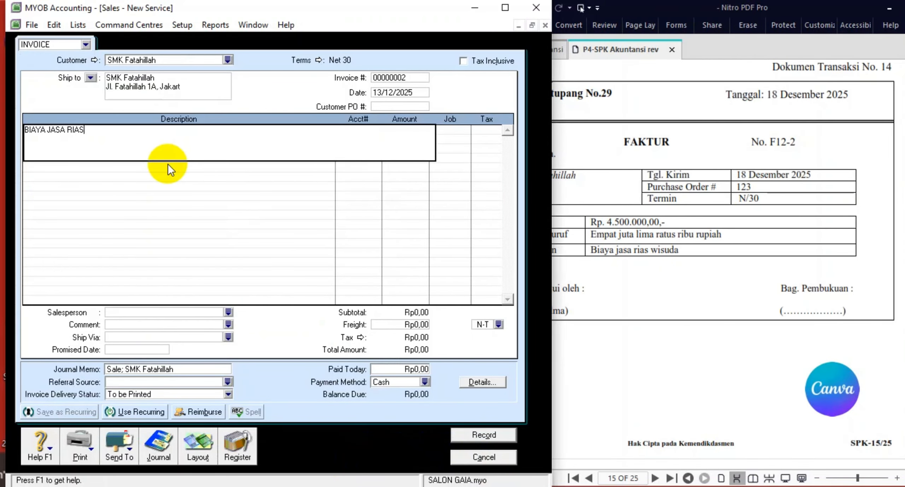
type(" WISUDA")
key("Tab")
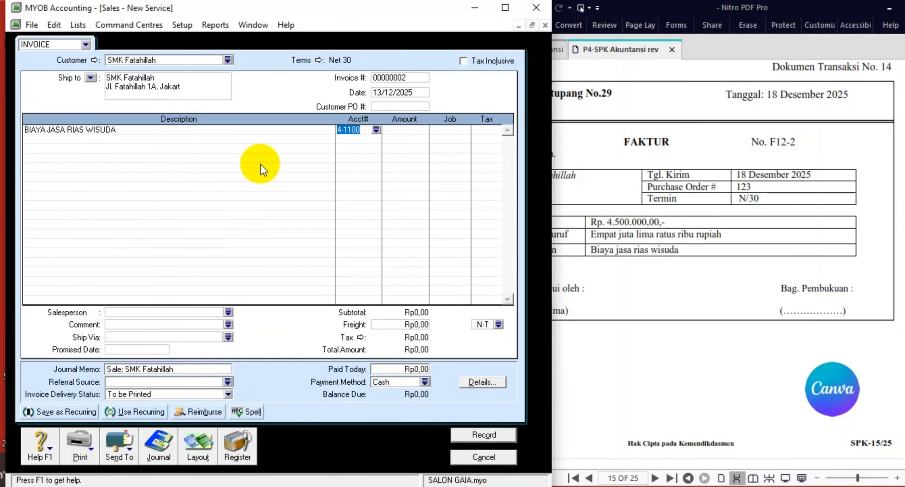
key("Tab")
left_click(400, 131)
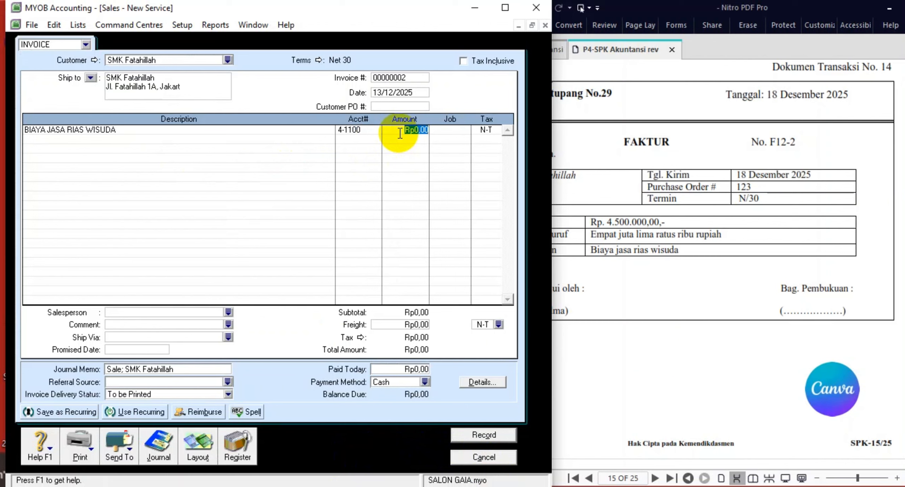
type("4500000")
key("Tab")
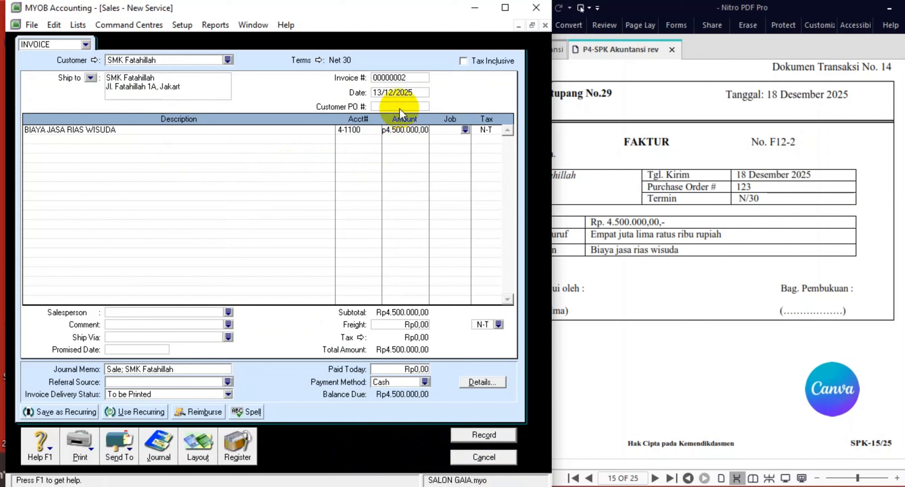
Set the invoice number to F12-2 and the invoice date to 18/12/2025.
left_click(414, 76)
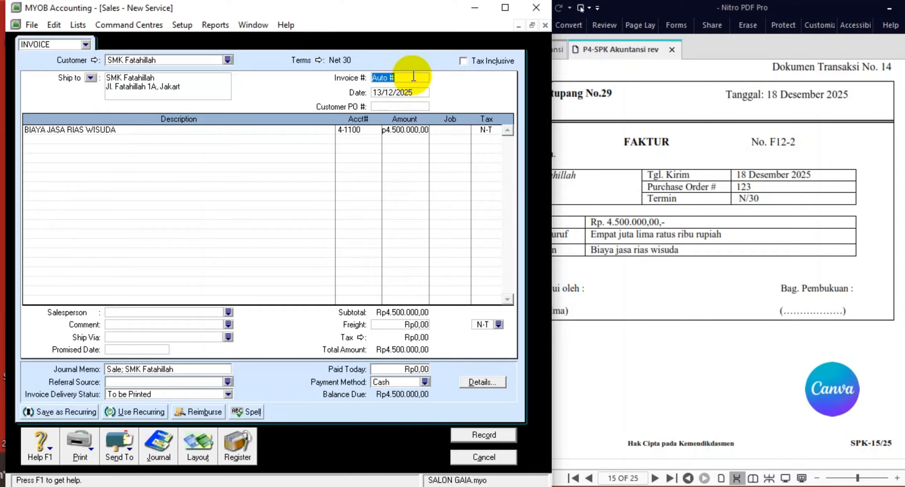
type("F12-2")
key("Tab")
type("18")
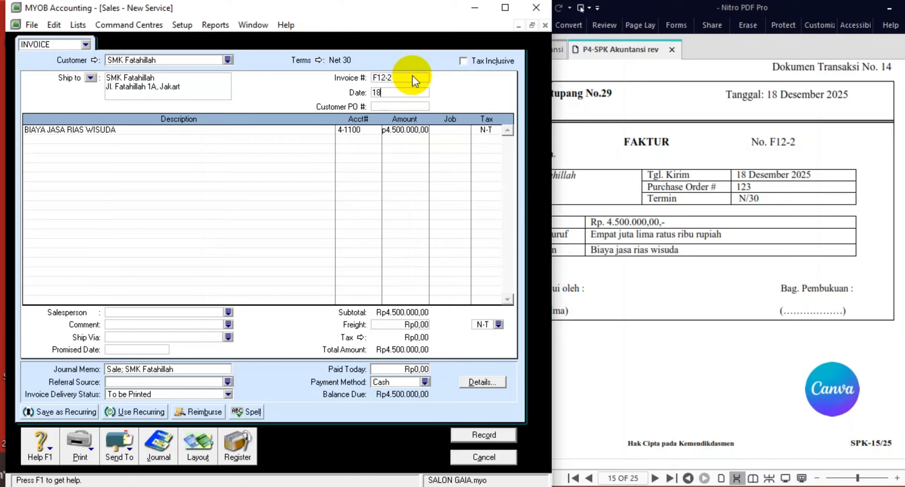
type("/12/2025")
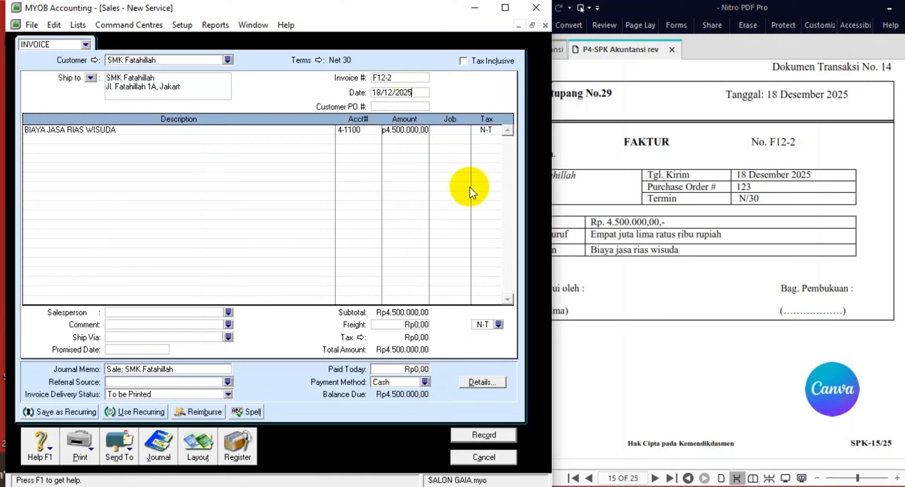
key("Tab")
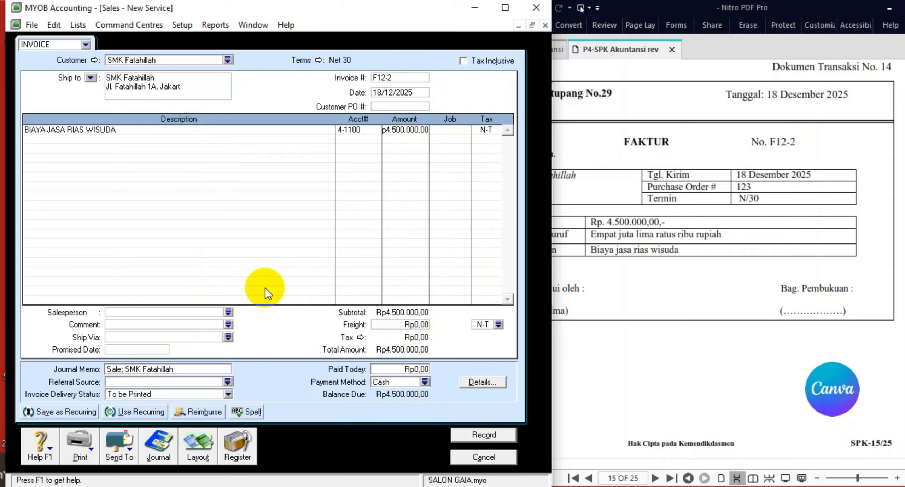
Check the recap of the sales invoice, record it and close the sales form.
key("ctrl+r")
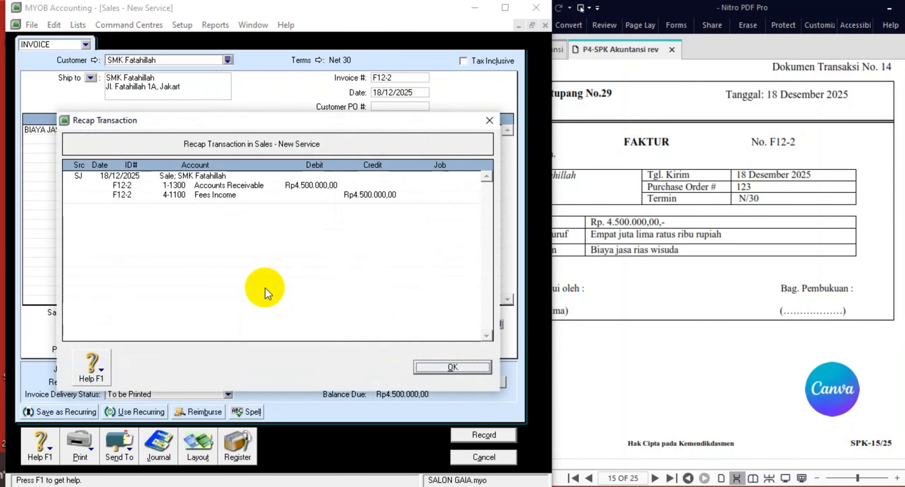
left_click(453, 365)
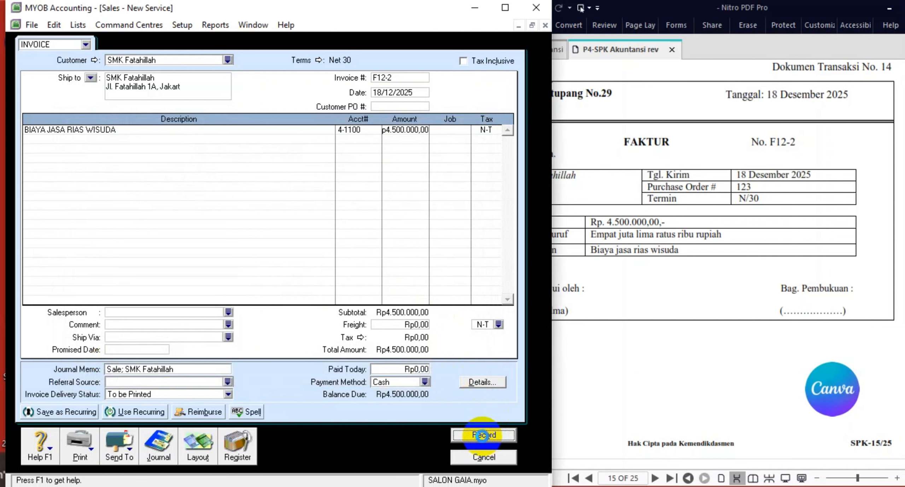
left_click(484, 436)
left_click(485, 461)
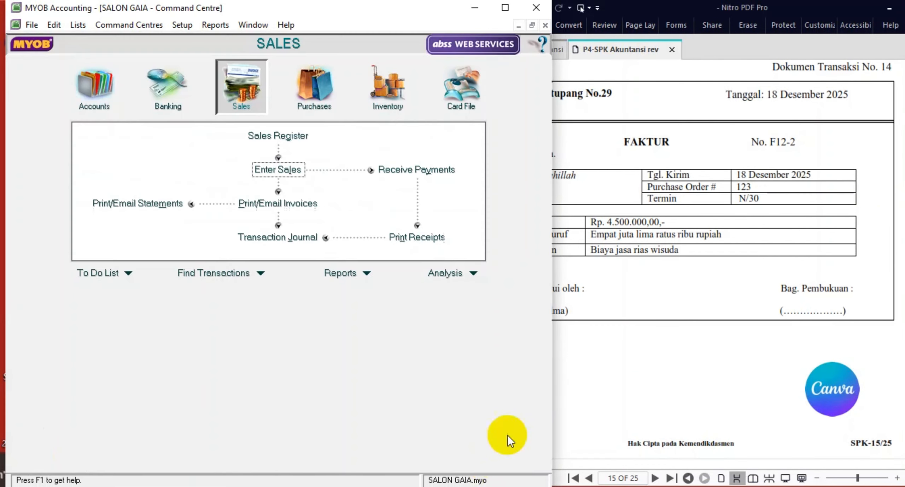
Switch to the PDF in Nitro PDF Pro and bring cash receipt BKM12-4 (Dokumen Transaksi No. 15) into view.
left_click(699, 346)
scroll(700, 346, "down", 2)
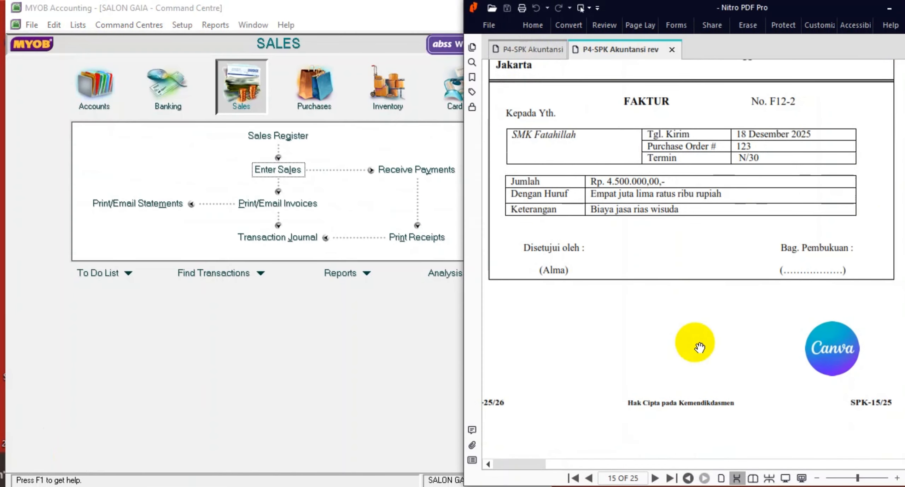
scroll(699, 346, "up", 2)
scroll(699, 347, "down", 5)
scroll(699, 347, "down", 2)
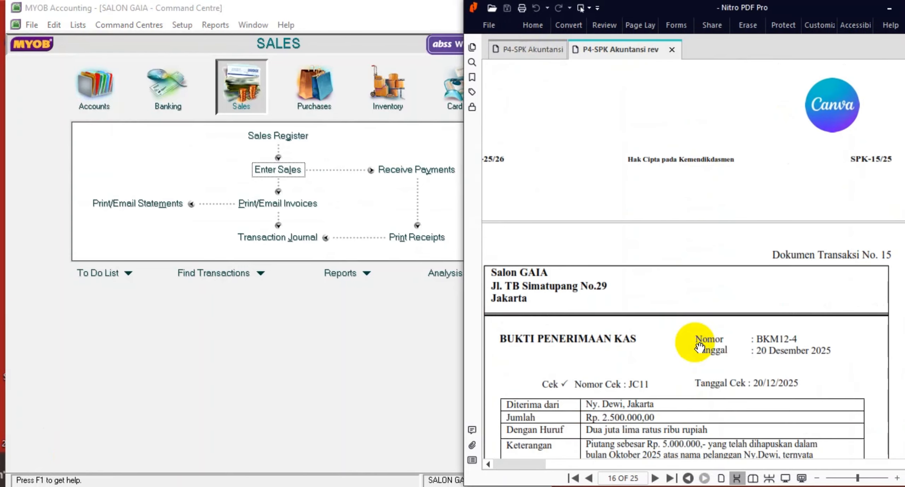
scroll(700, 347, "down", 1)
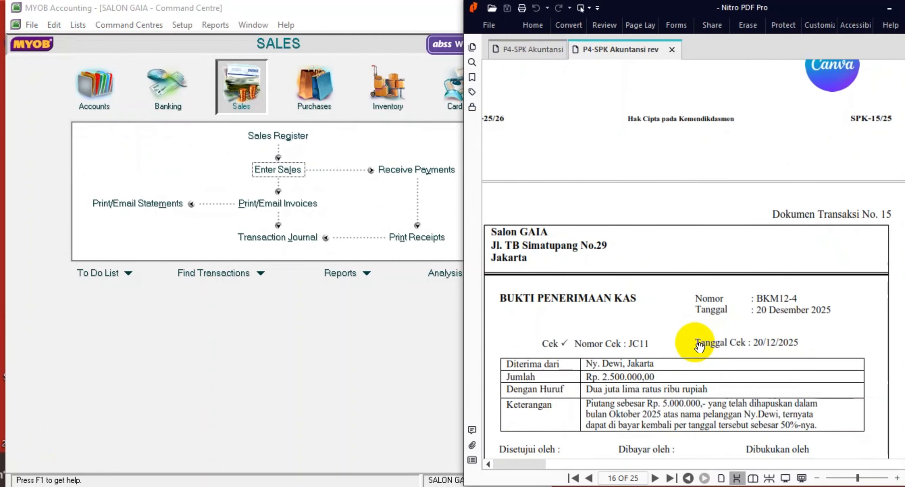
scroll(699, 347, "down", 3)
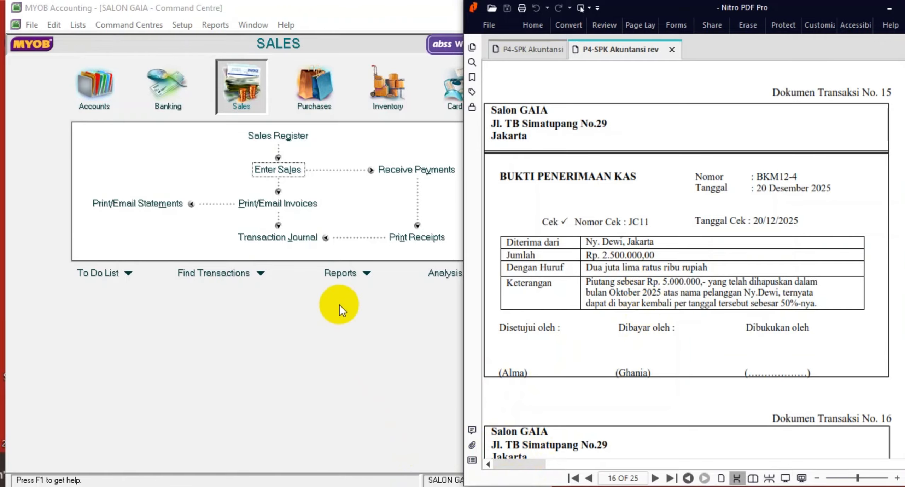
Open a new general journal entry in MYOB numbered BKM12-4, dated 20/12/2025, with the memo "PENERIMAAN PIUTANG YANG TELAH DIHAPUS".
left_click(102, 90)
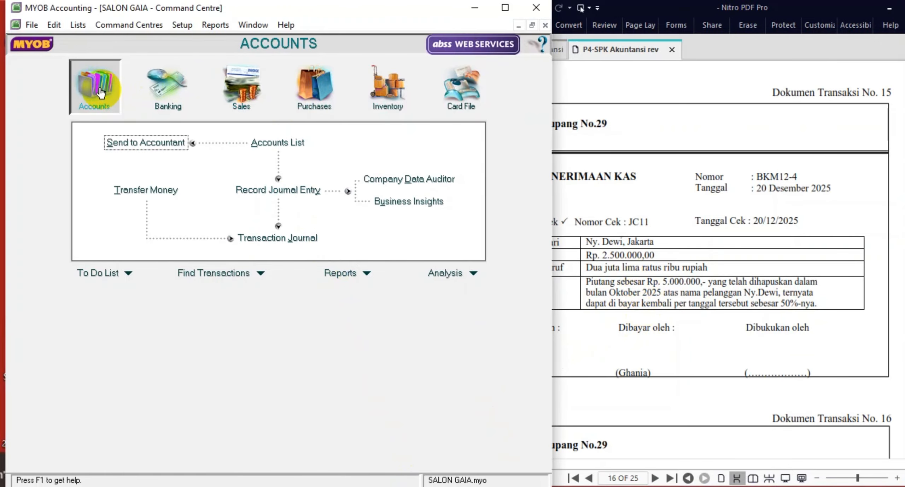
left_click(288, 198)
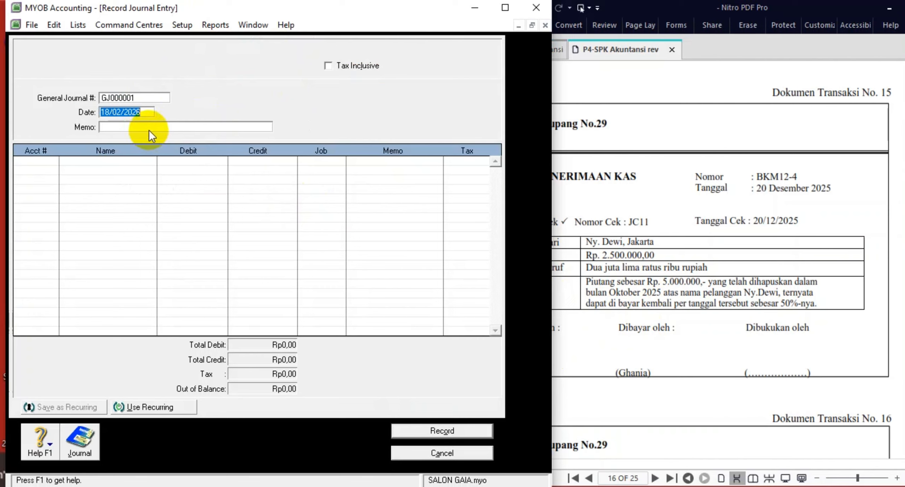
left_click(133, 100)
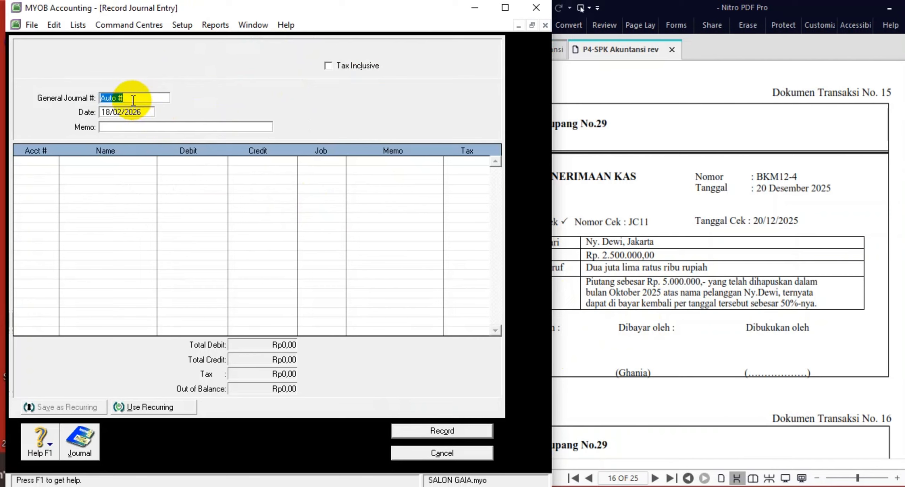
type("BKM")
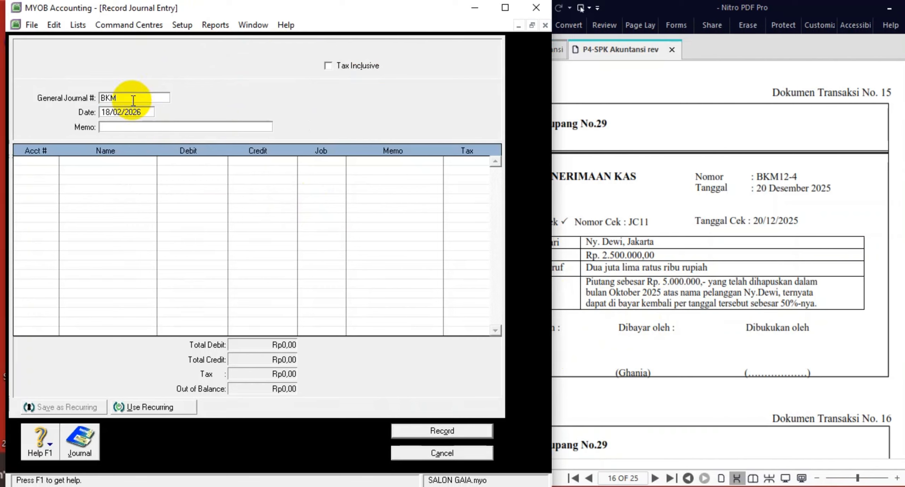
type("12-4")
key("Tab")
type("20/12")
key("Tab")
type("PENE")
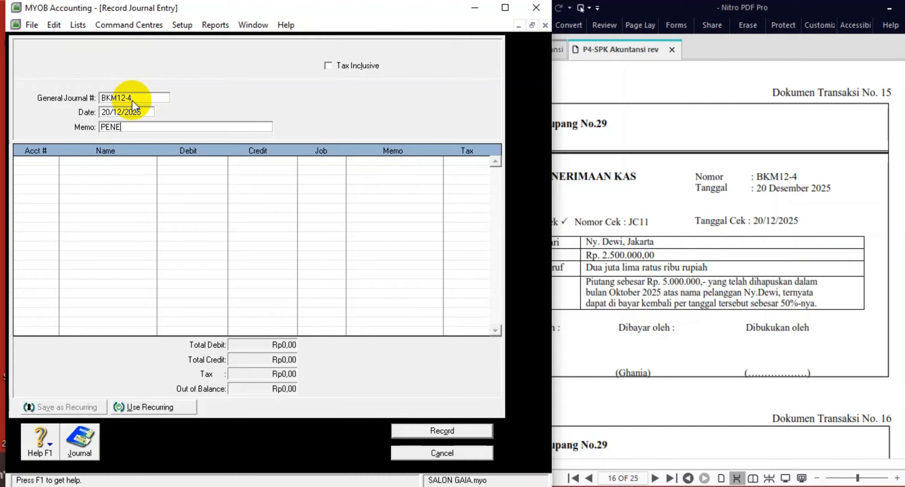
type("RIMAAN PIUTANG YANG T")
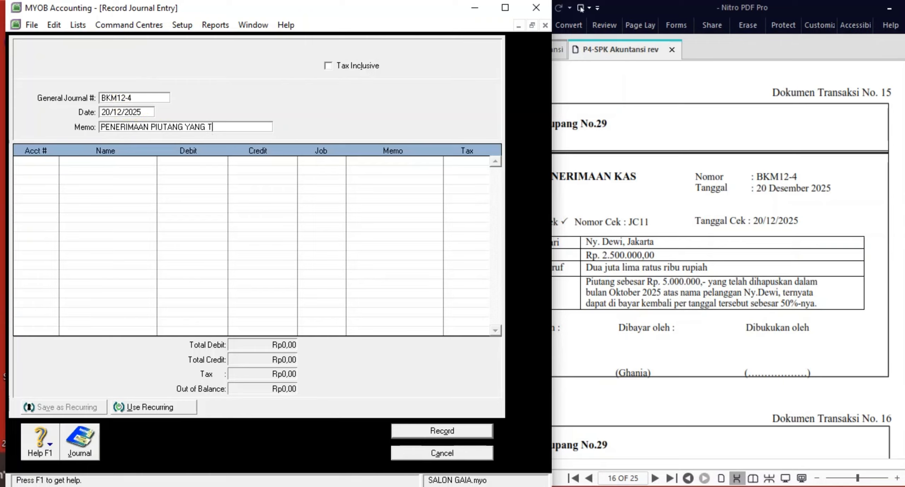
type("ELAH DI")
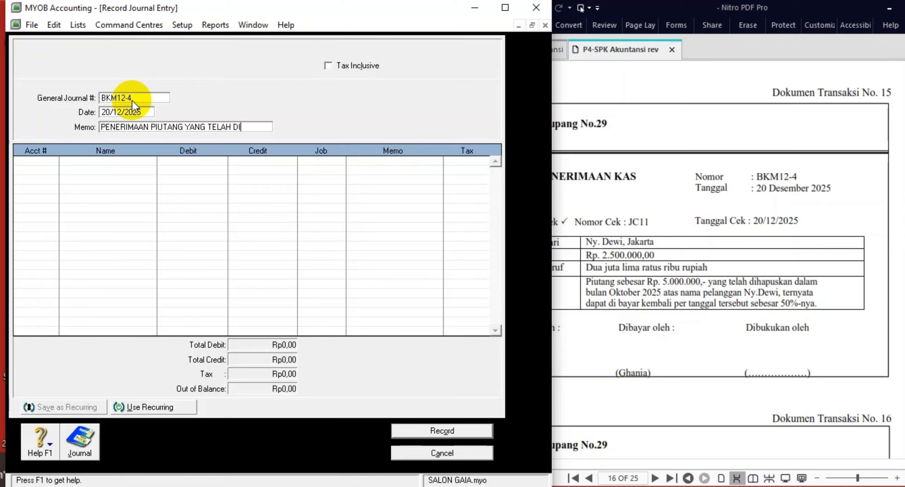
type("HAPUS")
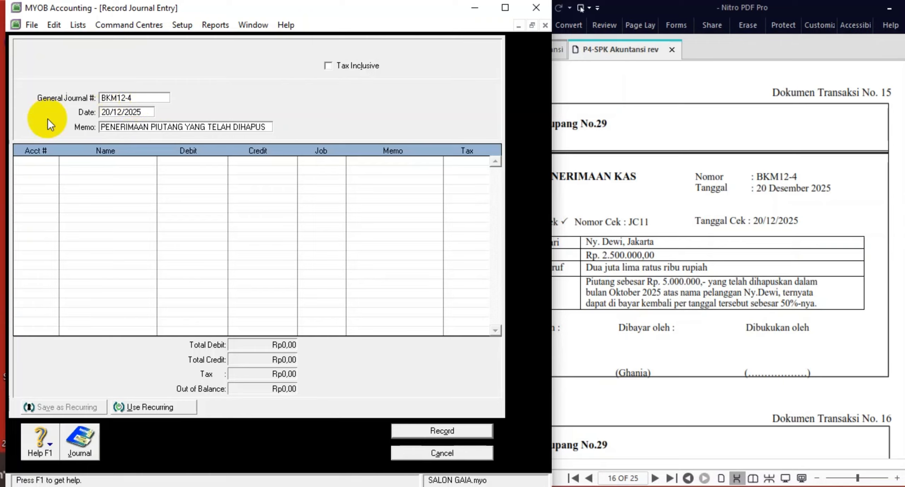
Debit account 1-1100 Cash in Bank with Rp2.500.000 on the first journal line.
left_click(49, 161)
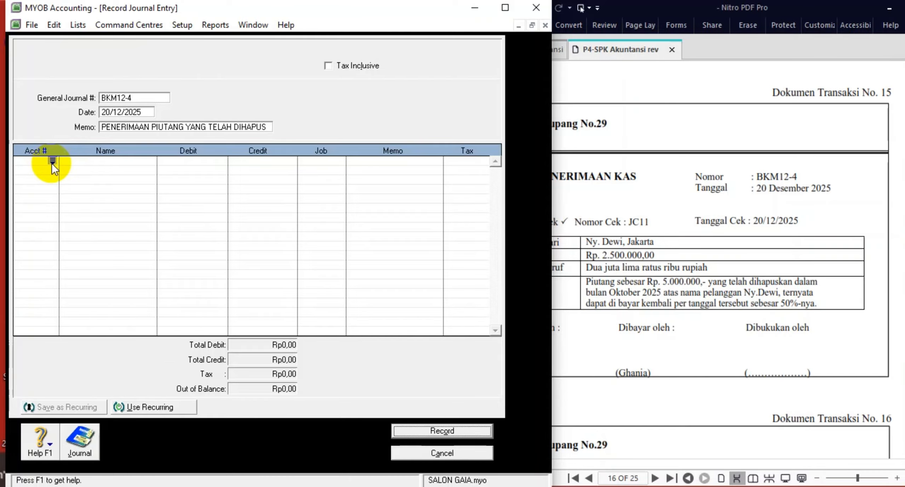
left_click(52, 162)
double_click(158, 179)
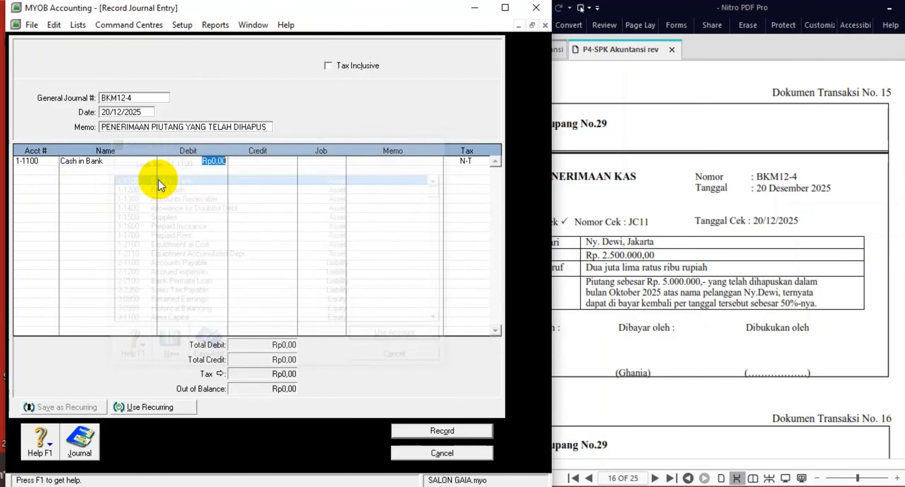
type("2")
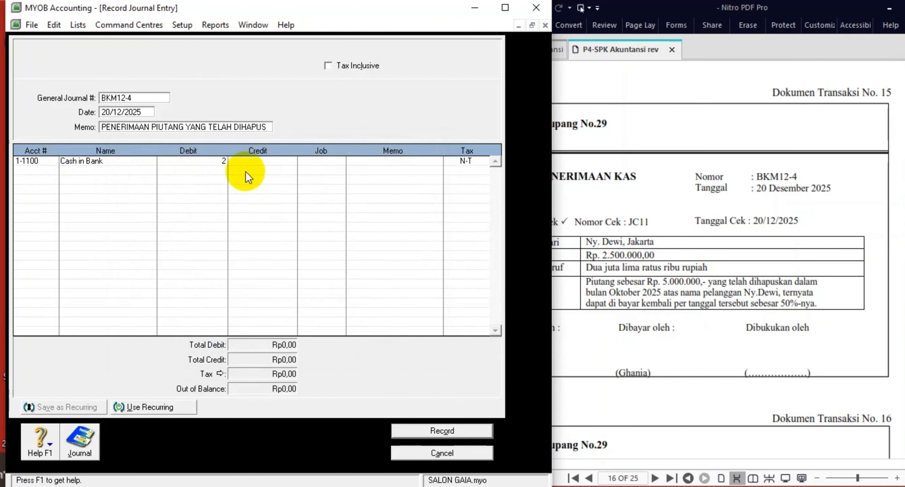
type(".500.00000")
key("Tab")
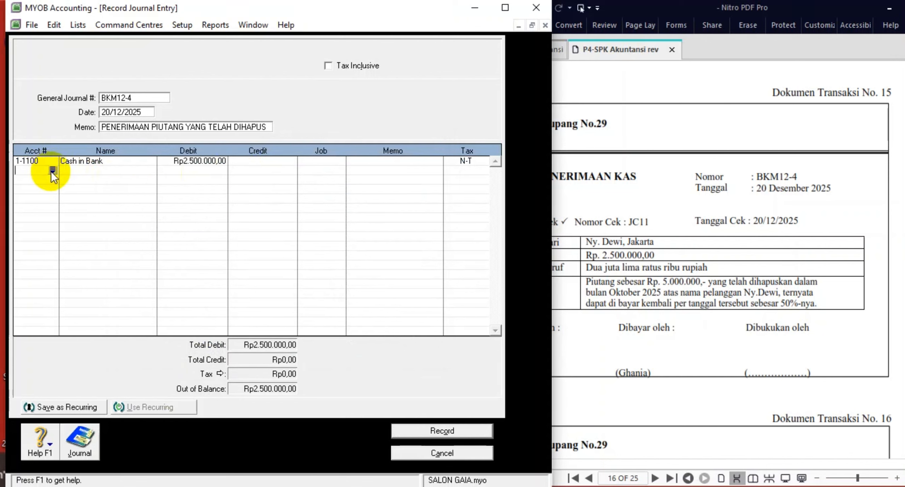
Credit account 1-1400 Allowance for Doubtful Debt with Rp2.500.000, then record the journal entry and close the form.
left_click(51, 171)
left_click(53, 171)
left_click(230, 206)
double_click(229, 207)
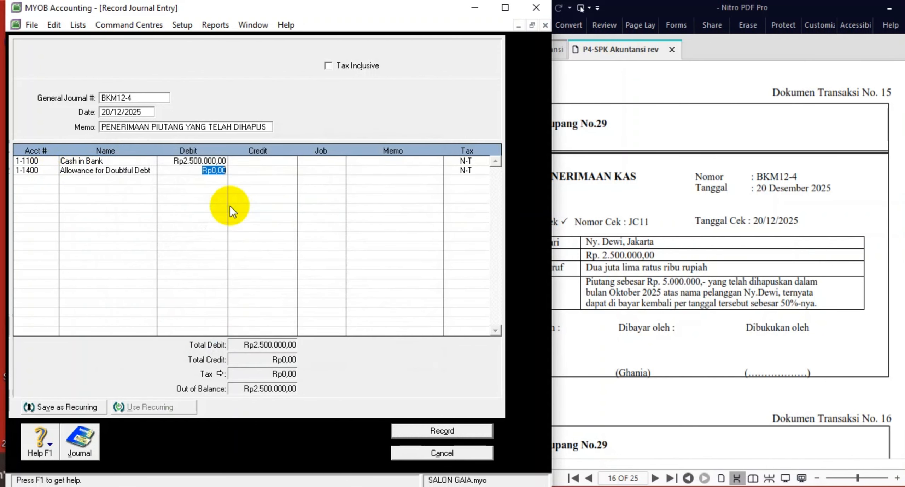
key("Tab")
key("Tab")
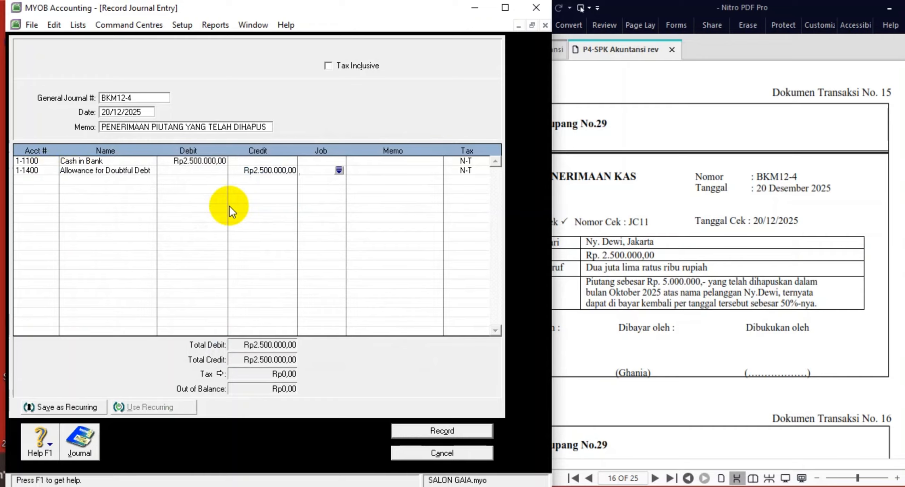
left_click(445, 432)
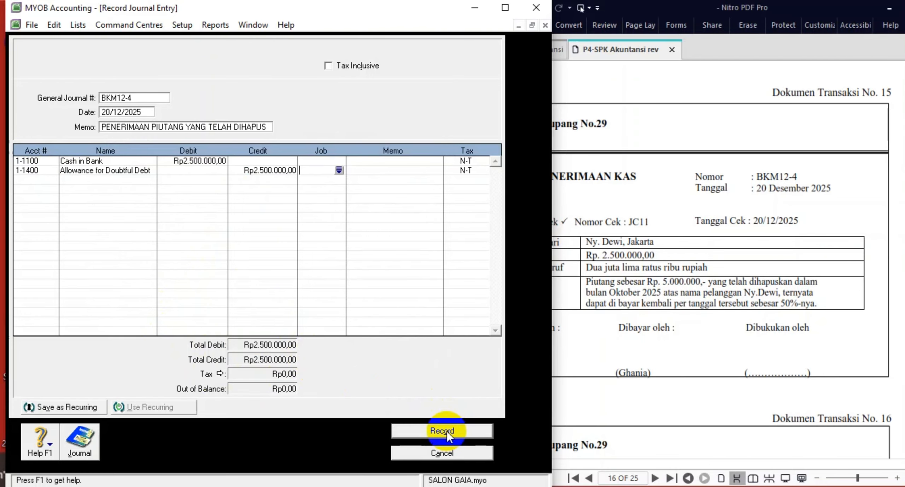
left_click(441, 452)
Bring petty cash voucher V12-5 (Dokumen Transaksi No. 16) into view in the PDF and open the Banking command centre in MYOB.
left_click(714, 324)
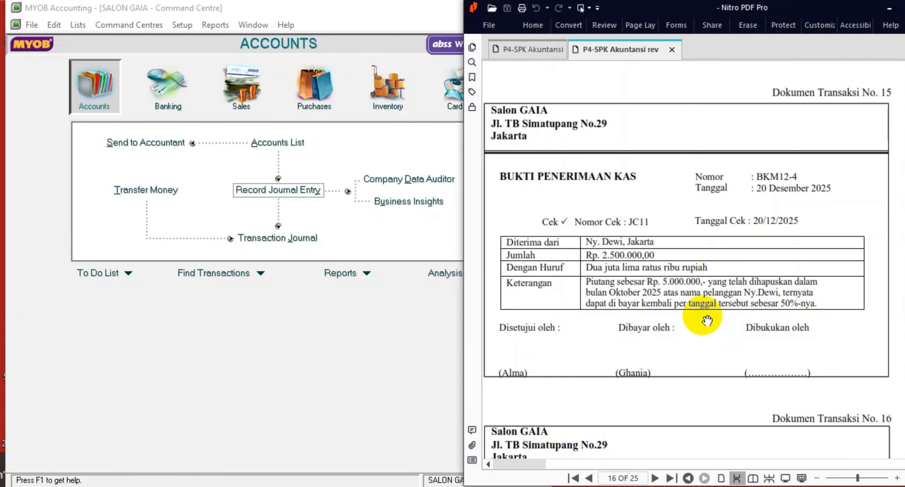
scroll(713, 323, "down", 10)
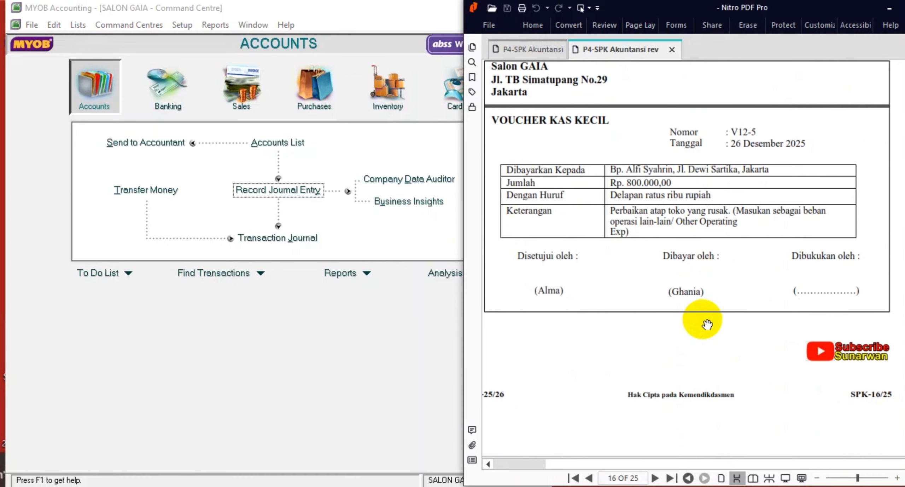
scroll(707, 323, "up", 1)
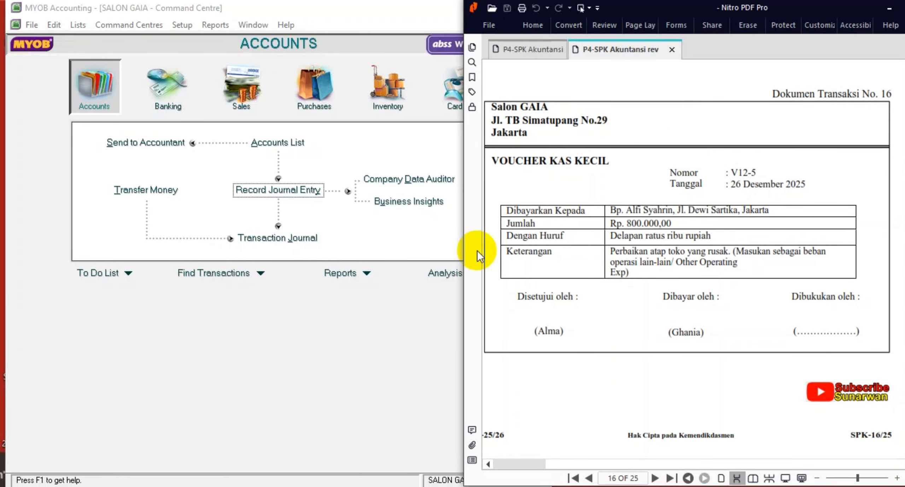
left_click(172, 99)
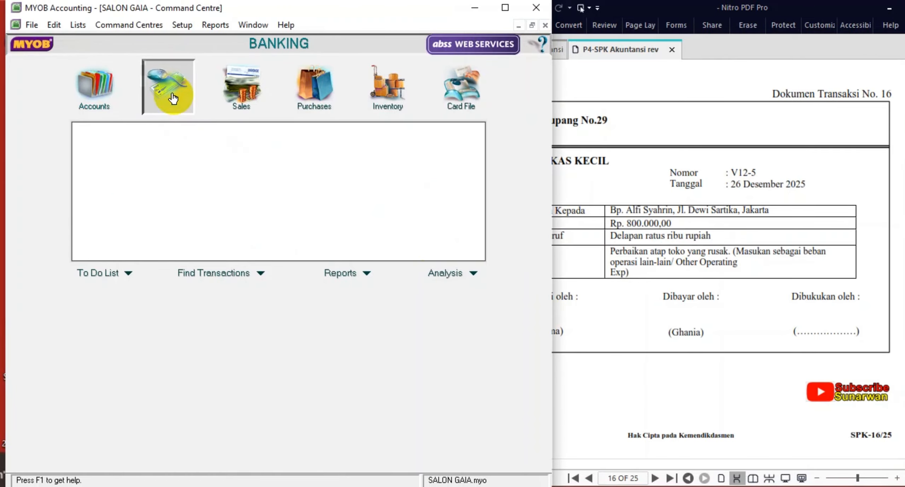
Start a new Spend Money transaction paid from account 1-1200 Petty Cash.
left_click(151, 146)
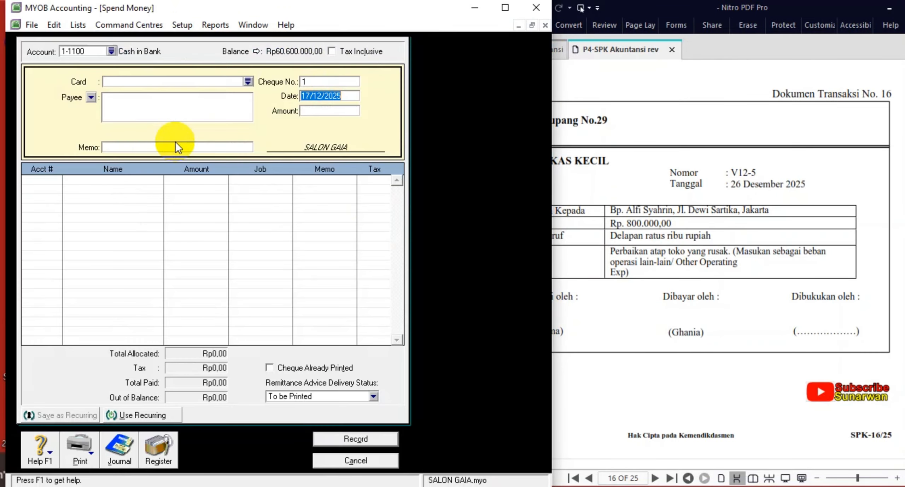
left_click(112, 55)
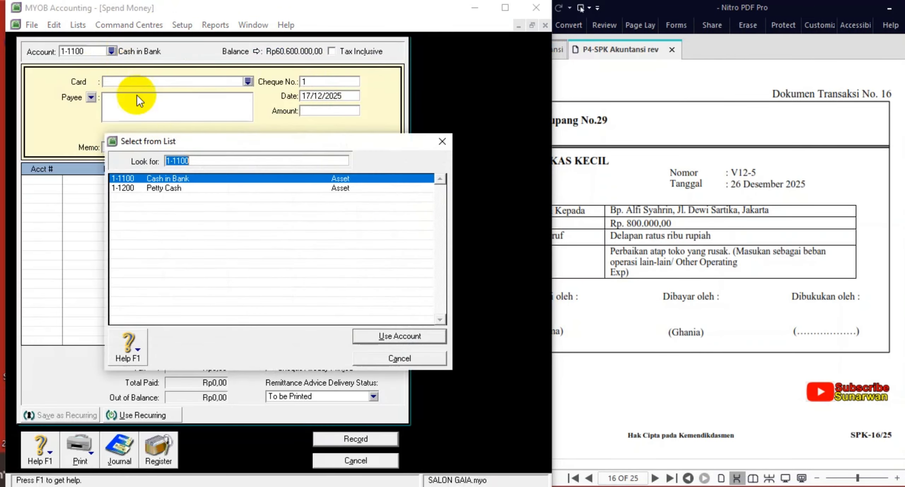
left_click(162, 190)
double_click(162, 190)
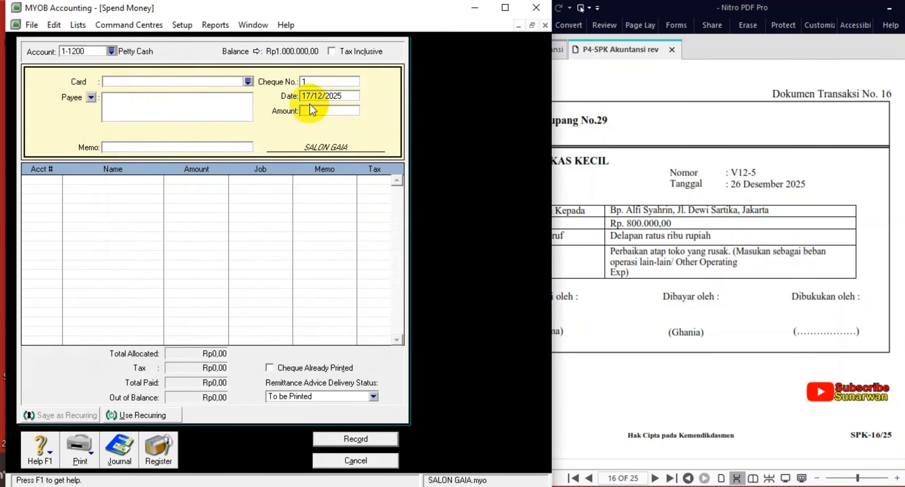
Fill in the payment's cheque number V12-5, date 26/12/2025, amount Rp800.000 and memo "PERBAIKAN ATAP TOKO".
left_click(320, 84)
type("V12")
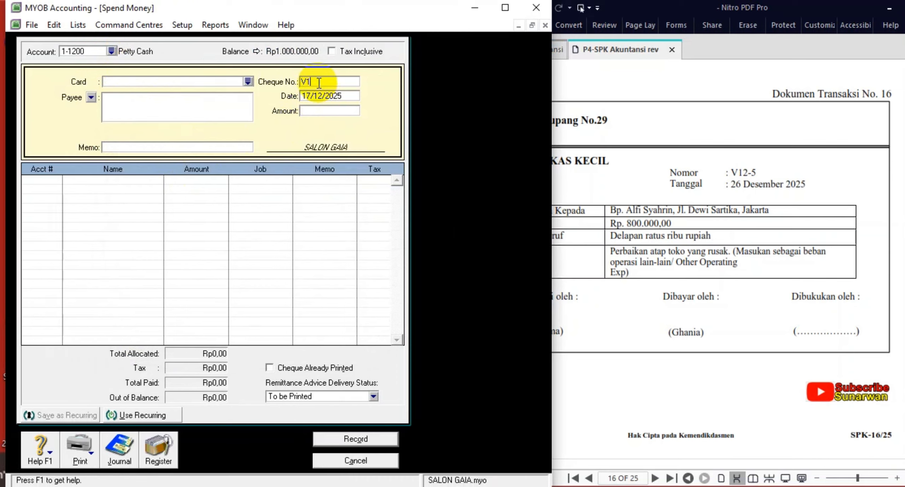
type("-5")
type("26/12/202")
key("Tab")
type("800000")
key("Tab")
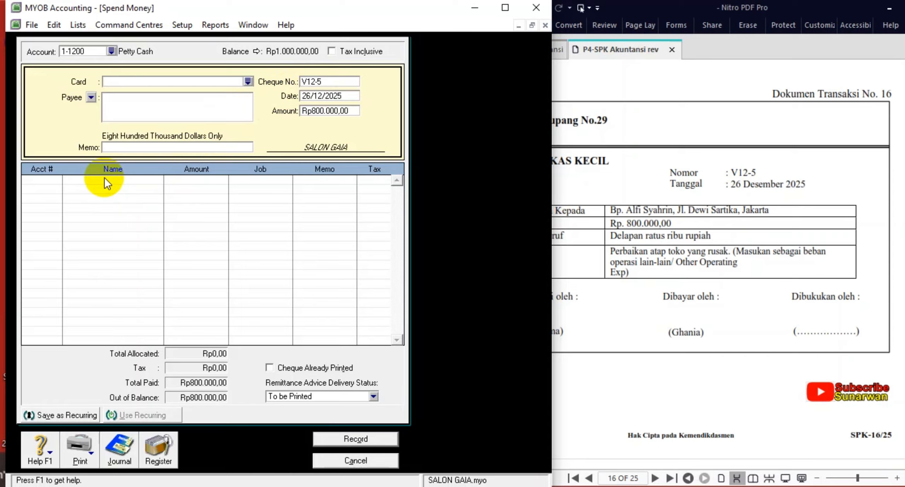
left_click(126, 148)
type("PE")
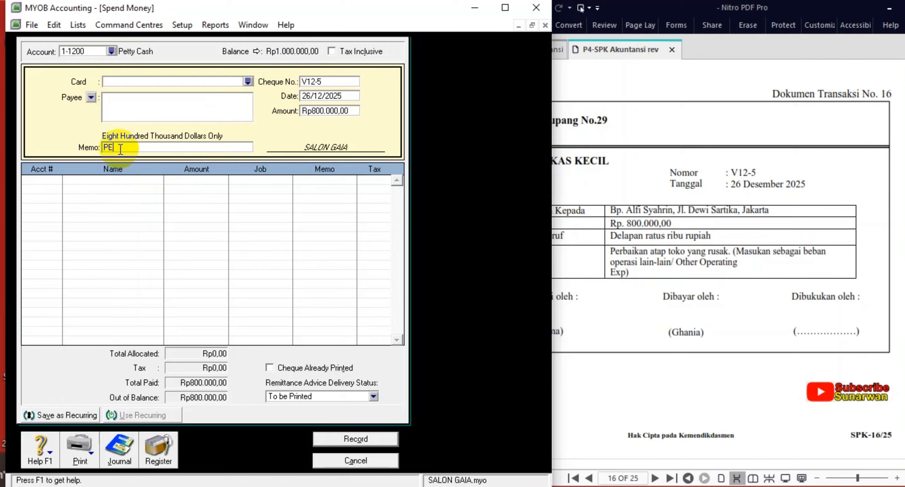
type("RBAIKAN ATAP TOKO")
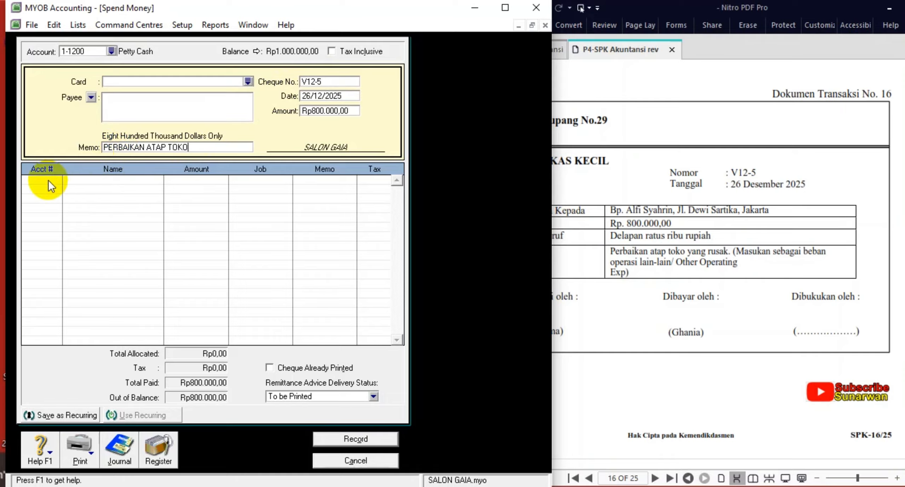
Allocate the Rp800.000 to account 6-1800 Other Operating expense, then record the payment and close the form.
left_click(49, 181)
type("6-")
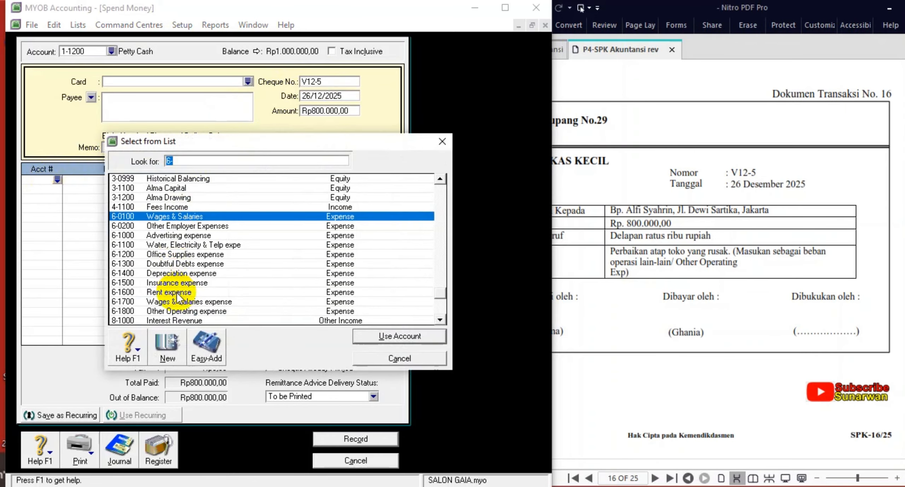
double_click(181, 311)
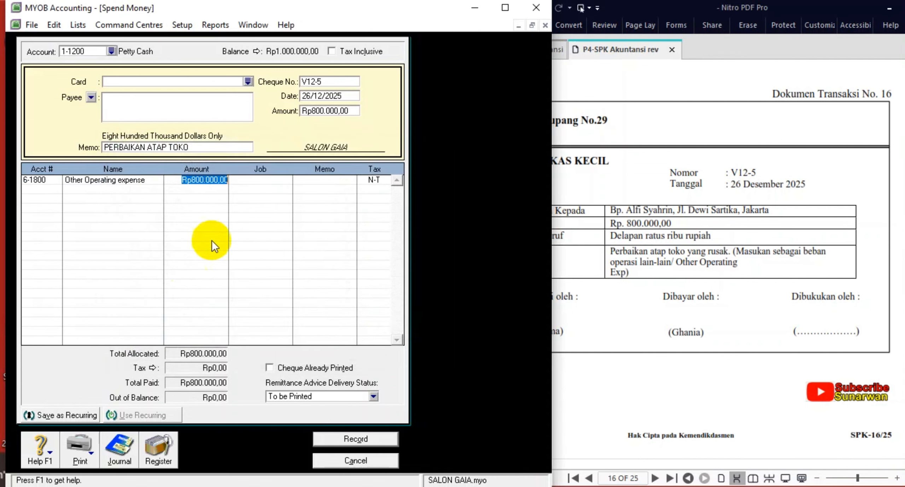
key("Tab")
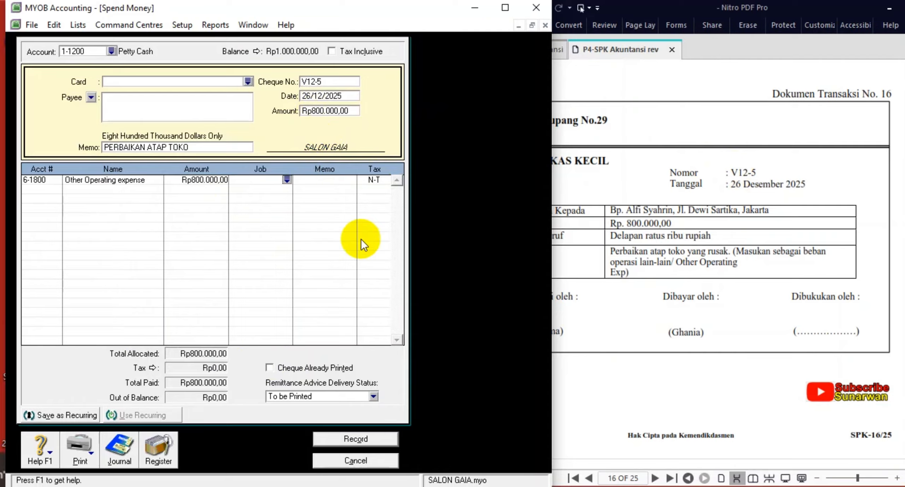
left_click(346, 440)
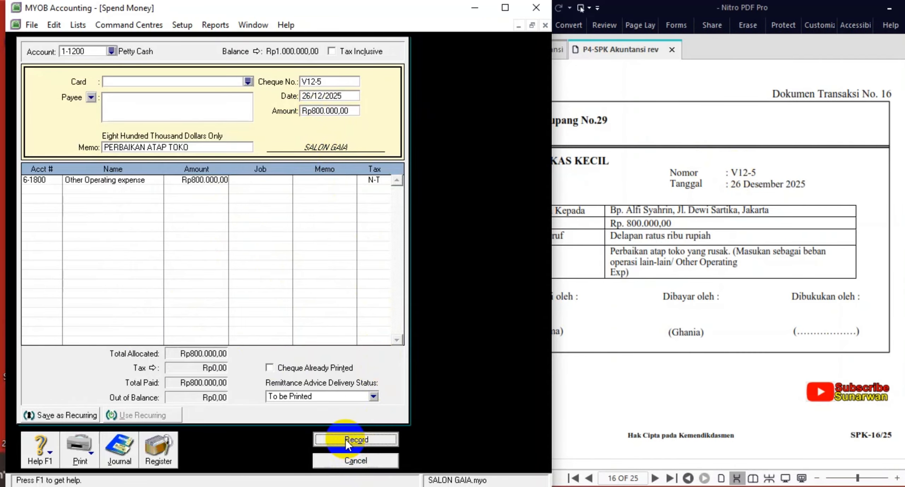
left_click(347, 462)
Bring the PT Mitra Jaya purchase invoice G11 (Dokumen Transaksi No. 17) into view in the PDF.
left_click(667, 271)
scroll(671, 274, "down", 3)
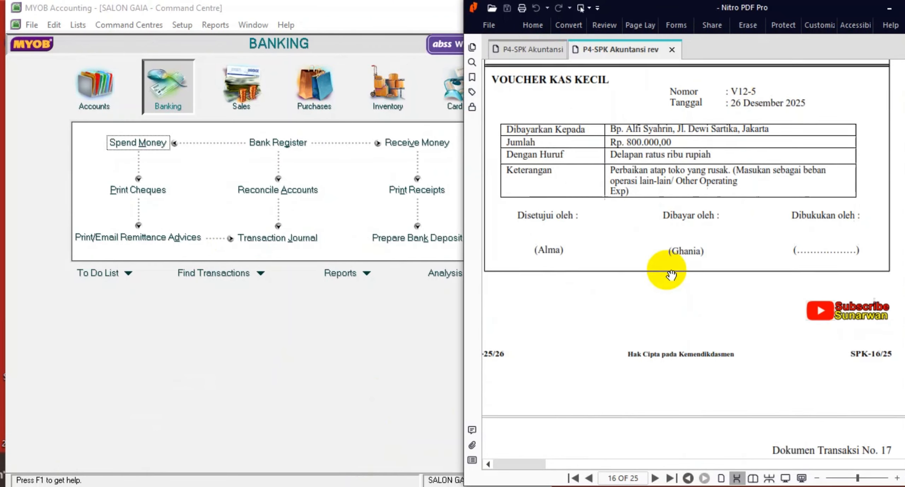
scroll(671, 274, "down", 5)
scroll(668, 273, "down", 3)
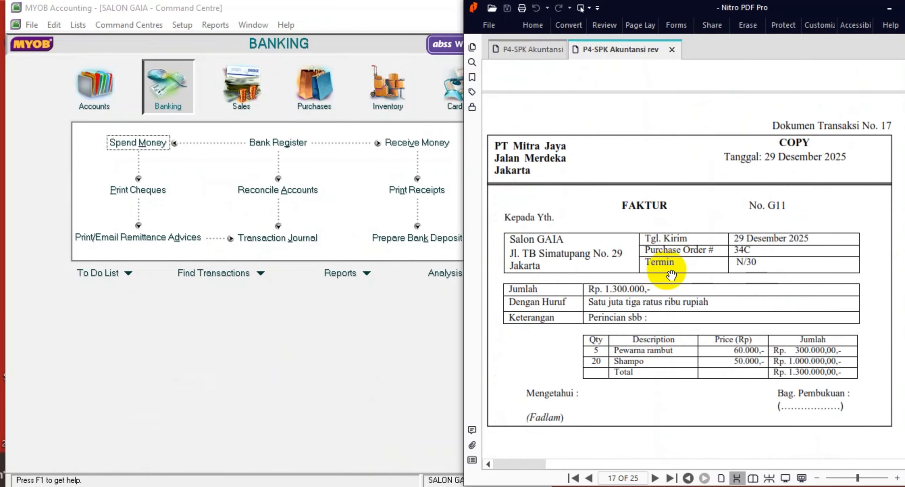
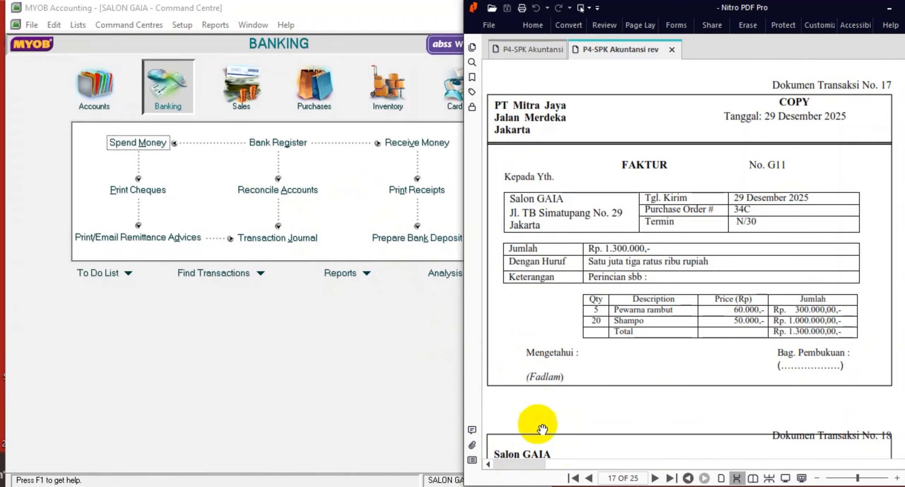
Create a new inventory item in MYOB with item number 03 and the name PEWARNA RAMBUT.
left_click(378, 93)
left_click(285, 169)
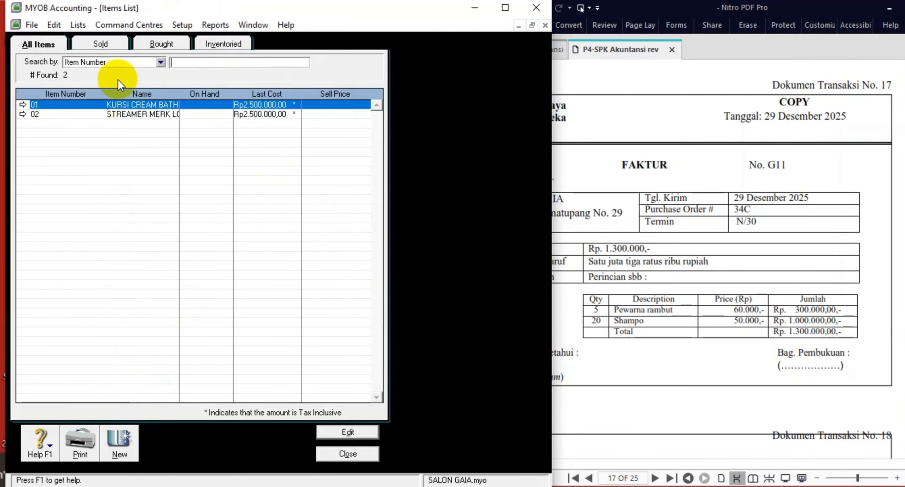
left_click(121, 440)
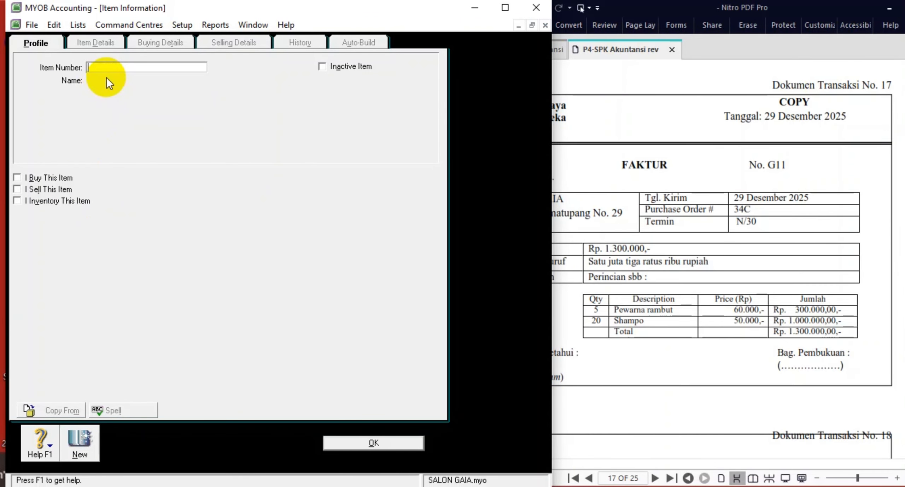
left_click(636, 141)
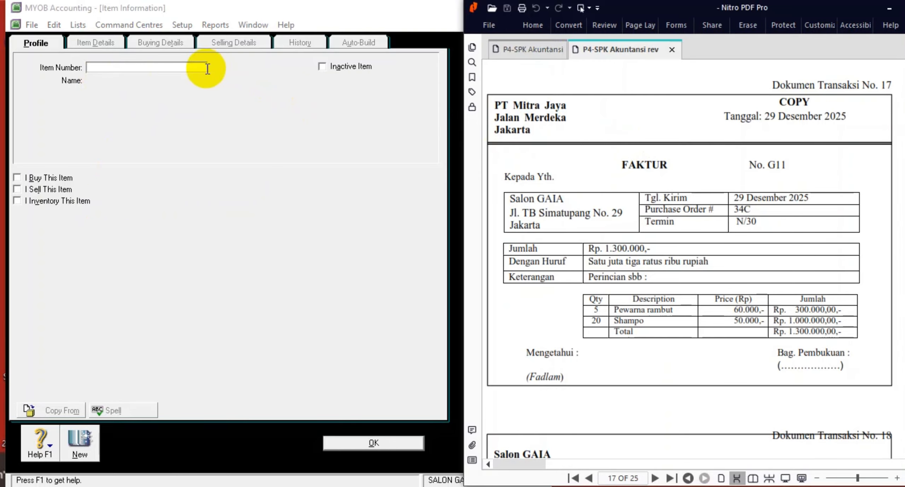
left_click(114, 68)
type("0")
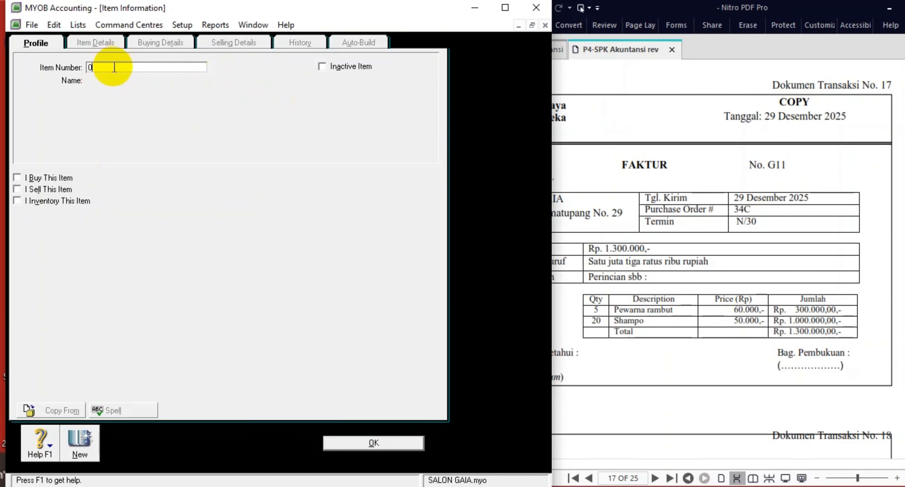
type("3")
key("Tab")
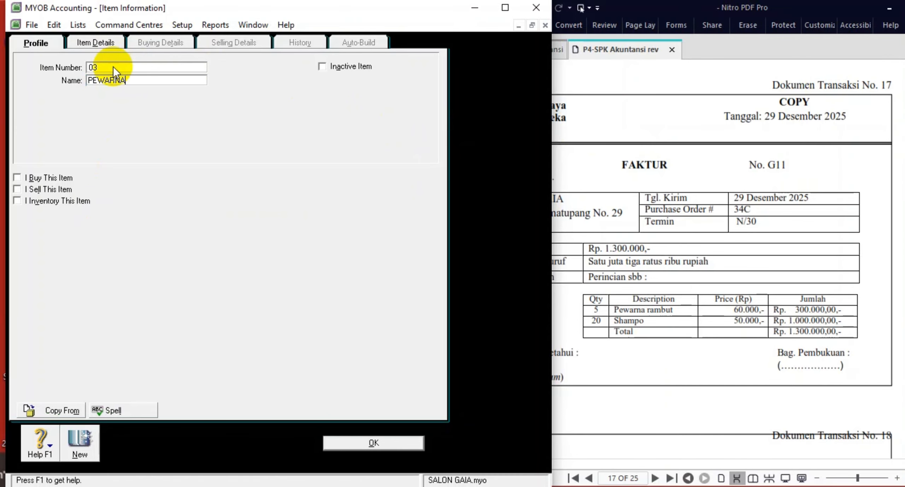
type("PEWARNA RAMBUT")
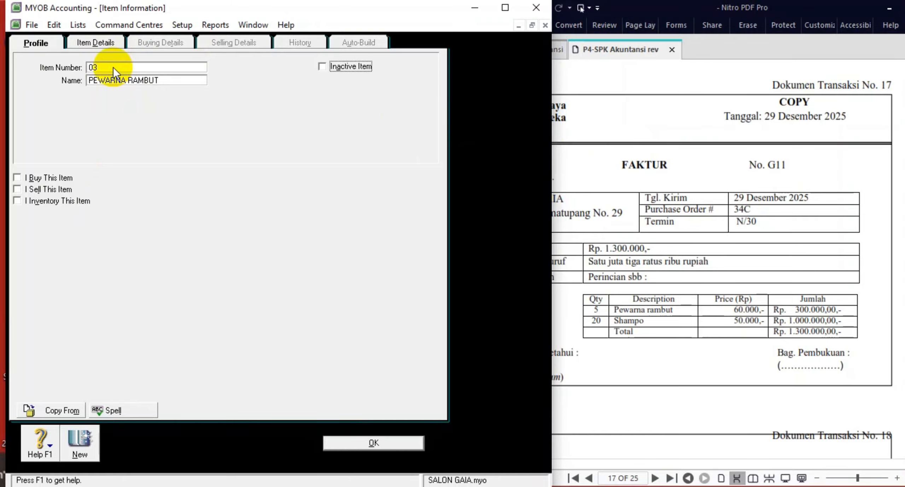
Mark item 03 as a bought item and assign account 1-1500 Supplies for tracking its costs.
left_click(51, 178)
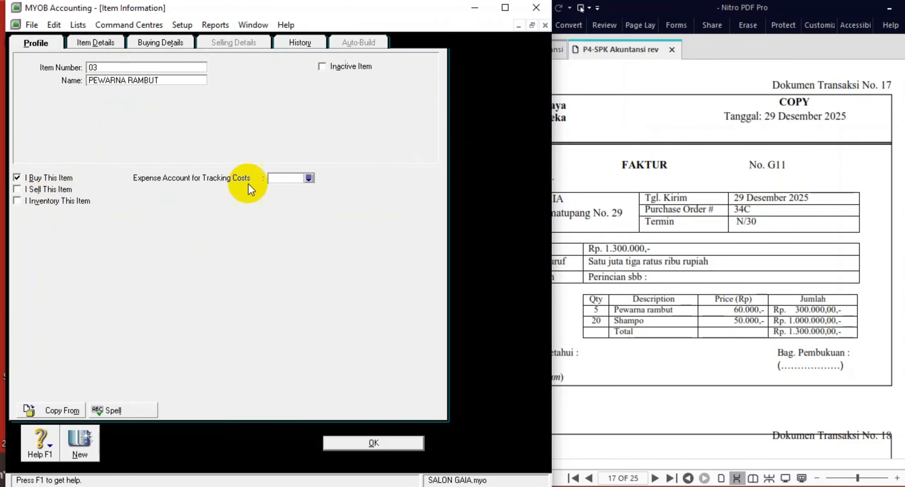
left_click(309, 178)
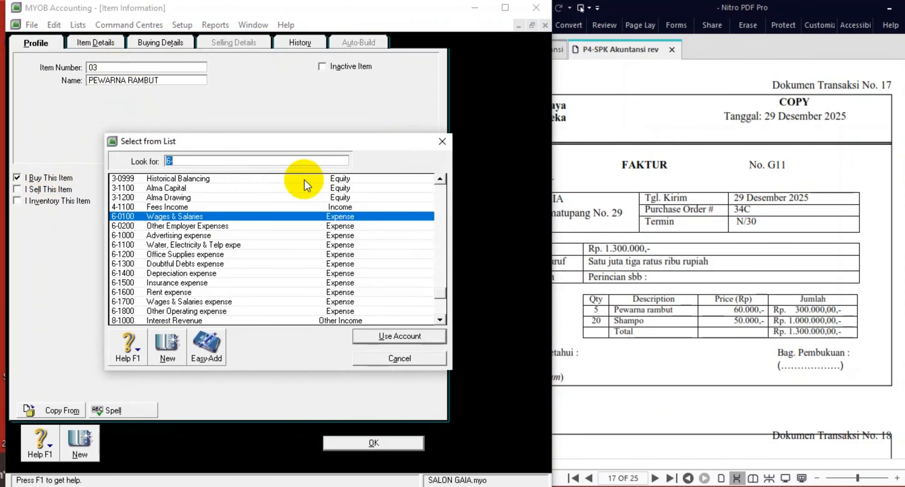
scroll(212, 202, "up", 2)
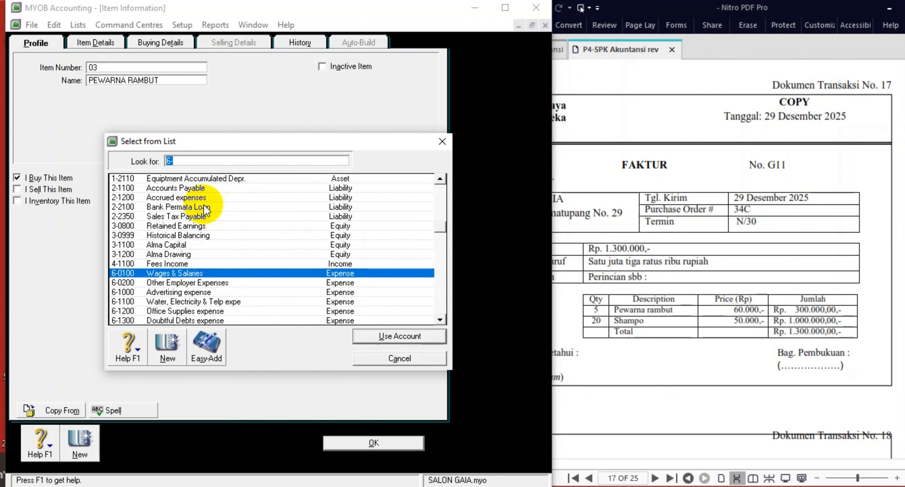
scroll(205, 210, "up", 2)
double_click(170, 197)
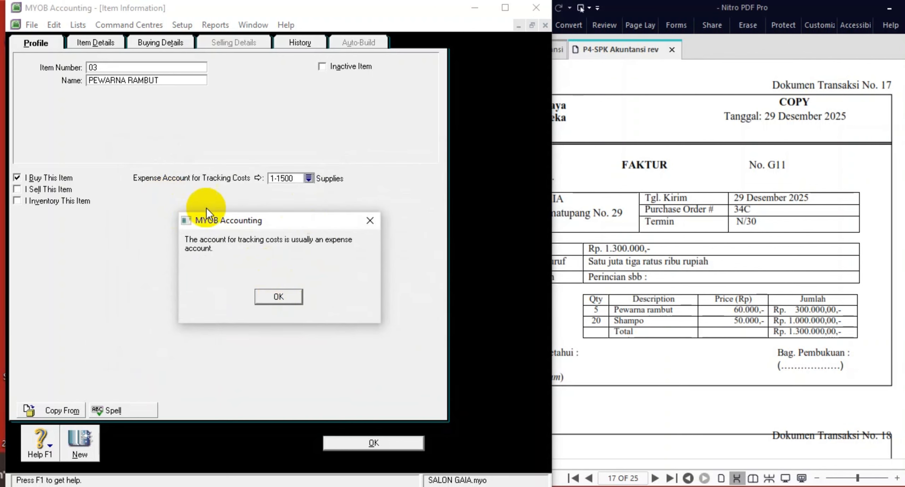
left_click(274, 297)
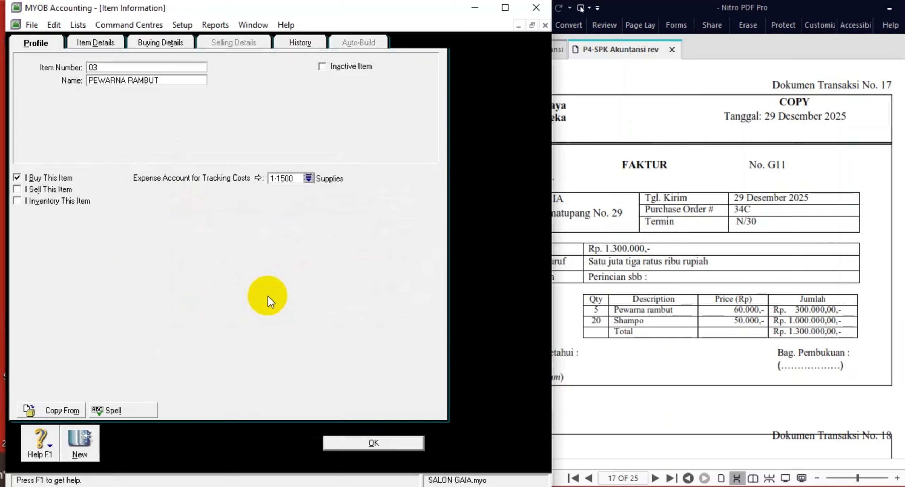
Set item 03's tax code when bought to N-T (Non-Taxable) and return to its profile.
left_click(80, 443)
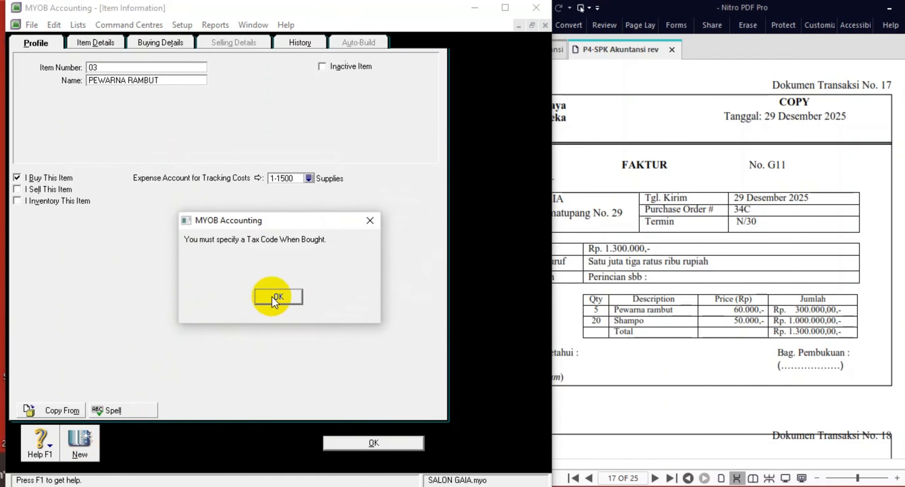
left_click(272, 295)
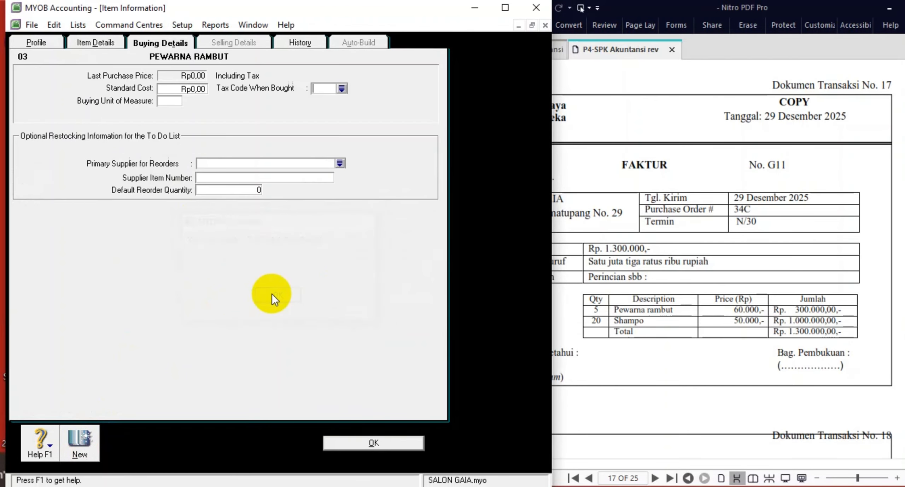
left_click(341, 88)
double_click(190, 190)
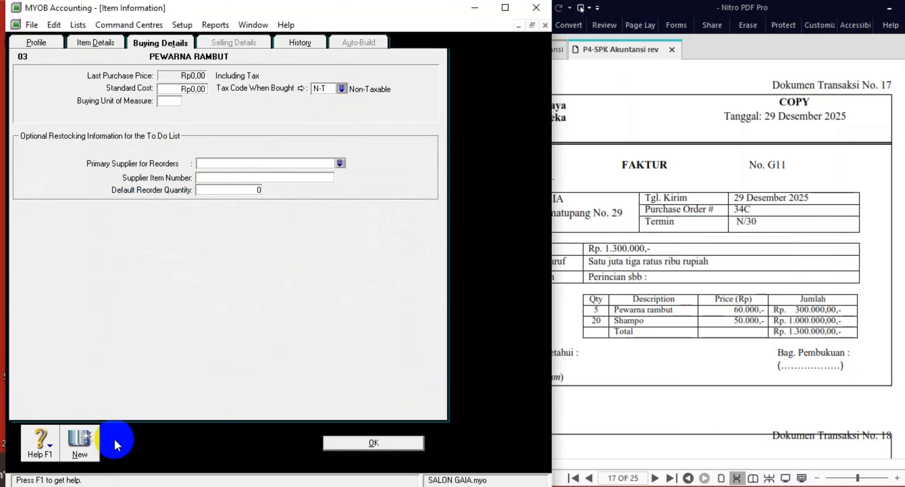
left_click(99, 43)
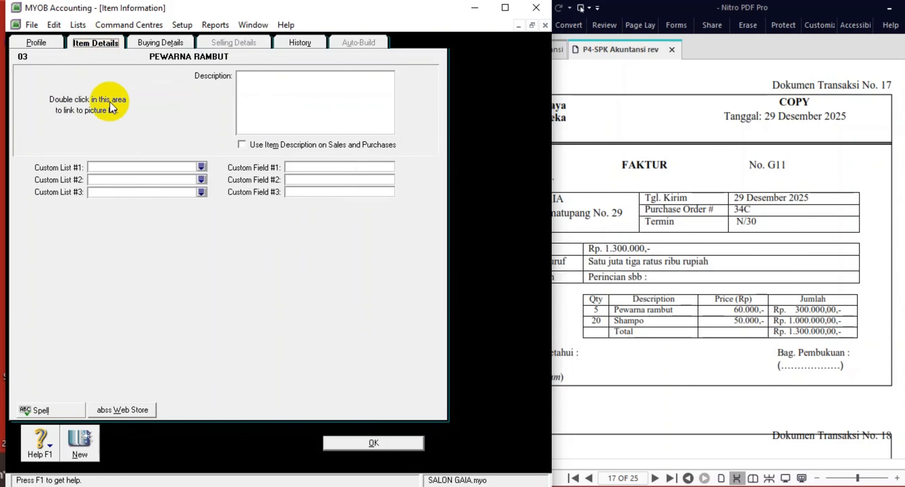
left_click(37, 40)
Add another bought item numbered 04 and named SHAMPO, then save it and close the items list.
left_click(78, 438)
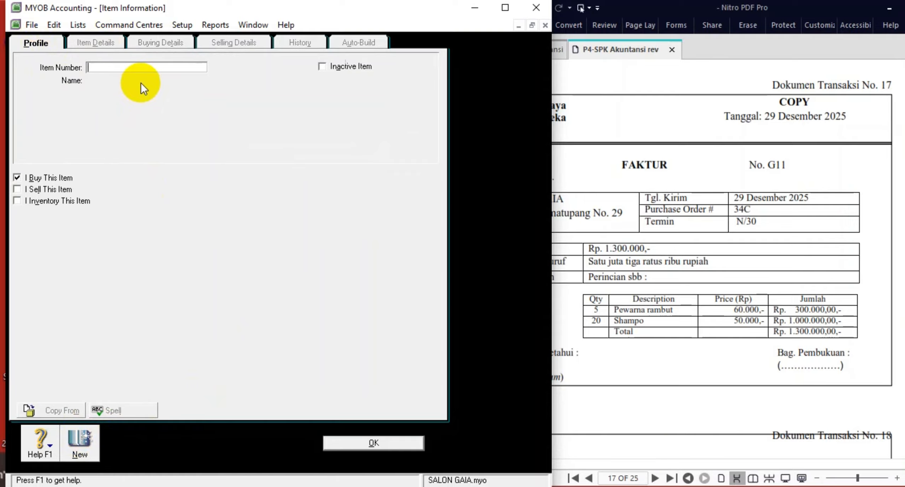
type("04")
key("Tab")
type("S")
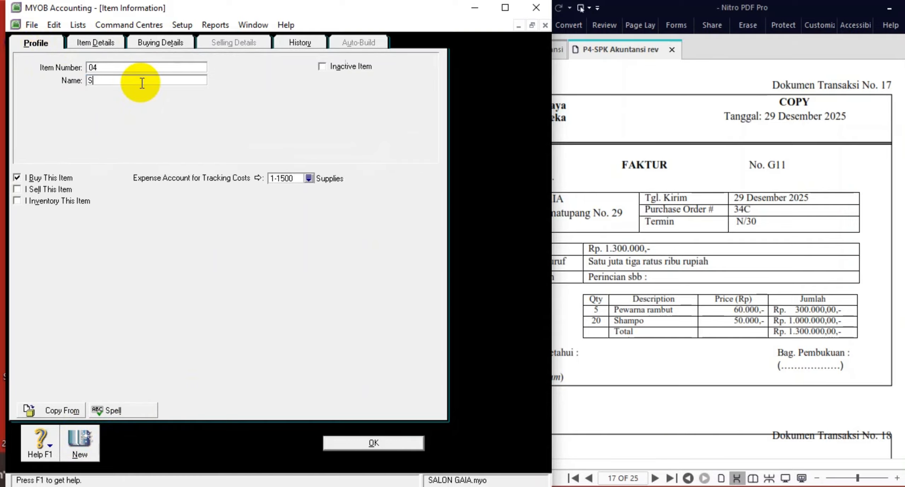
type("HAMPO")
left_click(145, 41)
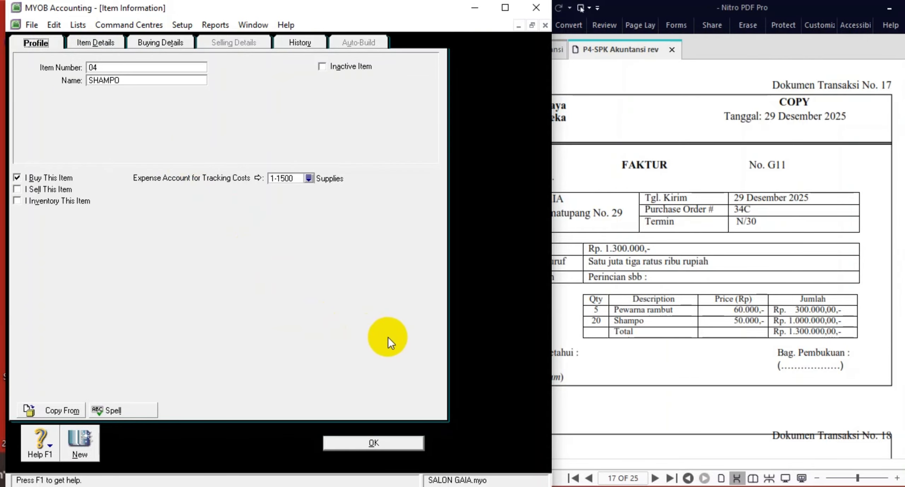
left_click(382, 440)
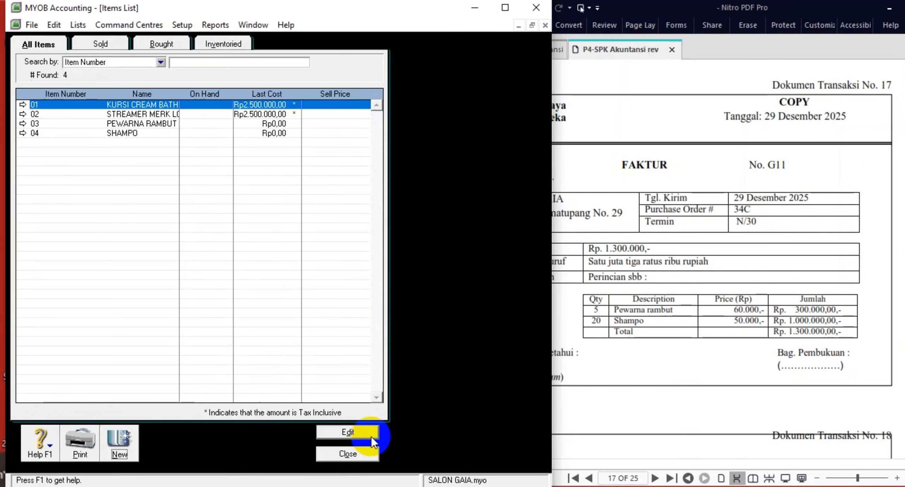
left_click(346, 451)
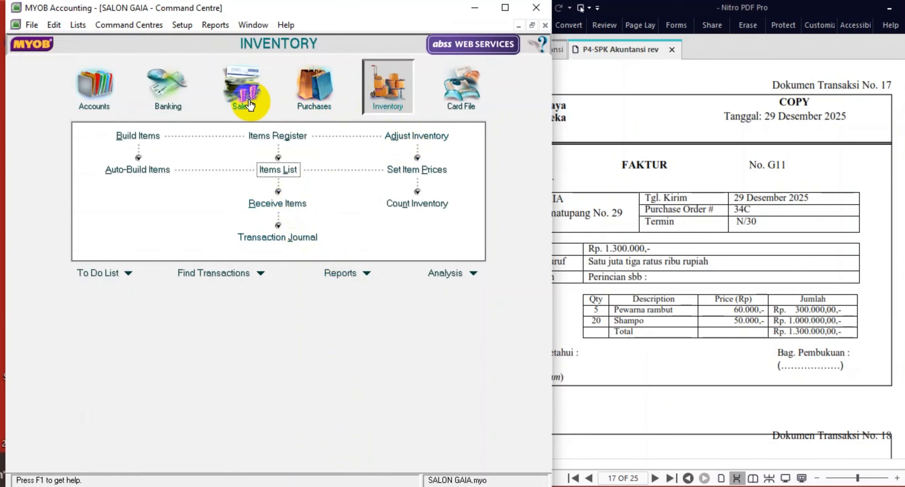
Start a new purchase bill for supplier PT Mitra Jaya and set its layout to Item.
left_click(314, 95)
left_click(276, 171)
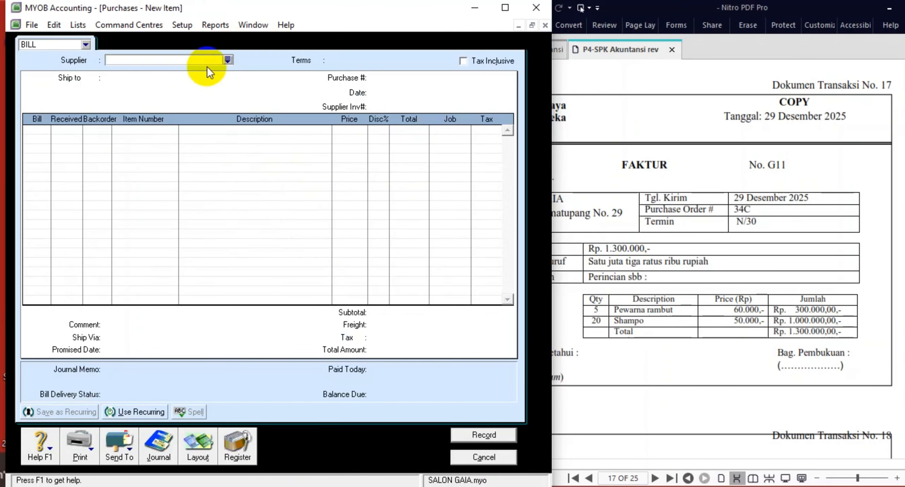
left_click(228, 59)
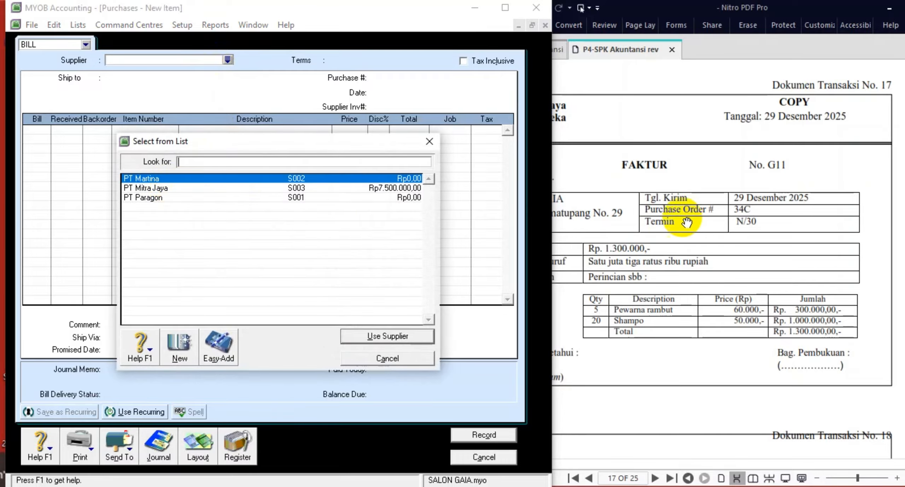
left_click(704, 222)
double_click(190, 190)
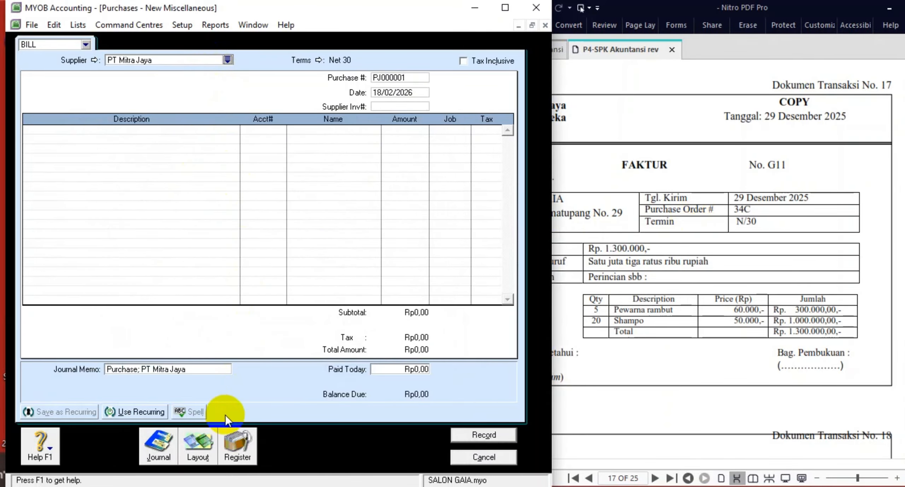
left_click(197, 443)
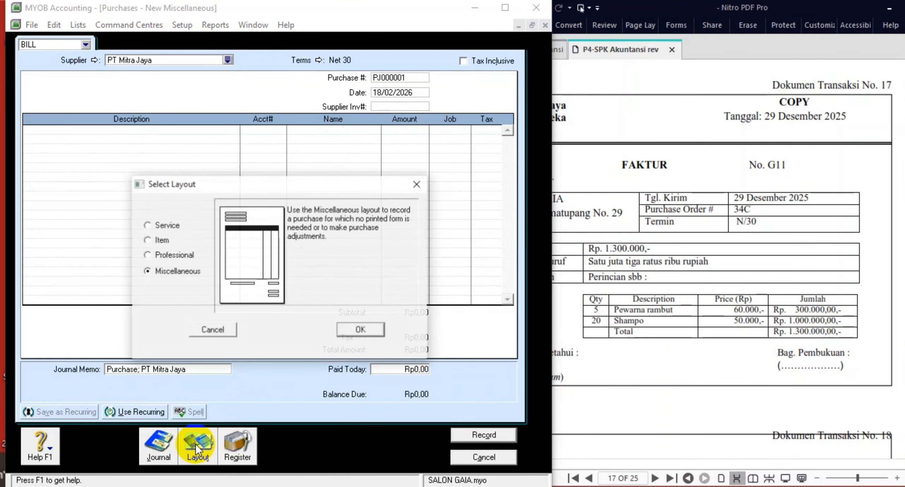
left_click(162, 240)
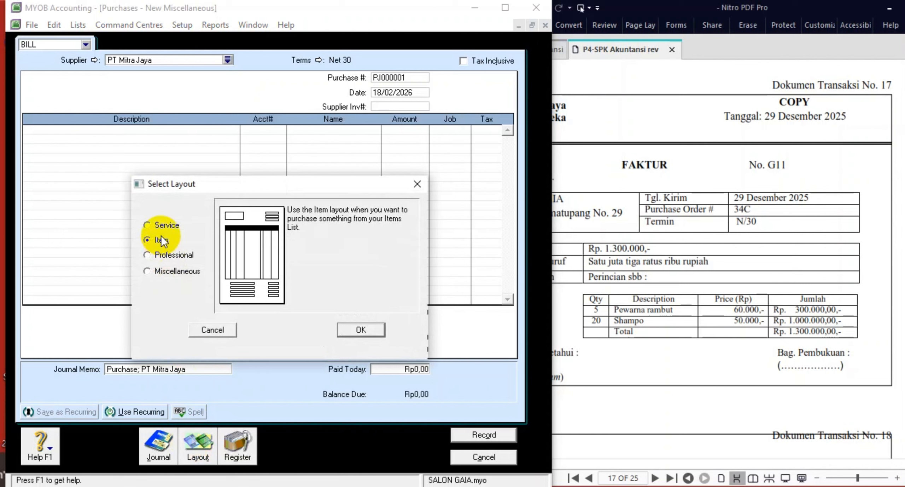
left_click(358, 332)
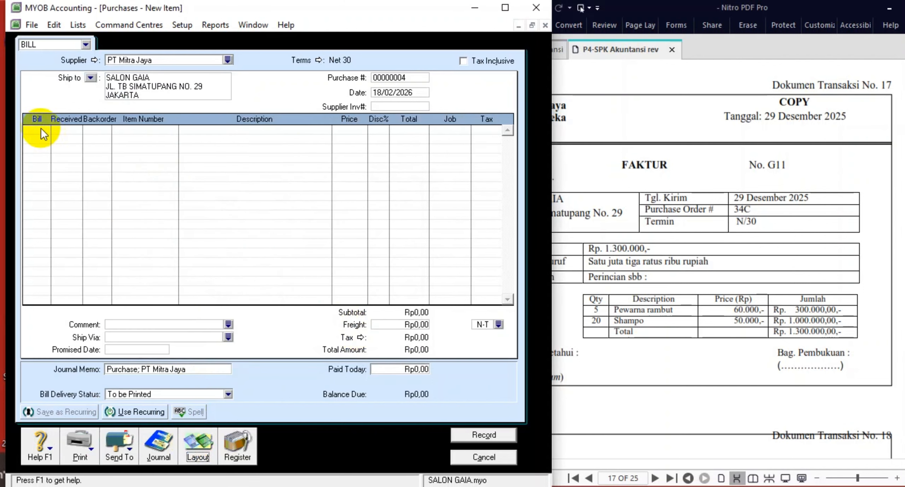
Enter the first bill line for 5 units of item 03 PEWARNA RAMBUT at a price of 60.000.
left_click(41, 131)
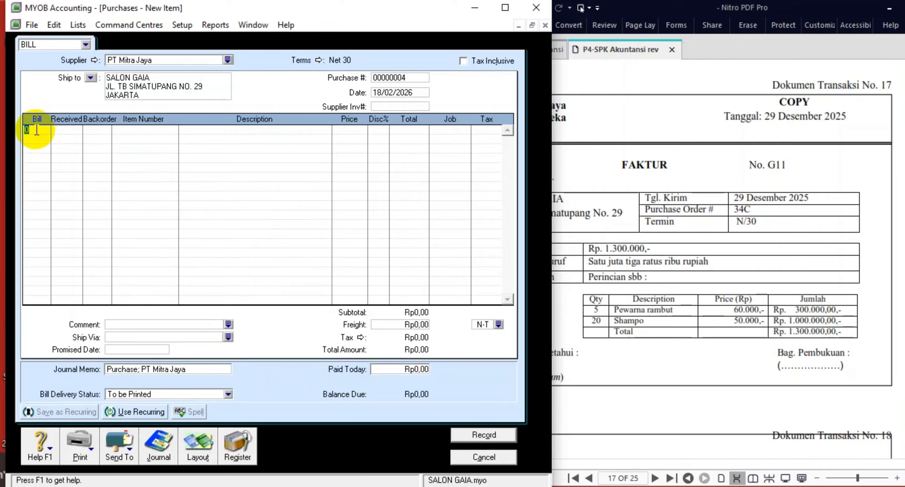
type("5")
key("Tab")
key("Tab")
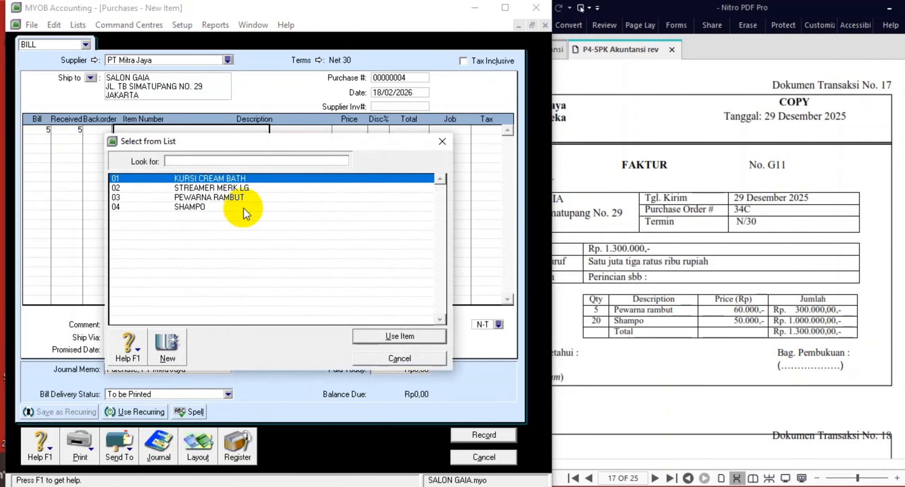
double_click(239, 198)
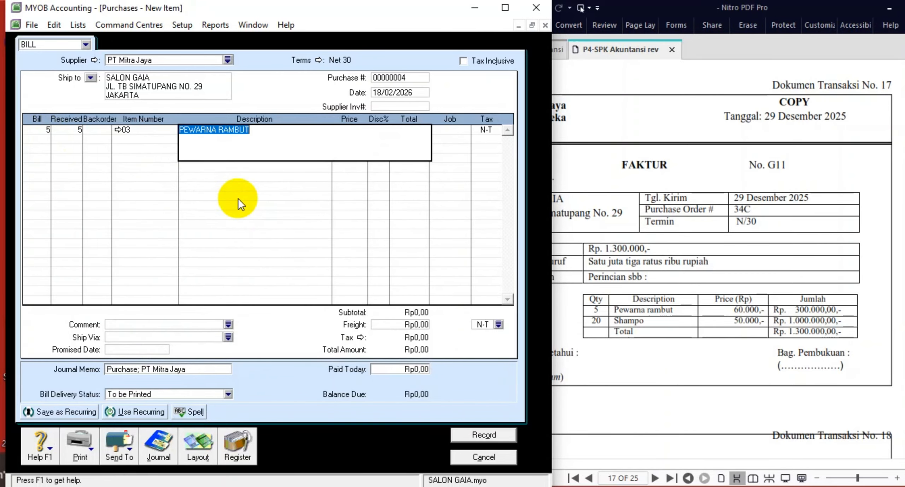
key("Tab")
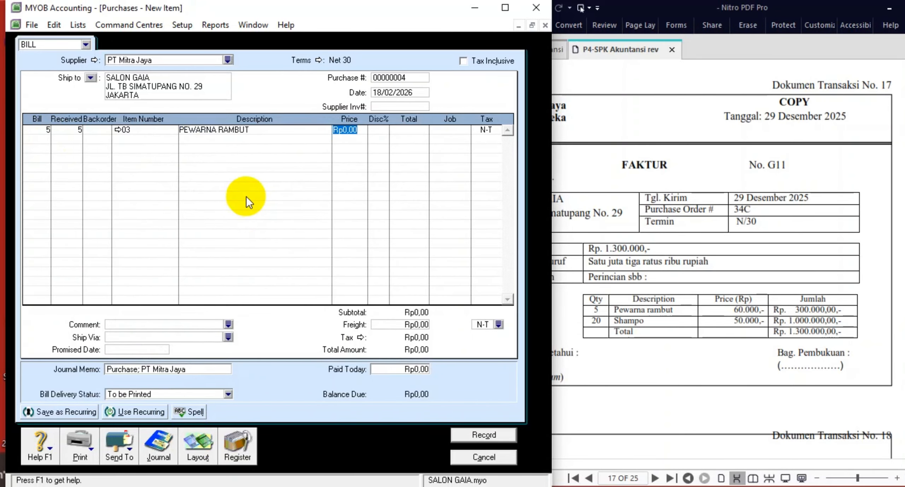
type("60.000")
key("Tab")
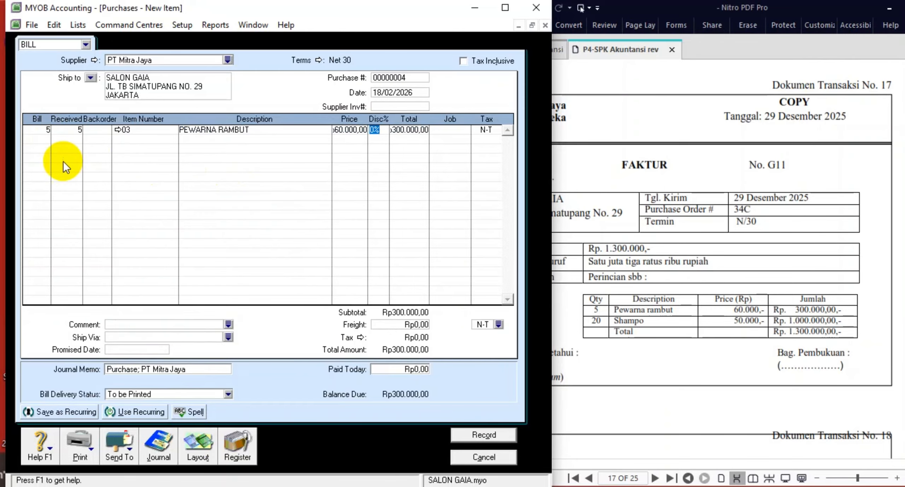
Enter the second bill line for 20 units of item 04 SHAMPO at a price of 50.000.
left_click(45, 139)
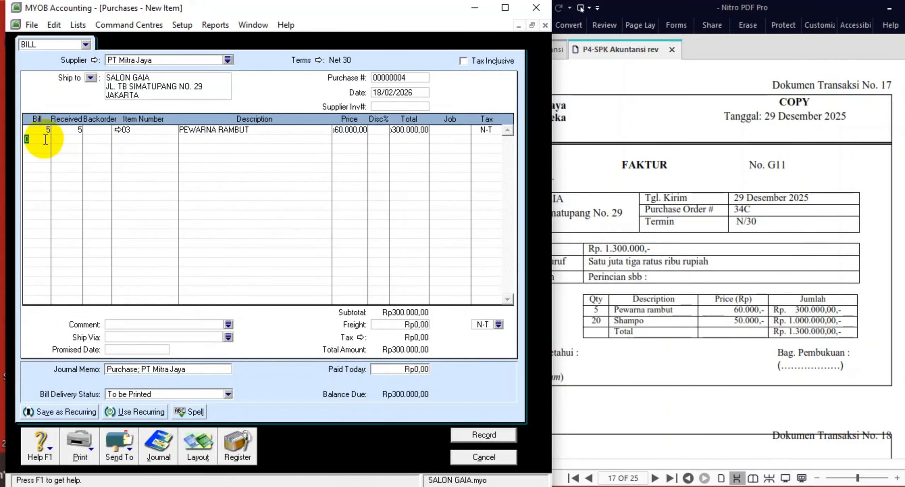
type("20")
key("Tab")
key("Tab")
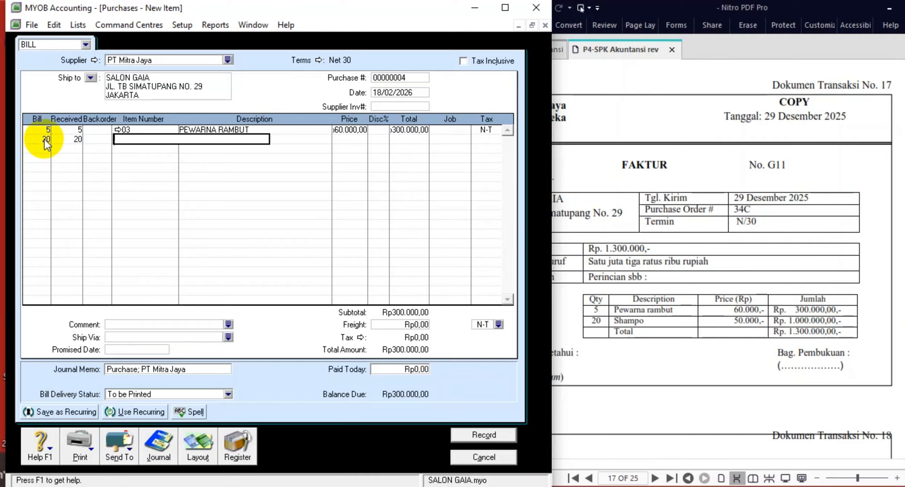
key("Tab")
double_click(195, 207)
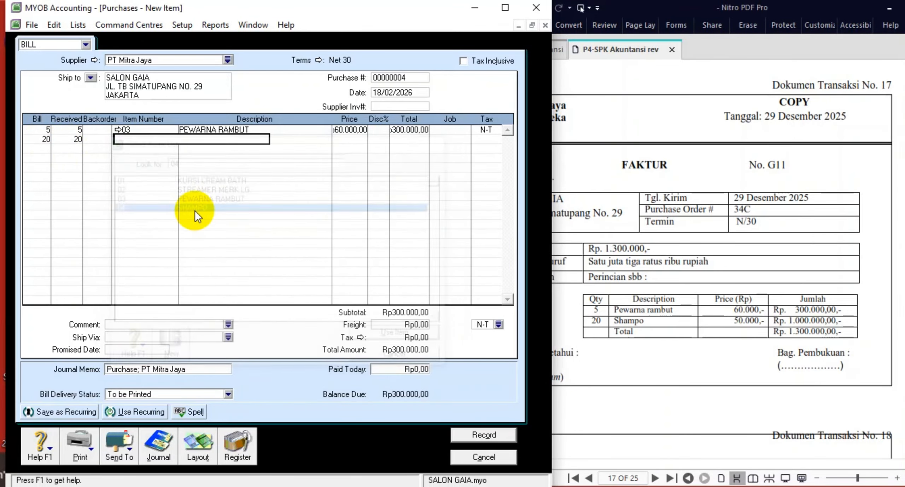
key("Tab")
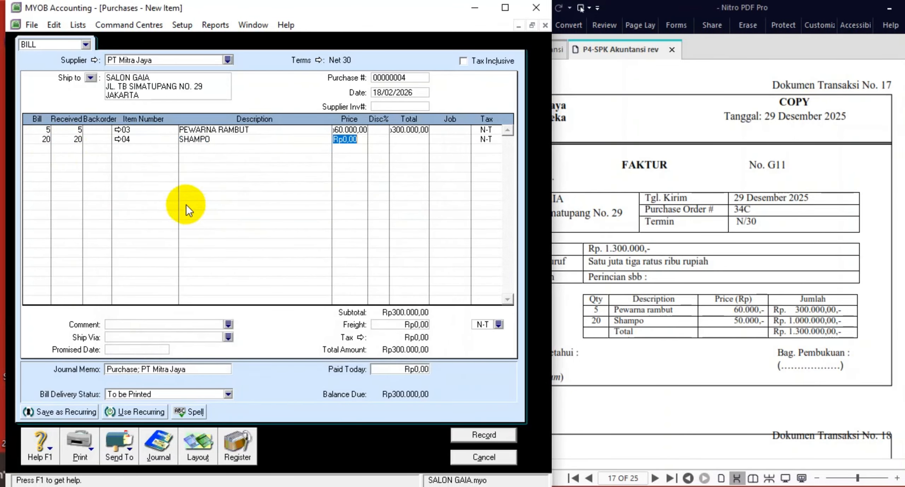
type("50000")
key("Tab")
Date the purchase bill 29/12/2025 and enter G11 as the supplier invoice number.
left_click(399, 93)
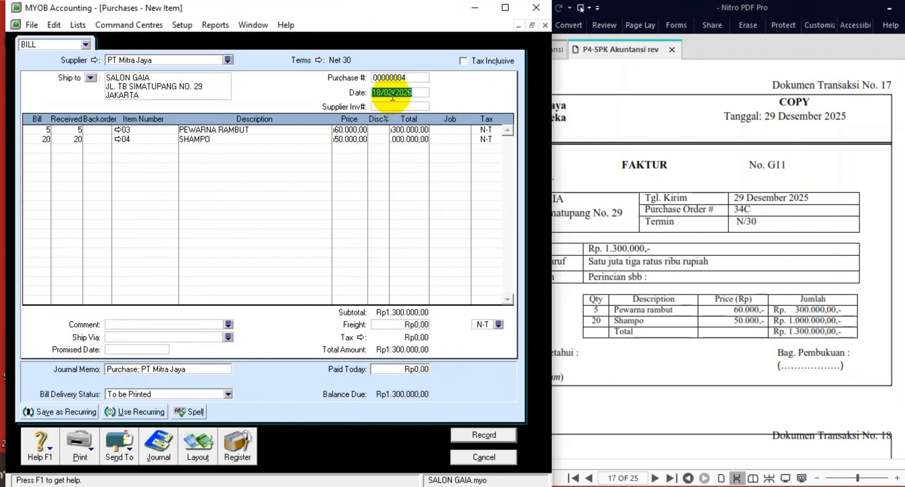
type("29/1")
type("2/2025")
type("G11")
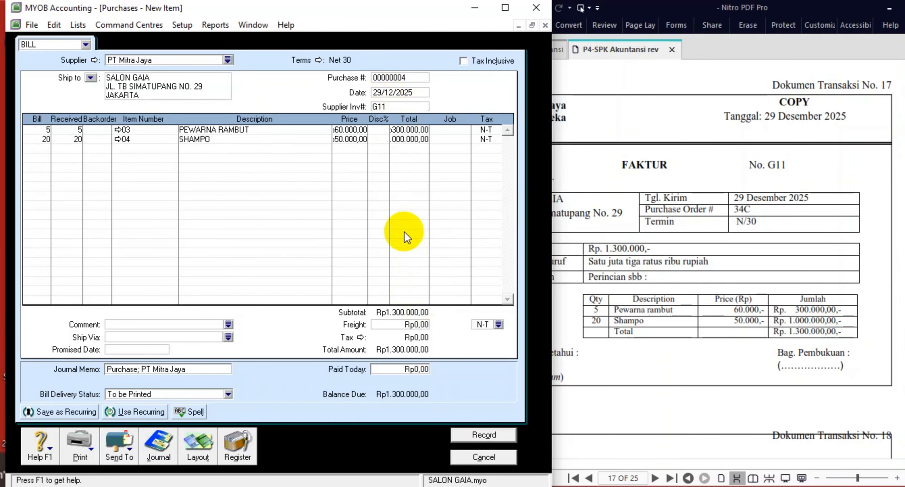
Review the transaction recap of the PT Mitra Jaya bill, record it and close the purchase form.
key("ctrl+r")
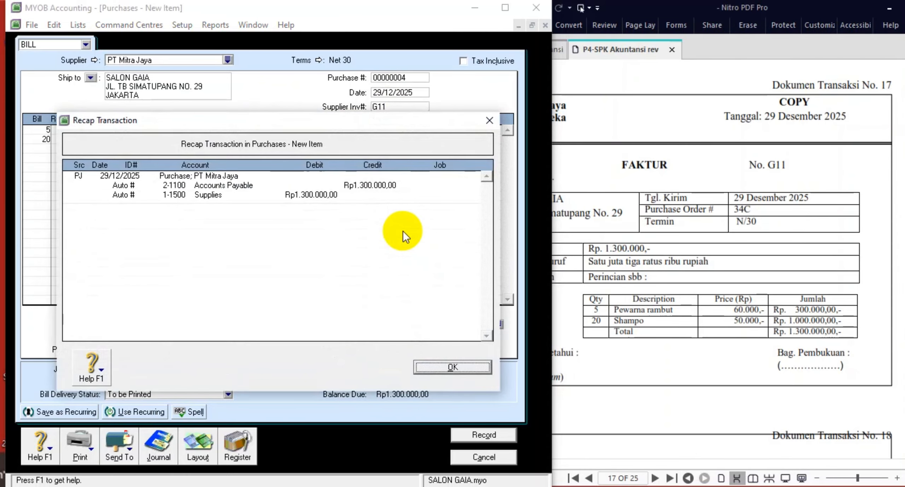
left_click(442, 365)
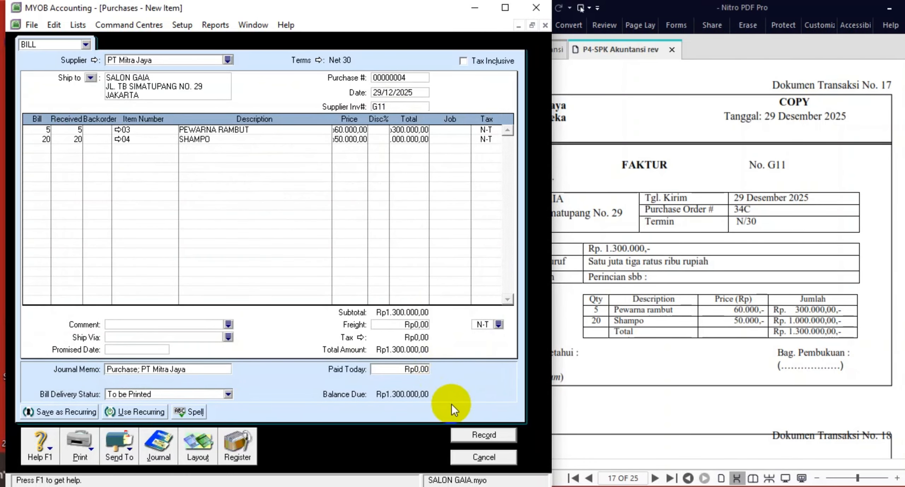
left_click(481, 436)
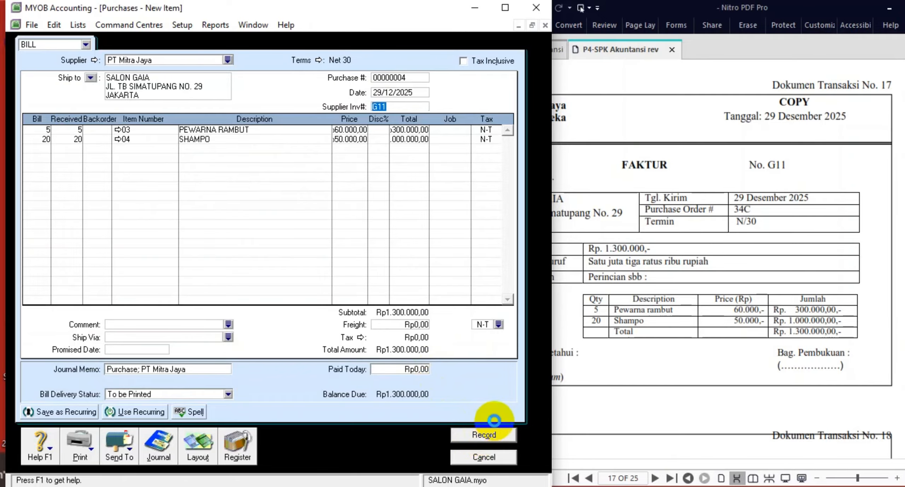
left_click(484, 457)
Show Dokumen Transaksi No. 18 in the PDF and start a Spend Money entry in MYOB's Banking centre.
left_click(674, 322)
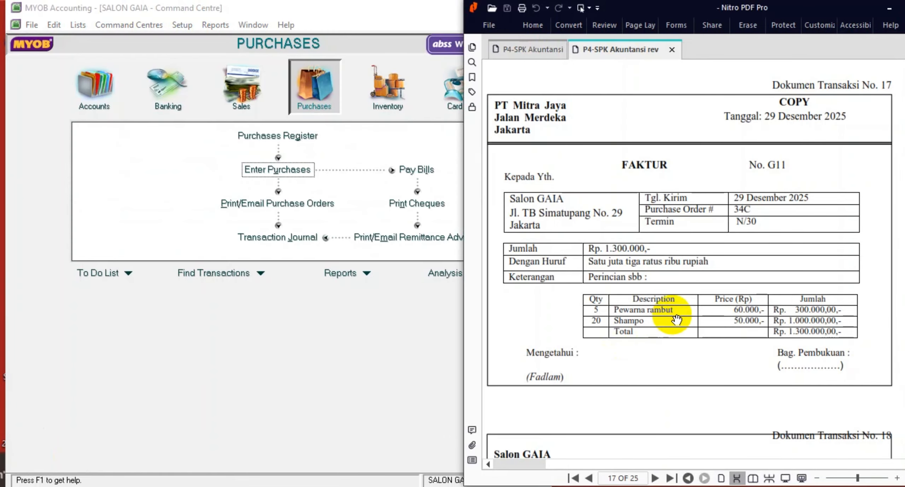
scroll(675, 320, "down", 8)
scroll(677, 319, "down", 2)
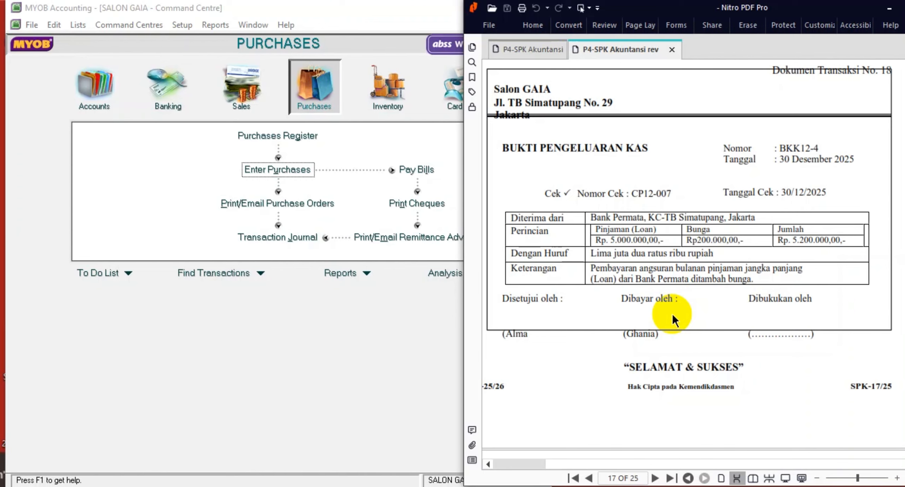
left_click(164, 98)
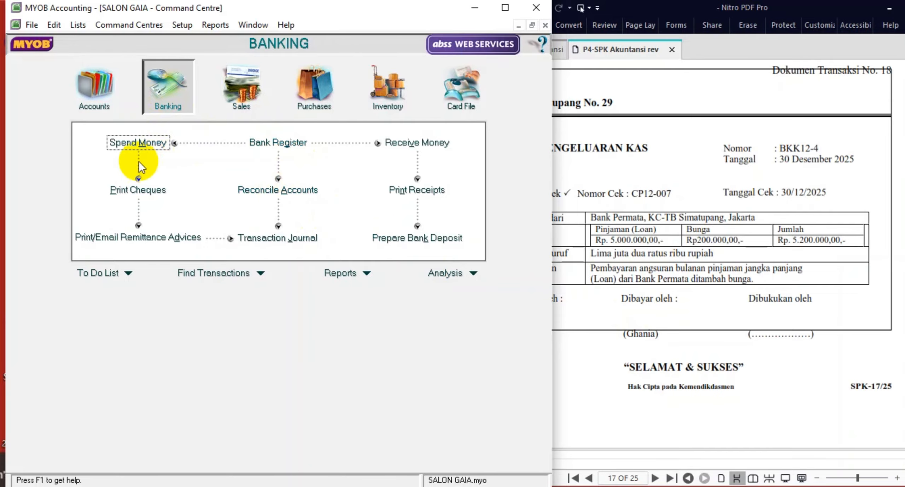
left_click(141, 145)
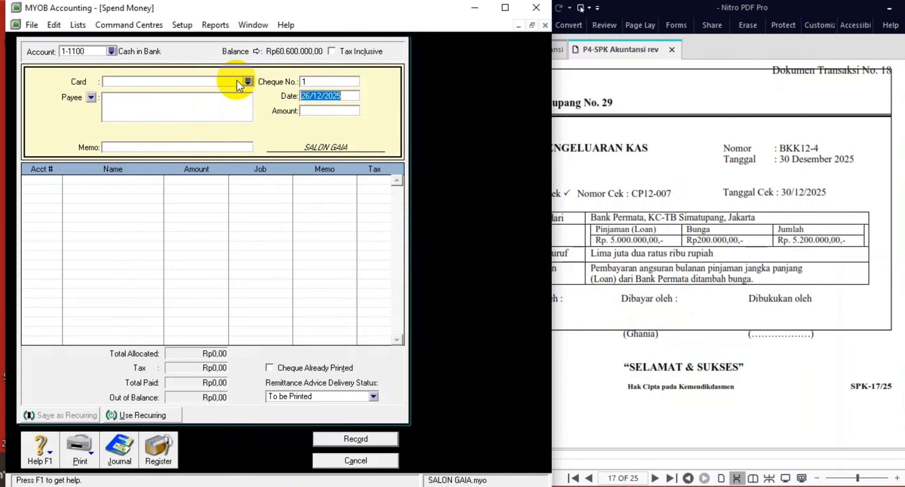
Set the payment's cheque number to BKK12-4, its date to 30/12/2025 and its amount to 5.200.000.
left_click(42, 185)
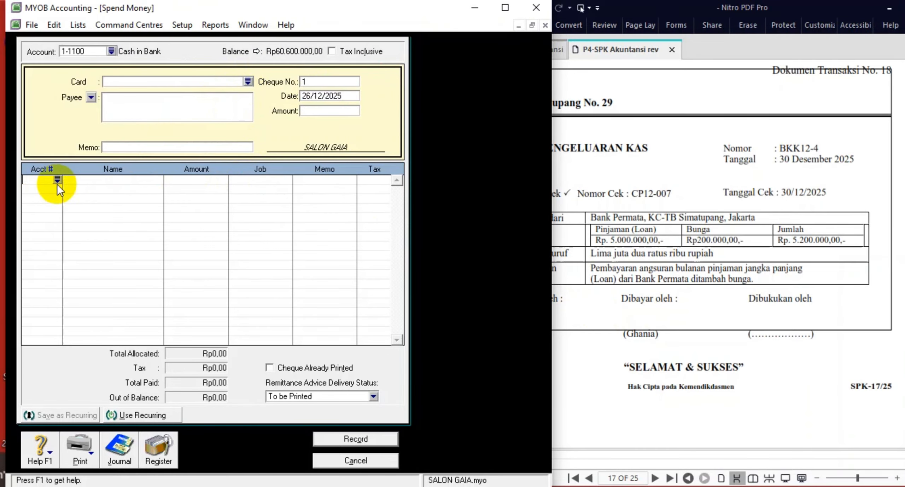
left_click(321, 82)
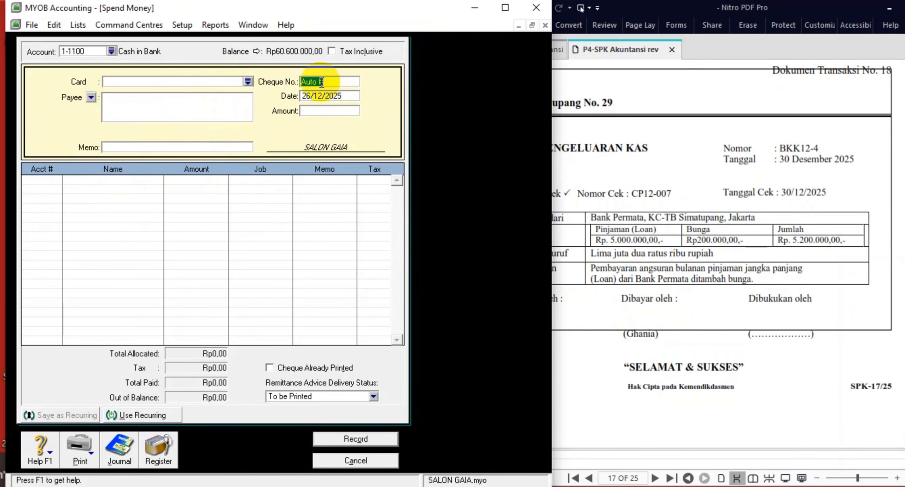
type("BKK12-4")
key("Tab")
type("30/12/2025")
key("Tab")
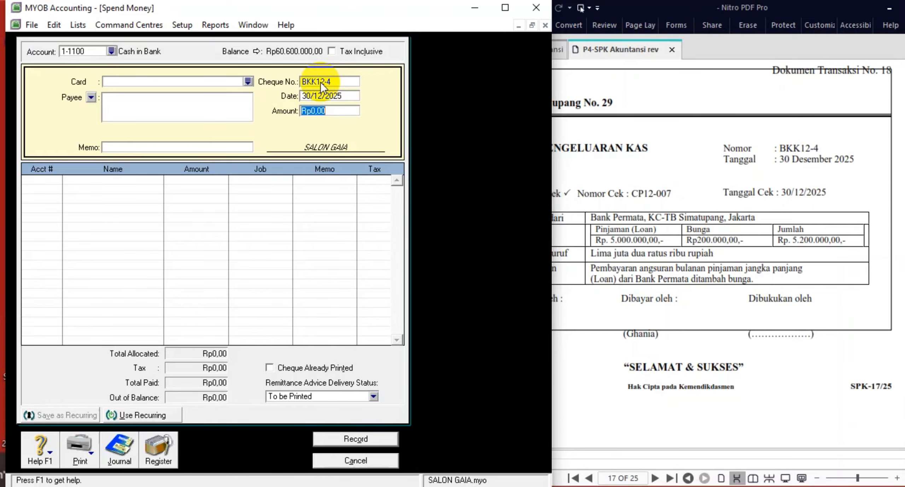
type("5.200.00")
type("0")
key("Tab")
Allocate 5.000.000 of the payment to account 2-2100 Bank Permata Loan on the first line.
left_click(45, 190)
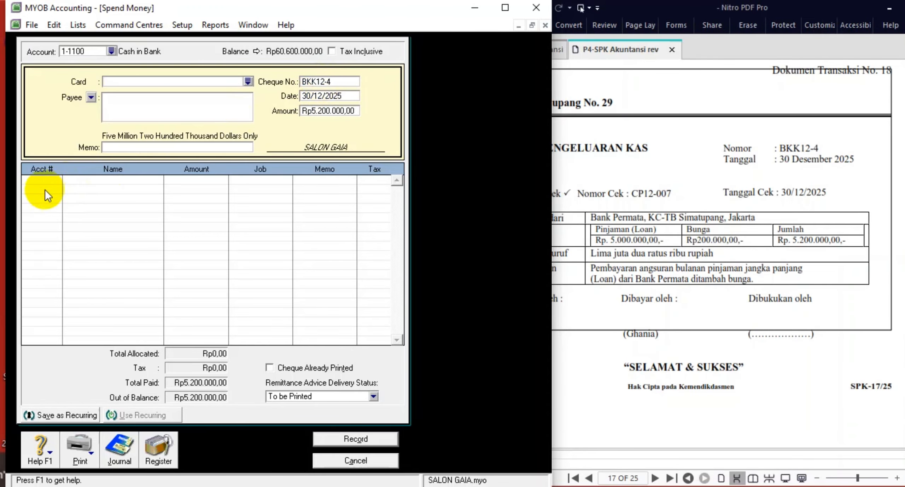
left_click(57, 180)
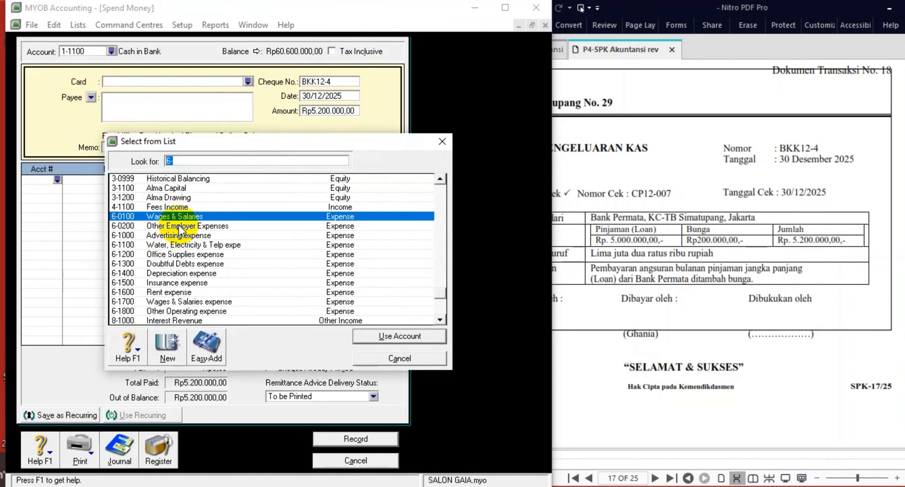
scroll(180, 219, "up", 1)
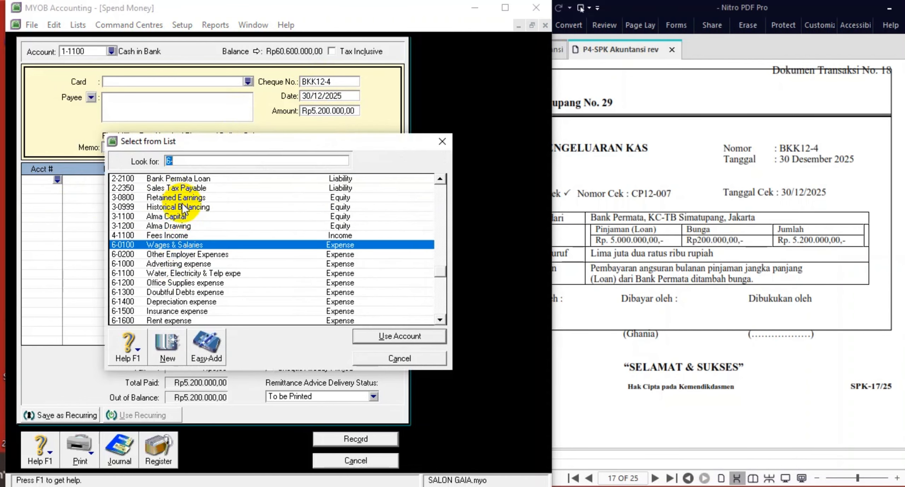
double_click(191, 180)
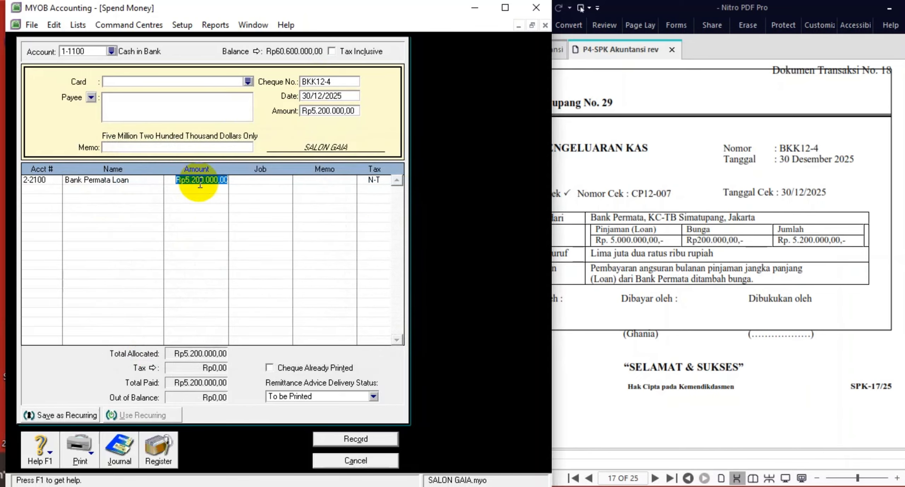
type("5.000.")
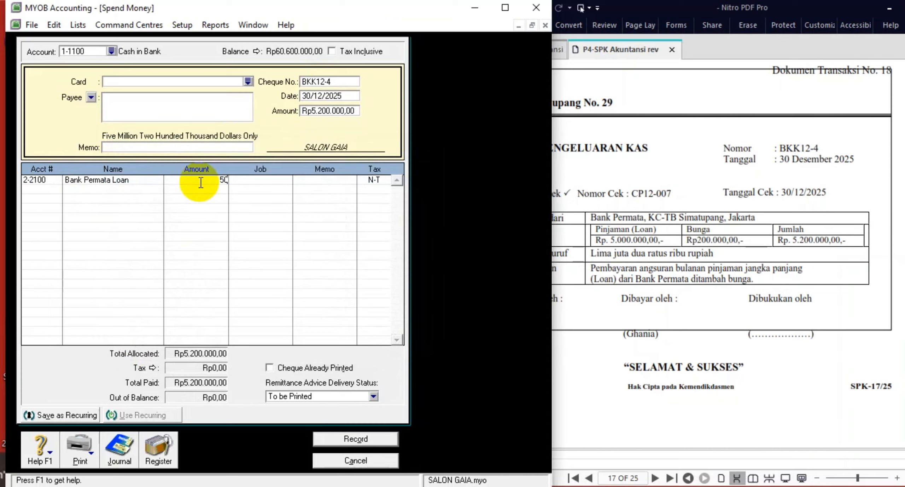
type("00000")
key("Tab")
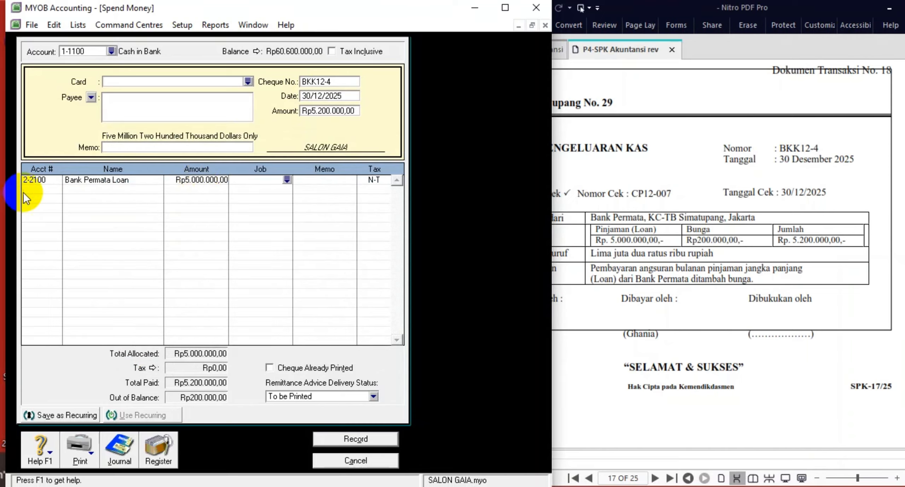
Allocate the remaining 200.000 of the payment to account 9-1100 Interest Expense on the second line.
left_click(41, 189)
left_click(56, 188)
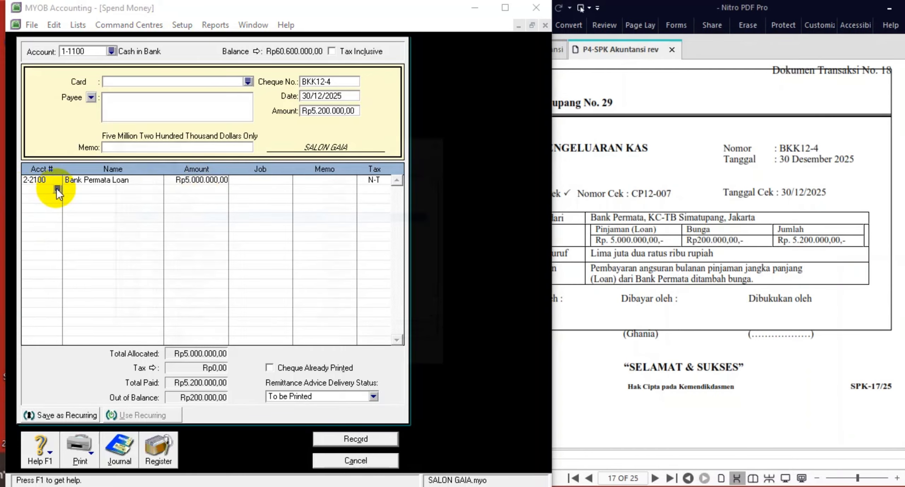
scroll(203, 263, "down", 1)
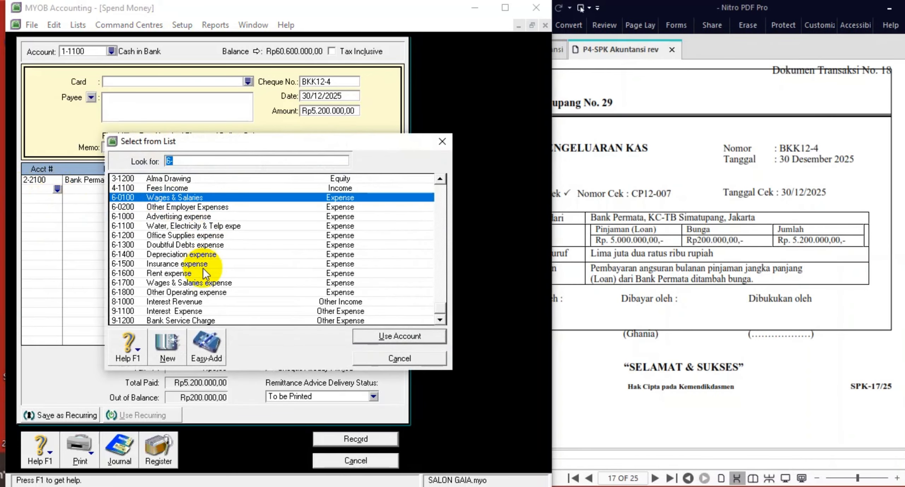
left_click(191, 311)
double_click(191, 311)
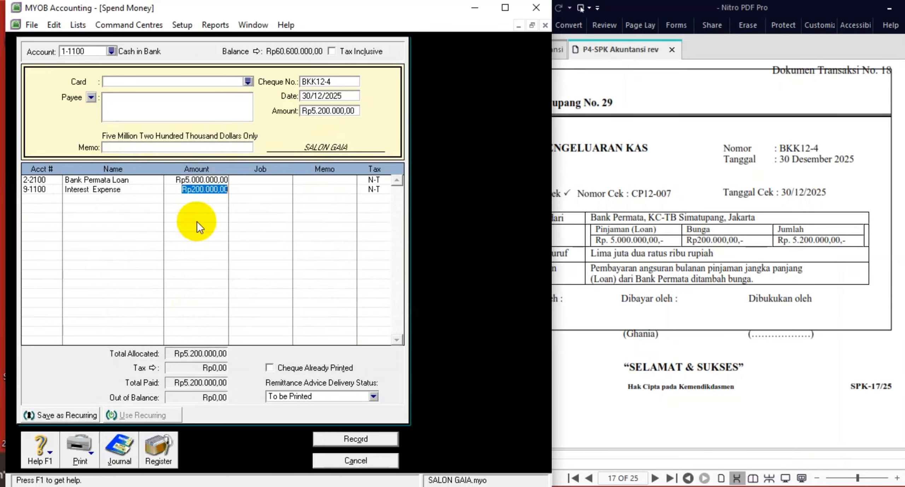
key("Tab")
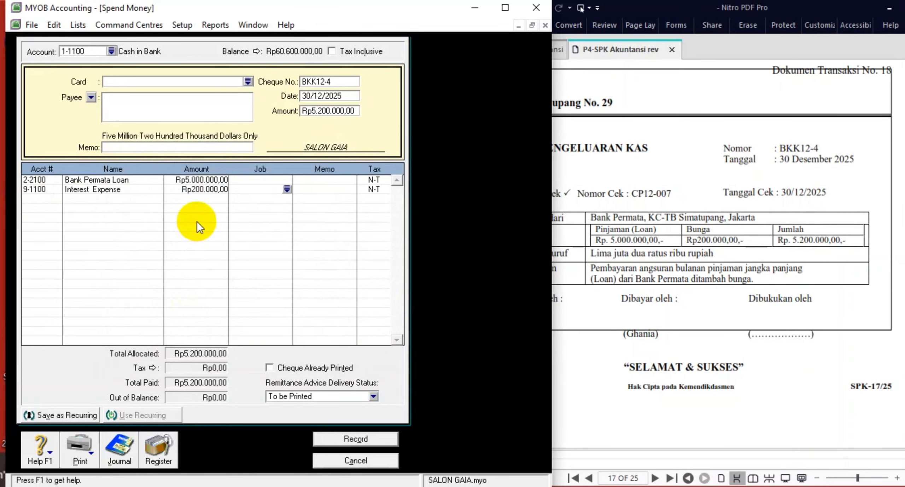
Review the payment's transaction recap, enter the memo ANGSURAN BANK PERMATA and record the payment.
key("ctrl+r")
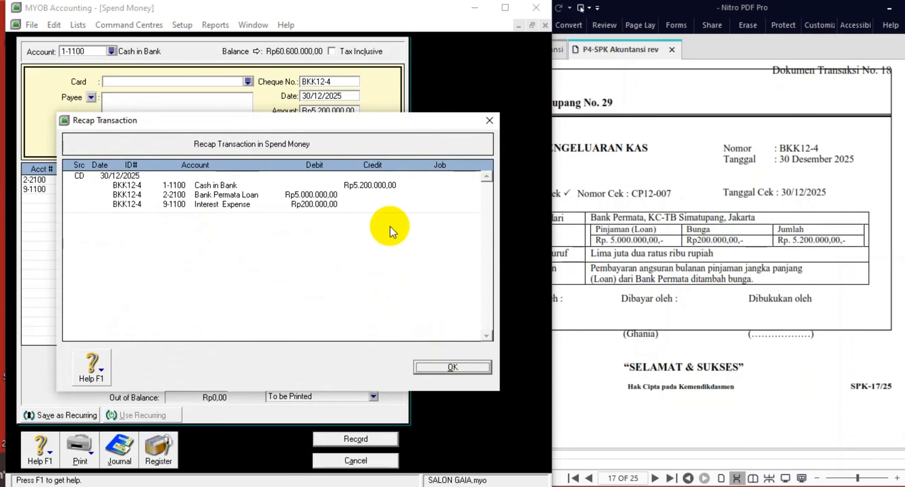
left_click(444, 365)
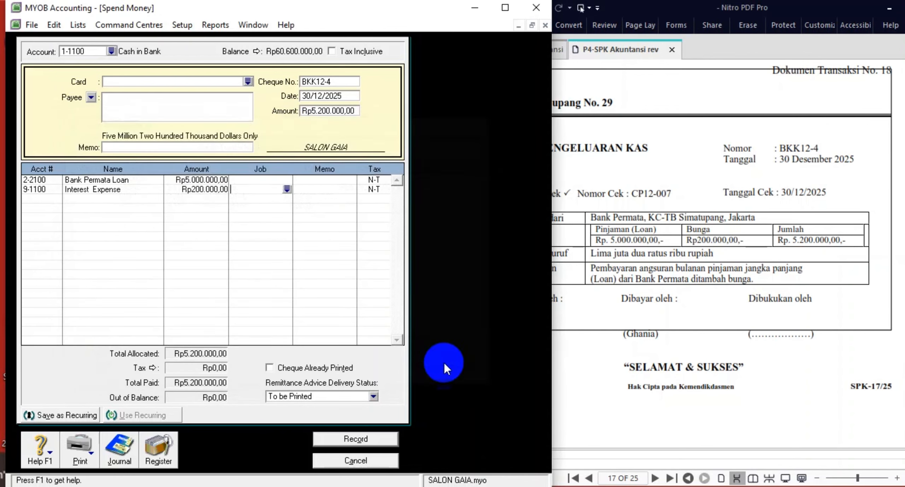
left_click(132, 150)
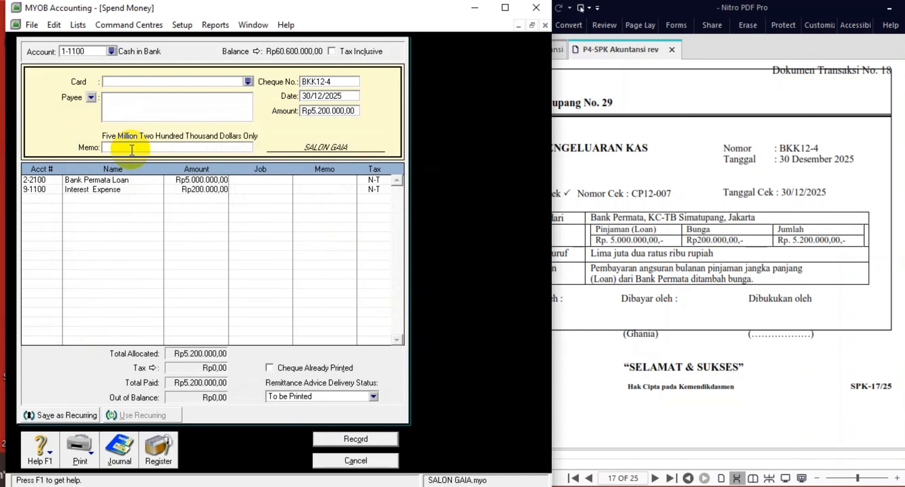
type("ANGSURAN BANK PERMATA")
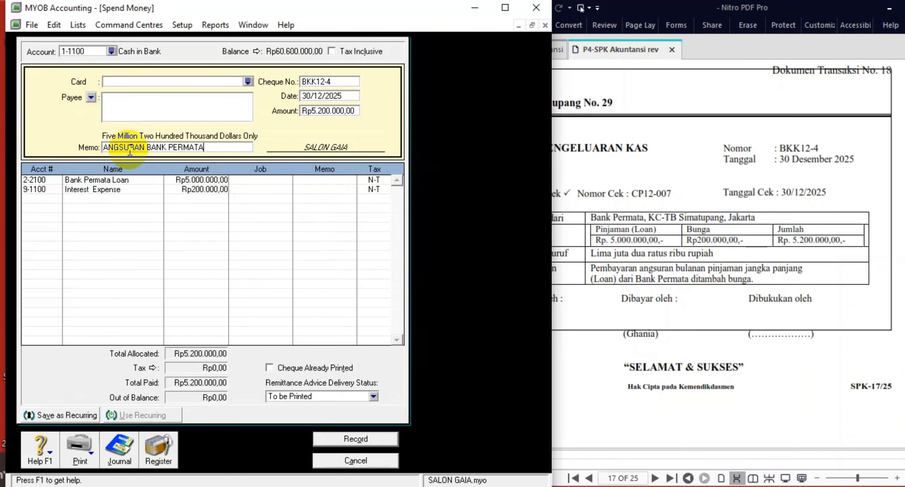
left_click(322, 438)
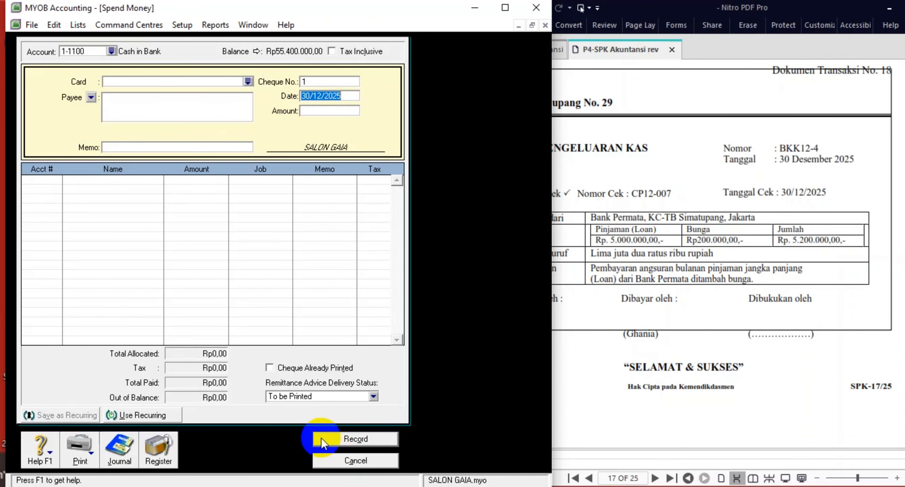
Close the Spend Money form and review all December 2025 entries in the Transaction Journal.
left_click(718, 320)
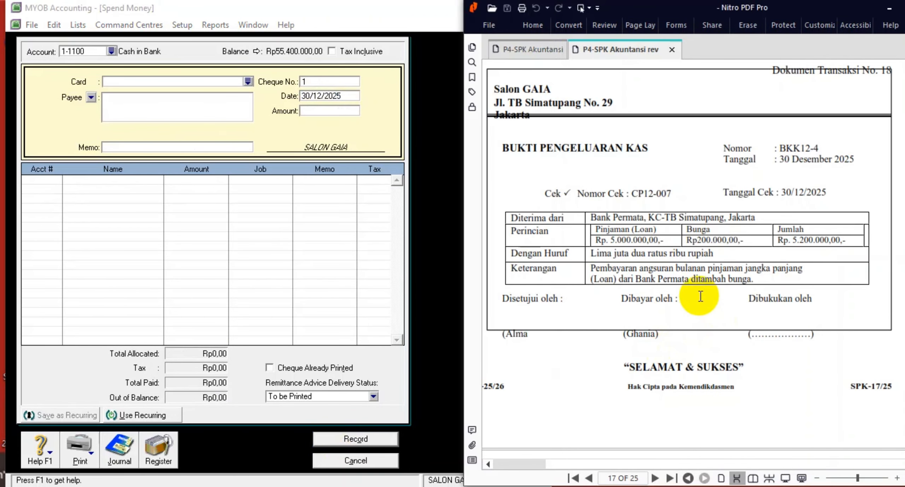
scroll(701, 296, "down", 2)
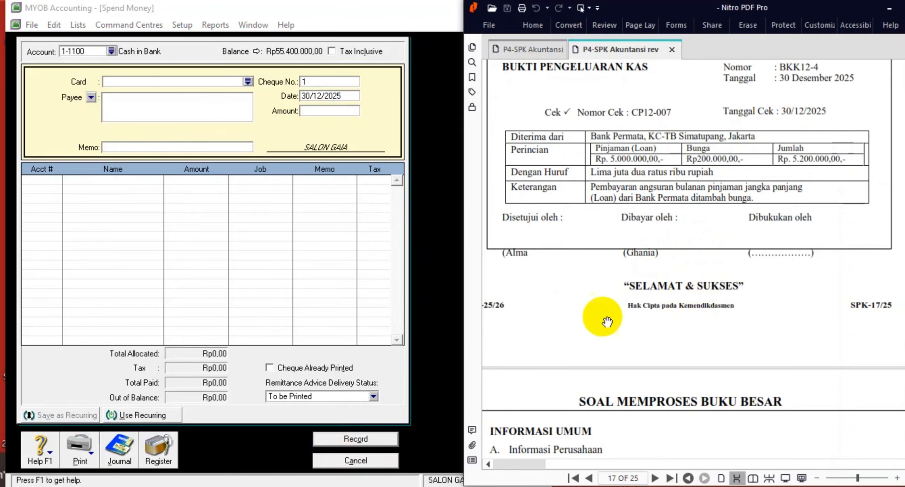
left_click(371, 462)
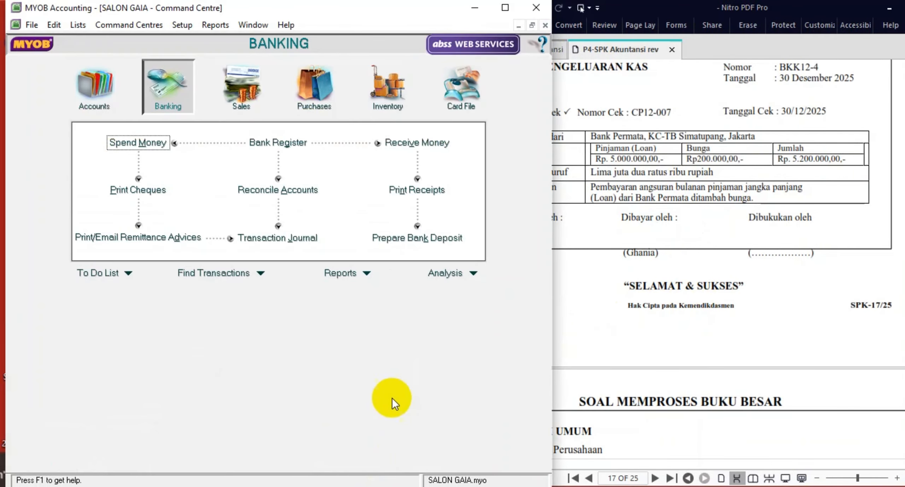
left_click(285, 240)
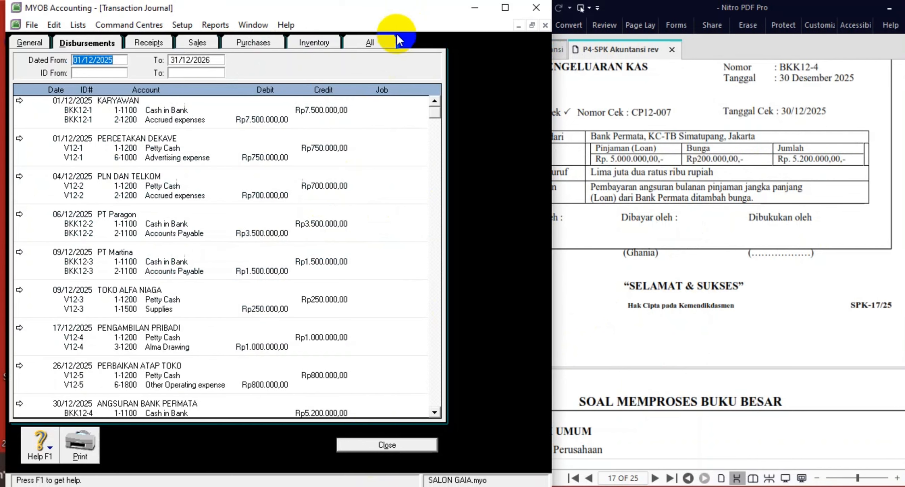
left_click(371, 42)
scroll(271, 187, "down", 15)
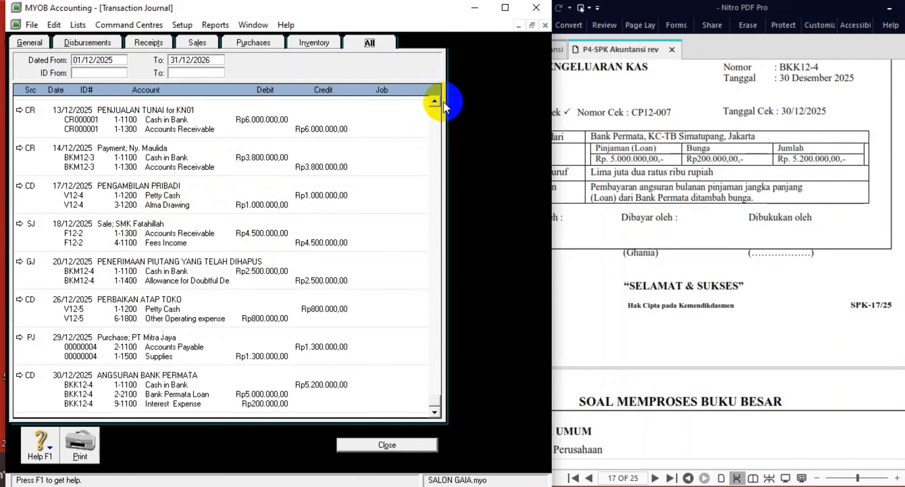
left_click(434, 101)
left_click(434, 101)
left_click(434, 101)
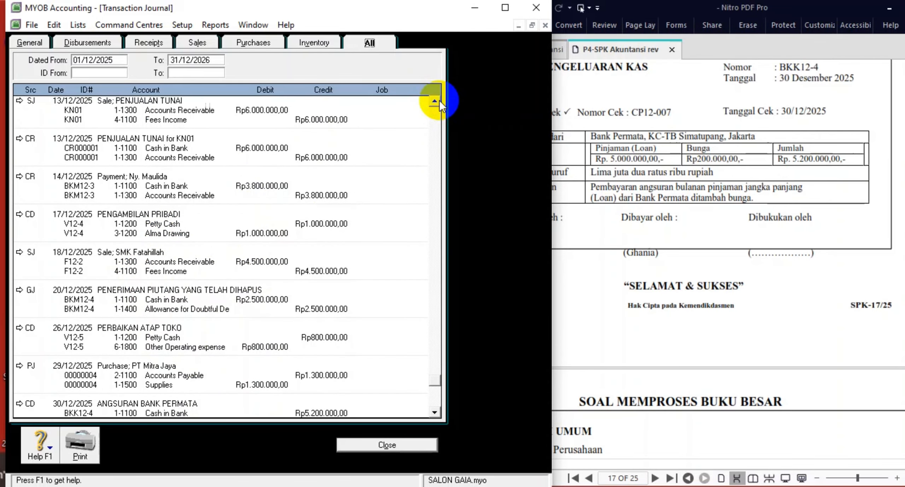
left_click(435, 101)
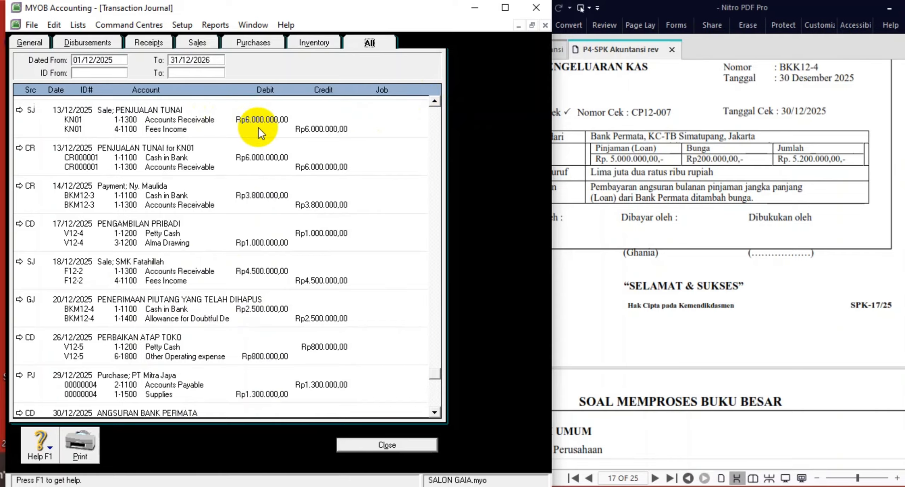
Find memorial voucher BM-01 on page 25 of the PDF.
left_click(663, 381)
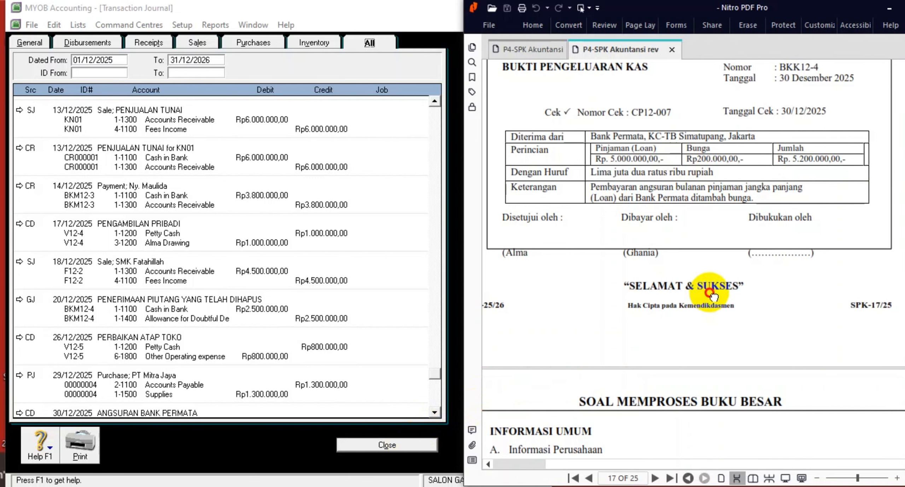
scroll(714, 297, "down", 12)
scroll(714, 298, "down", 6)
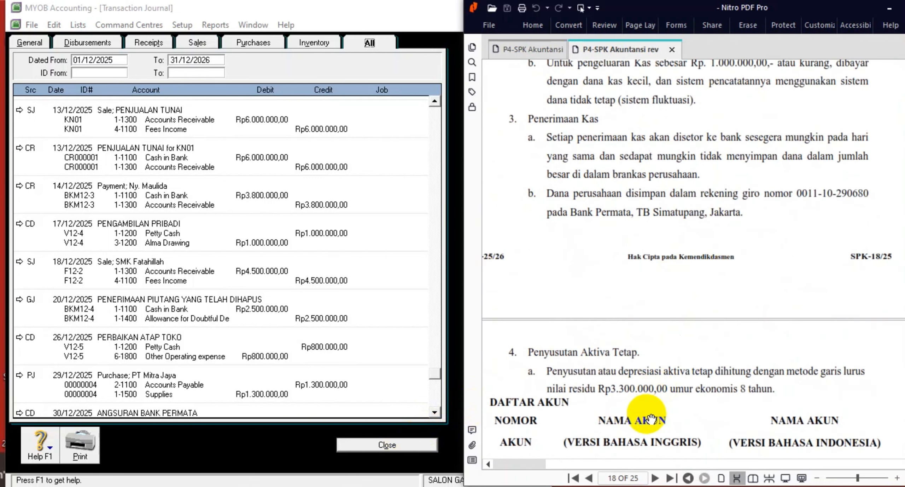
scroll(586, 299, "down", 3)
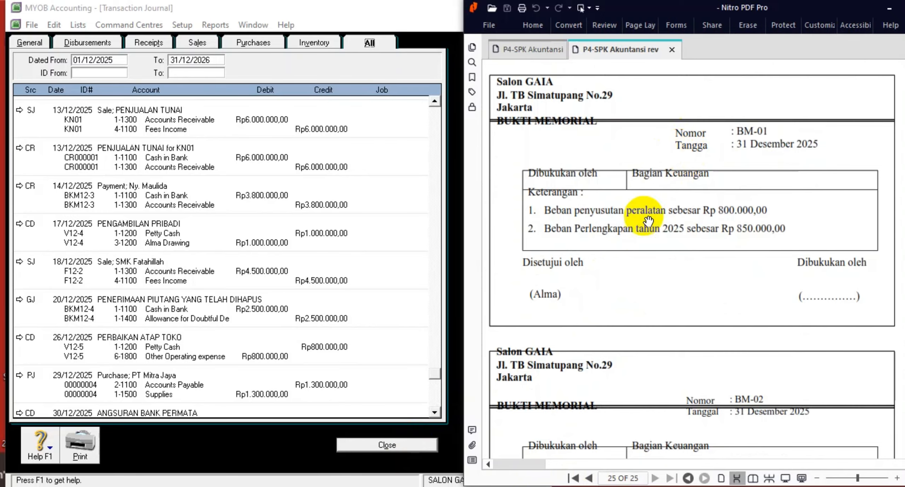
left_click(650, 257)
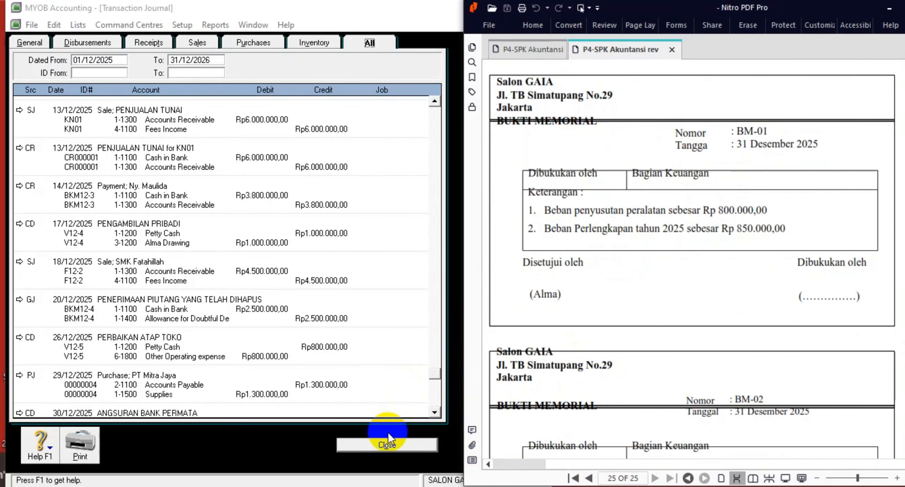
Close the Transaction Journal and start a general journal entry numbered BM-01 from MYOB's Accounts centre.
left_click(388, 444)
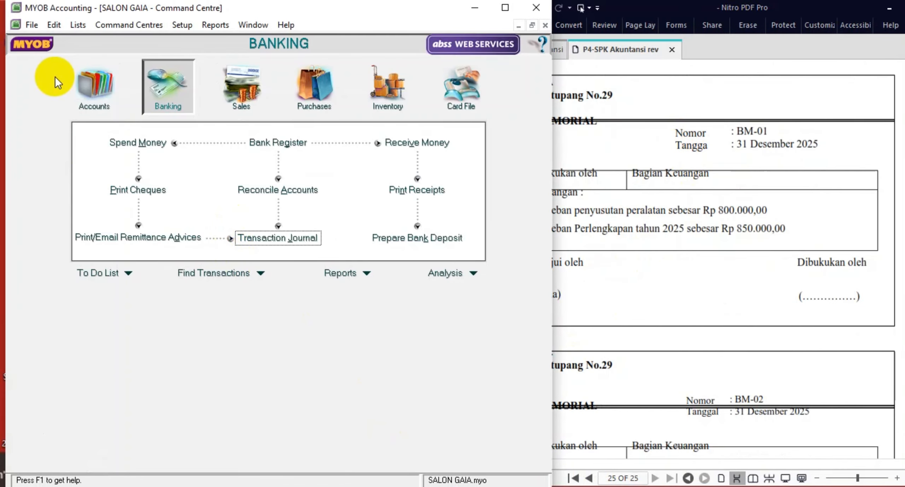
left_click(92, 82)
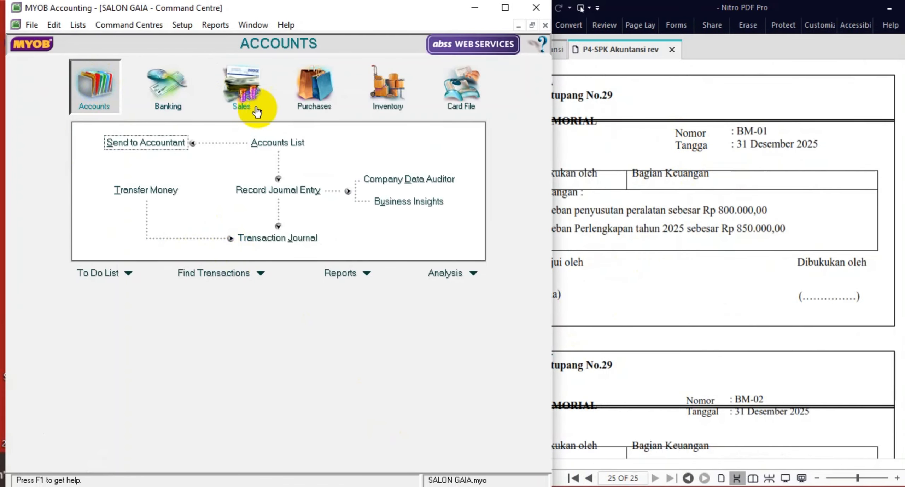
left_click(284, 191)
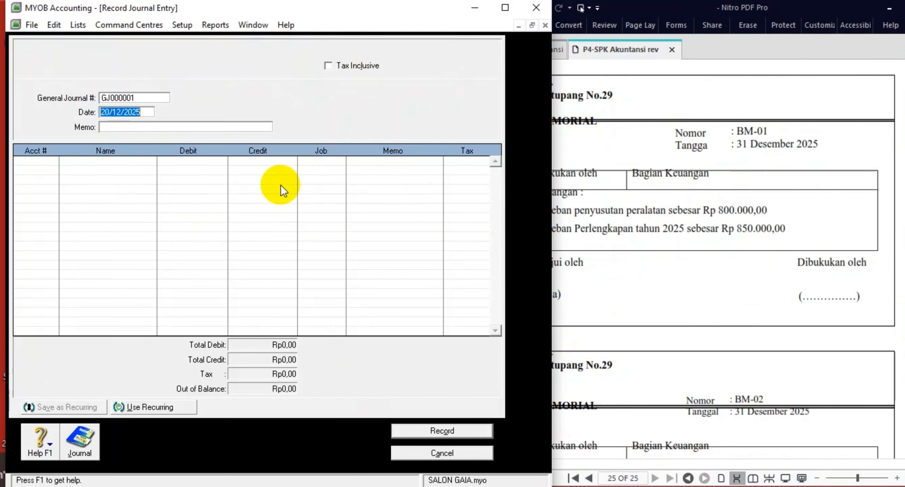
left_click(134, 96)
type("BM")
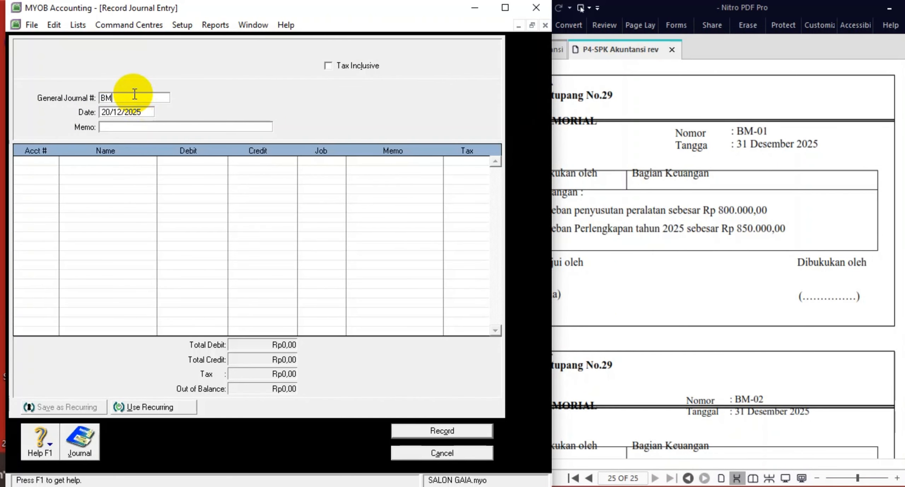
type("-01")
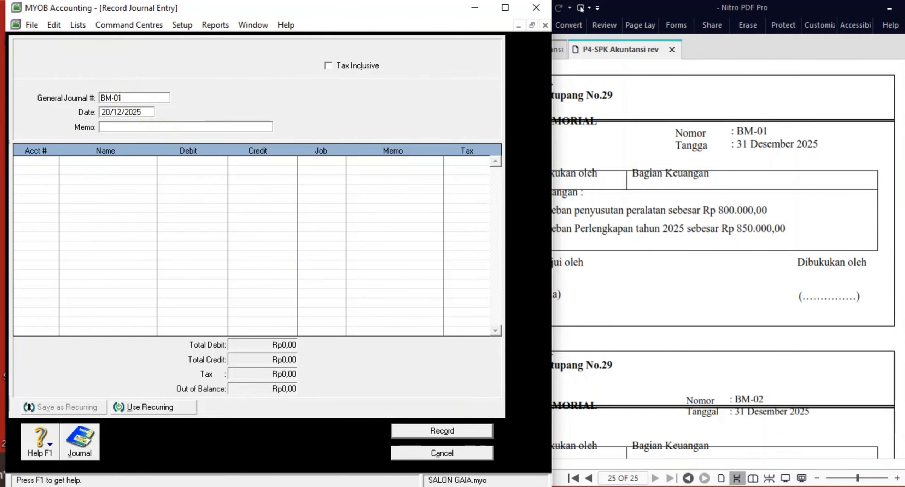
Show memorial voucher BM-01 in the other open PDF, P4-SPK Akuntansi.
left_click(541, 52)
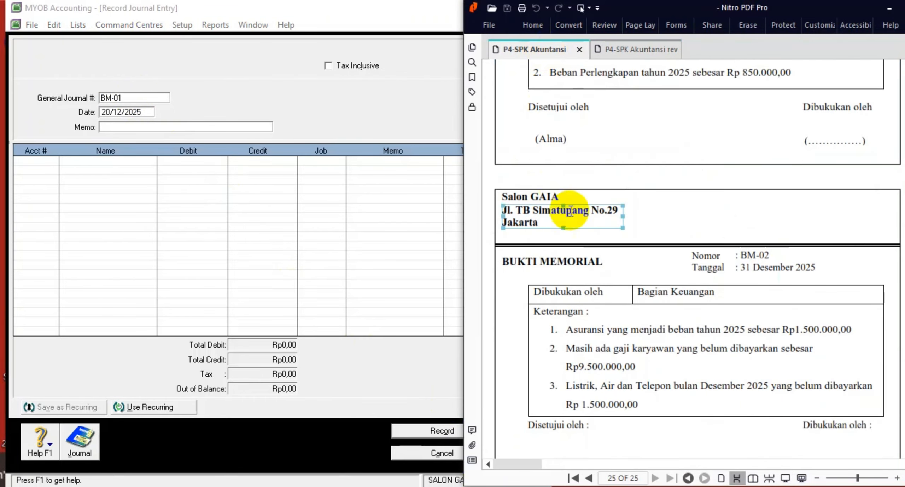
left_click(627, 255)
scroll(707, 222, "up", 3)
left_click(710, 225)
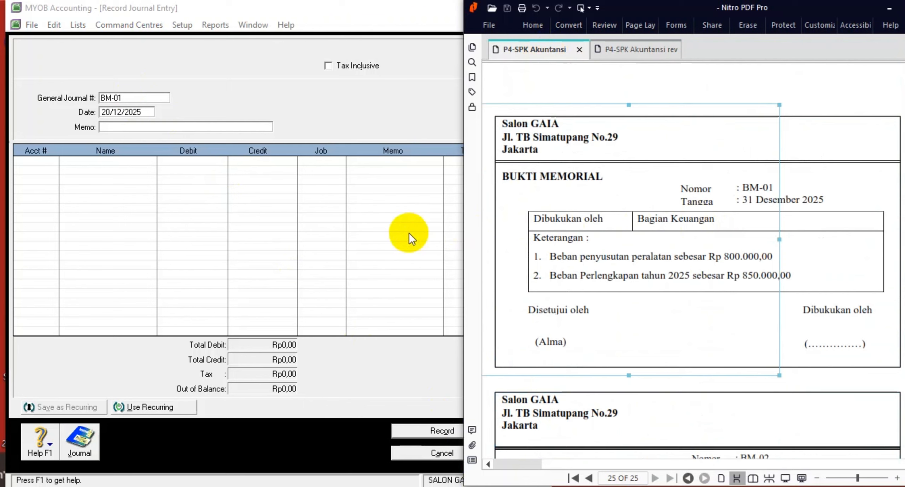
left_click(745, 20)
left_click_drag(749, 15, 751, 15)
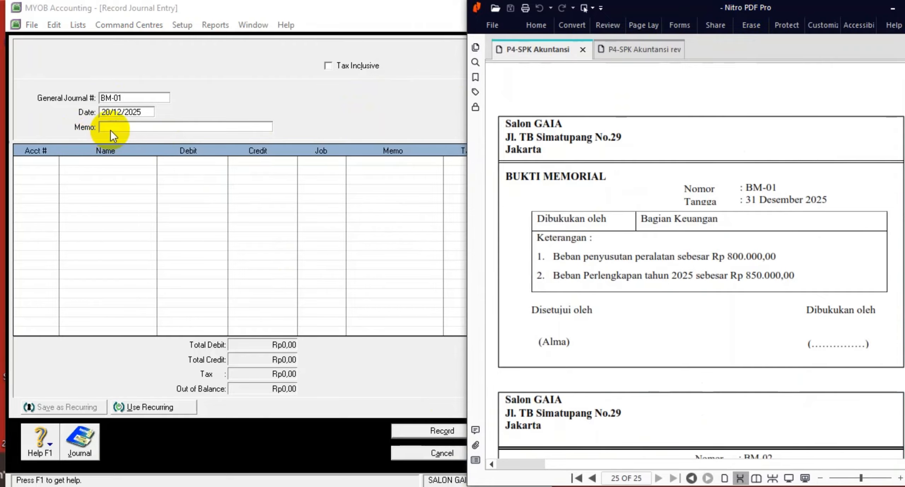
Set the journal entry's date to 31/12/2025 and its memo to PENYUSUTAN PERALATAN.
left_click(118, 113)
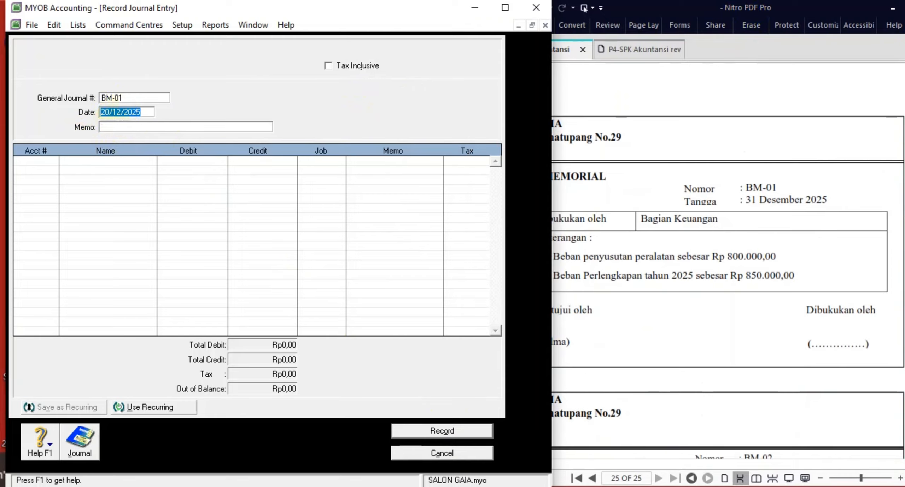
type("31/12")
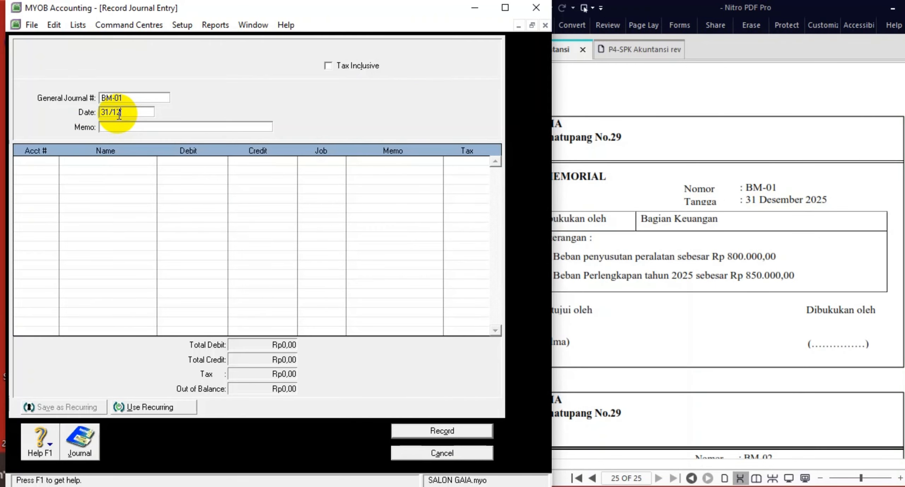
type("/2025")
left_click(136, 128)
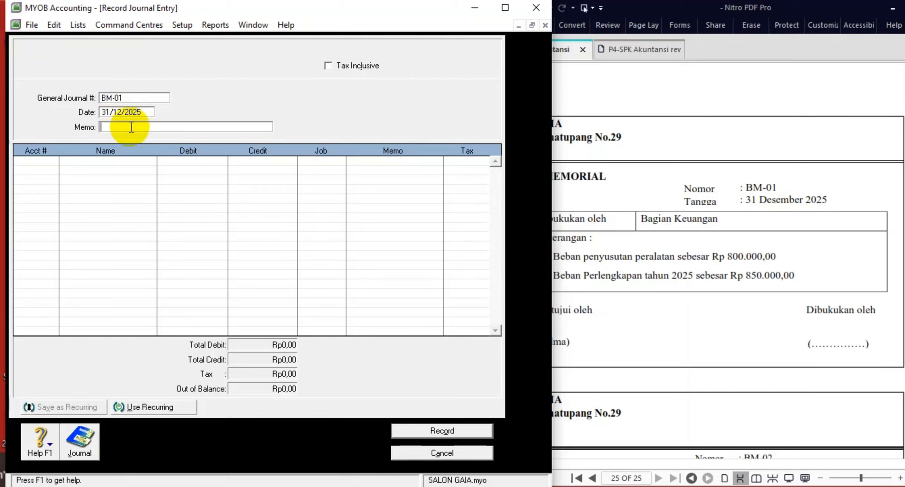
type("PEN")
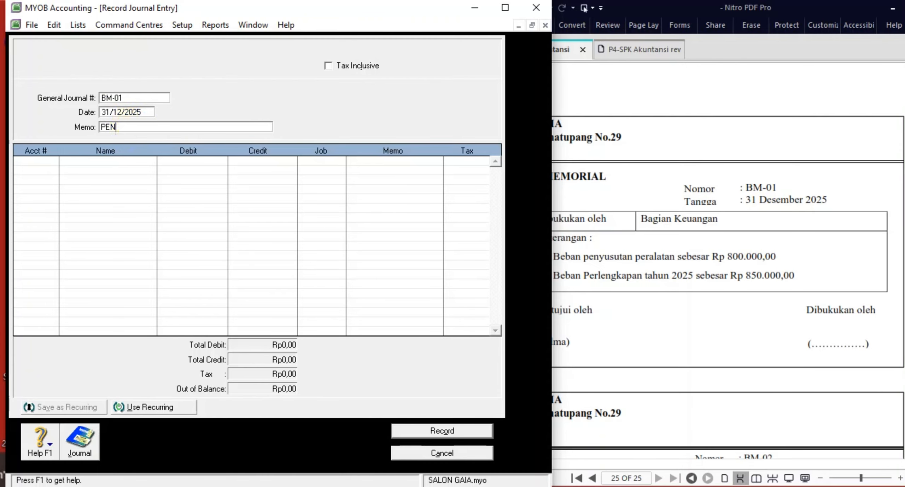
type("YUSUTAN")
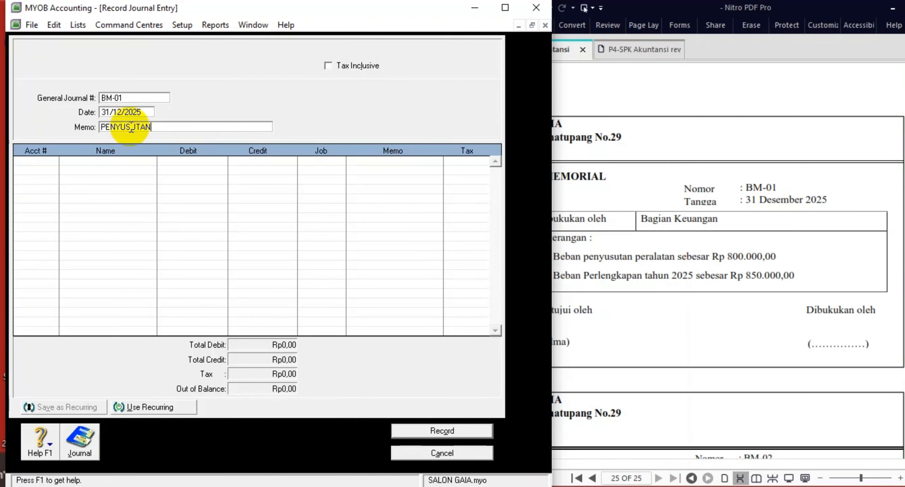
type(" PERALATAN")
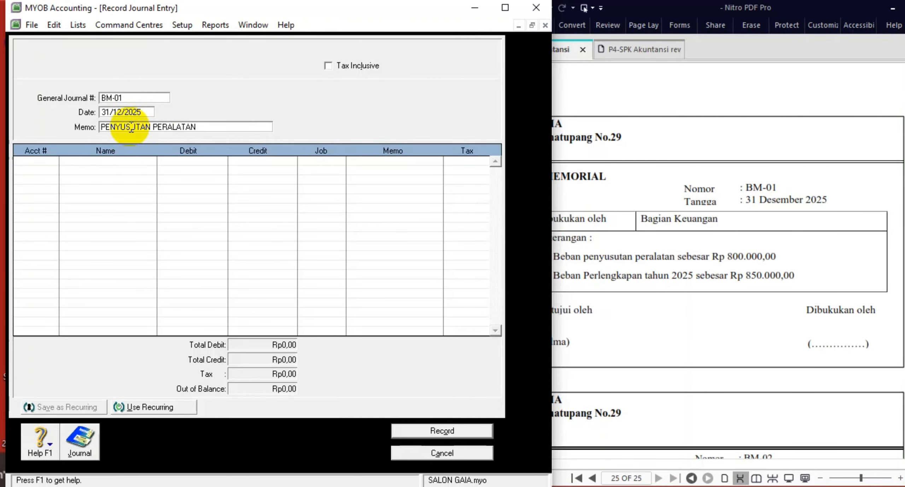
Add a debit line of Rp800.000,00 to account 6-1400 Depreciation expense in journal entry BM-01.
left_click(47, 163)
left_click(51, 161)
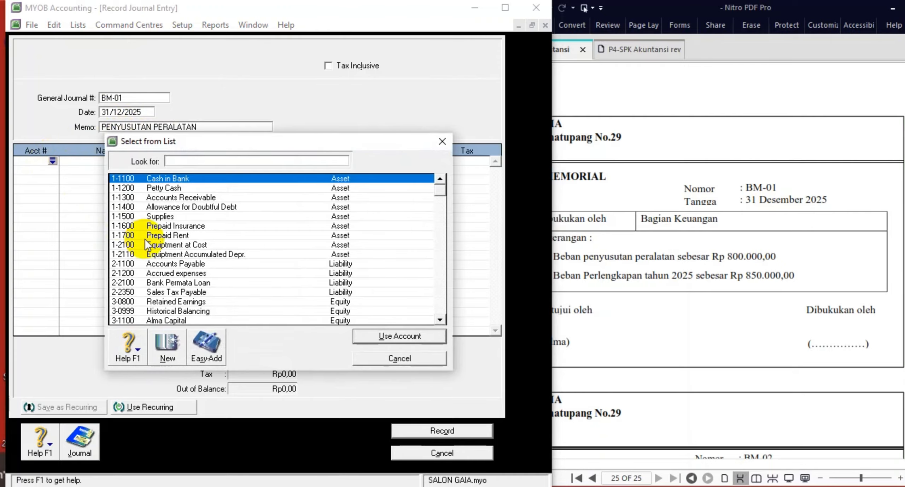
scroll(184, 297, "down", 5)
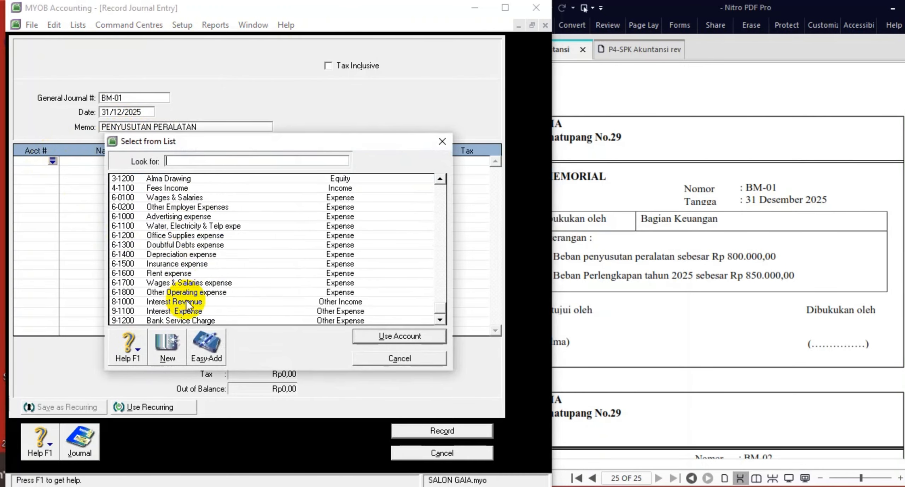
double_click(192, 254)
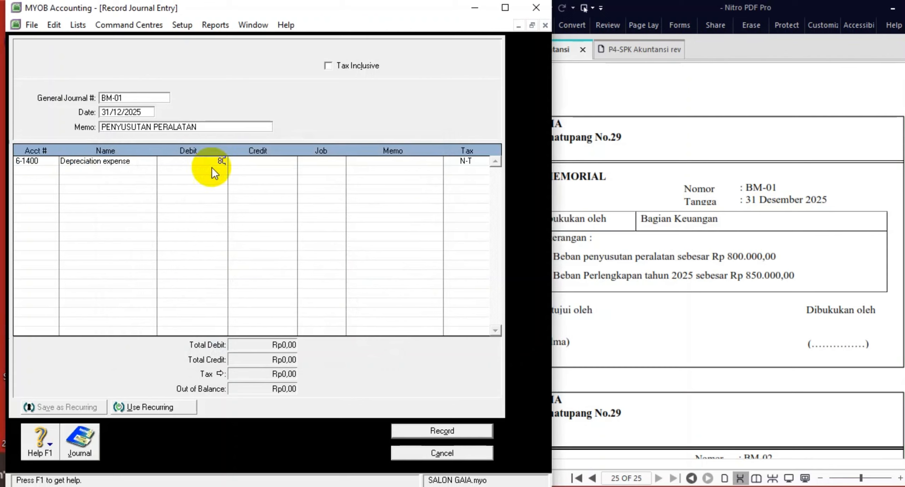
type("800.000")
key("Tab")
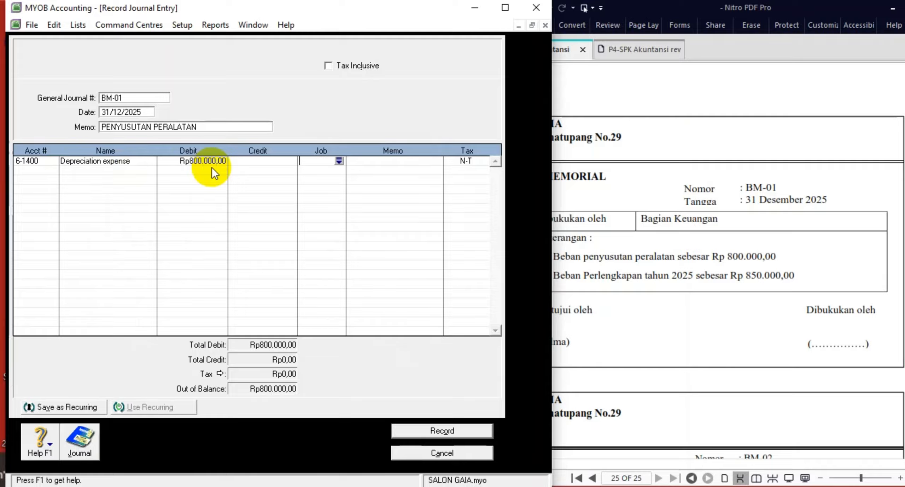
Add a balancing credit line of Rp800.000,00 to account 1-2110 Equiptment Accumulated Depr.
left_click(37, 171)
left_click(51, 169)
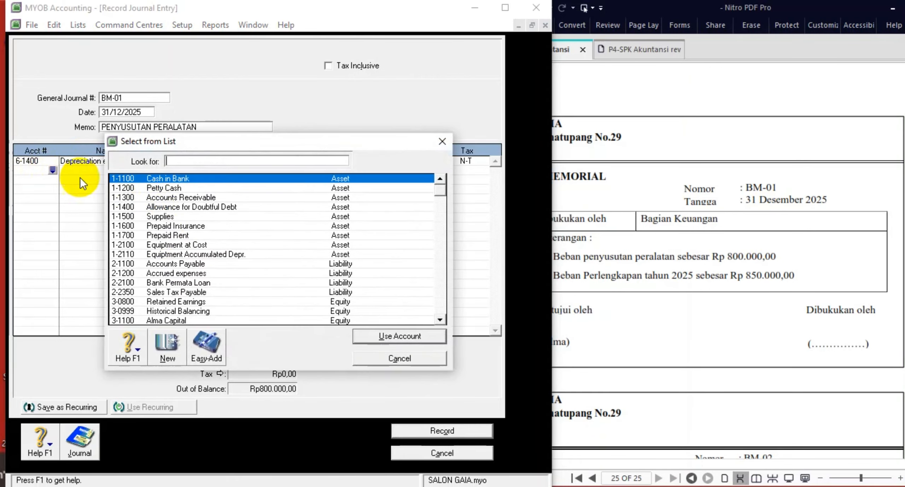
double_click(225, 253)
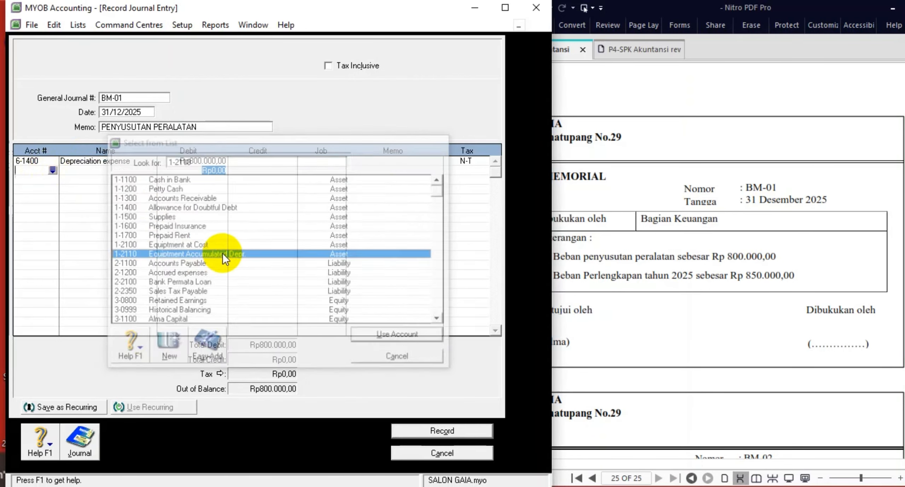
key("Tab")
key("Tab")
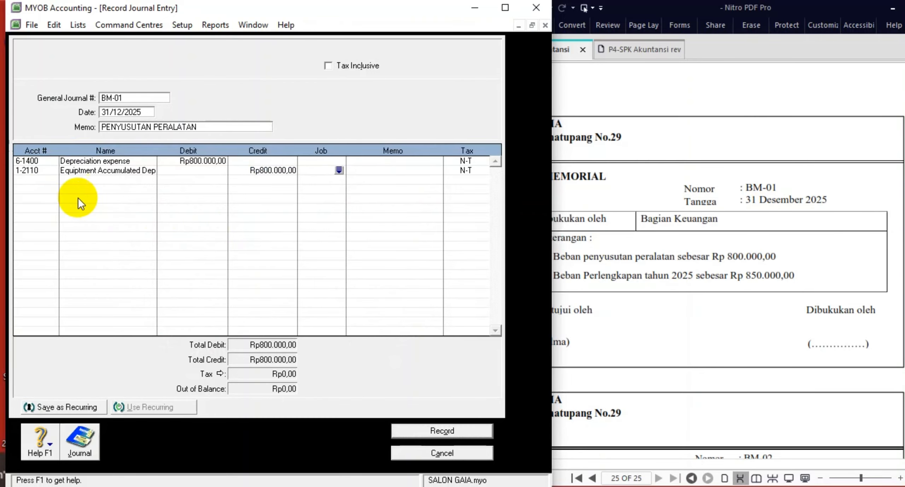
Add the voucher's second item as a debit of Rp850.000,00 to account 6-1200 Office Supplies expense.
left_click(655, 252)
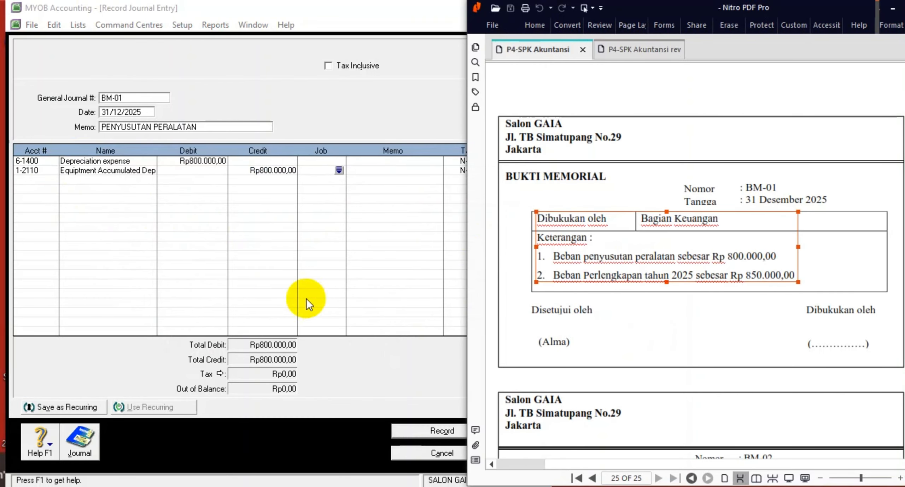
left_click(681, 181)
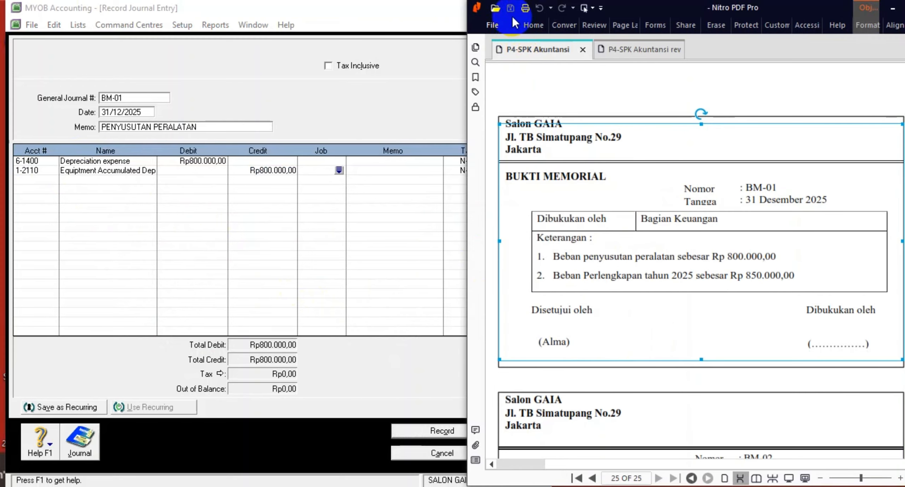
left_click(29, 180)
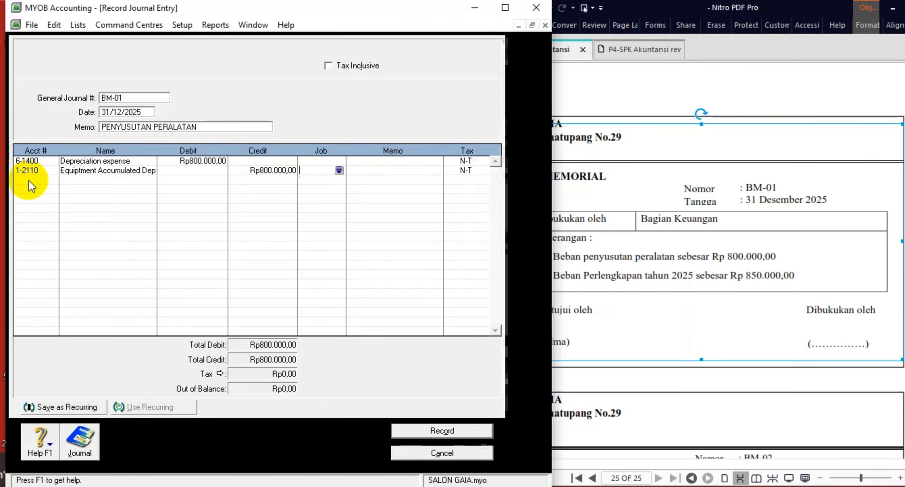
left_click(51, 180)
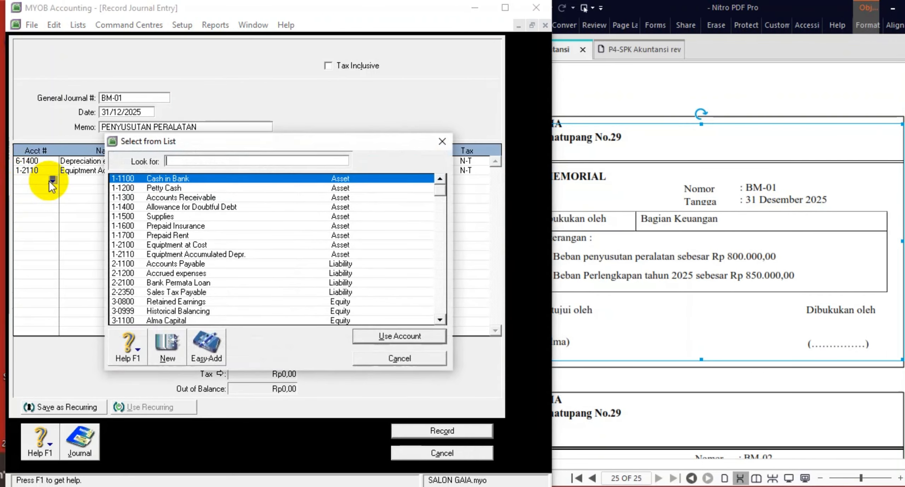
scroll(176, 279, "down", 6)
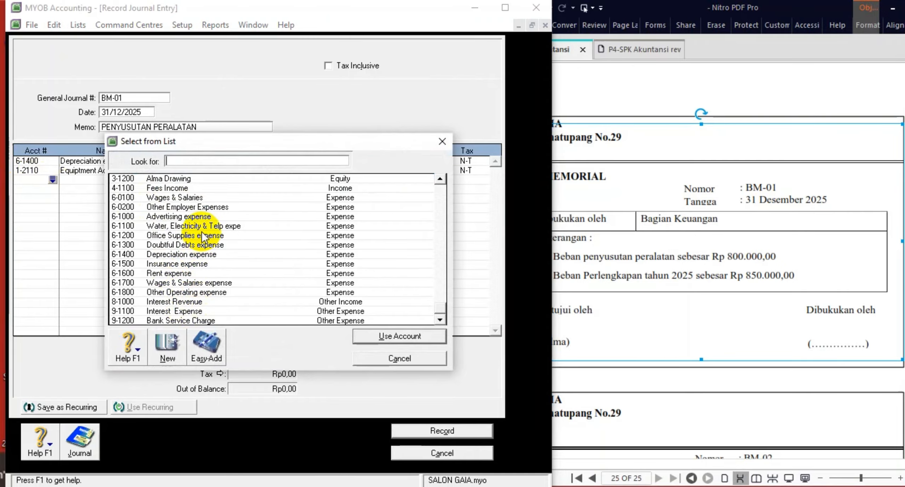
double_click(198, 236)
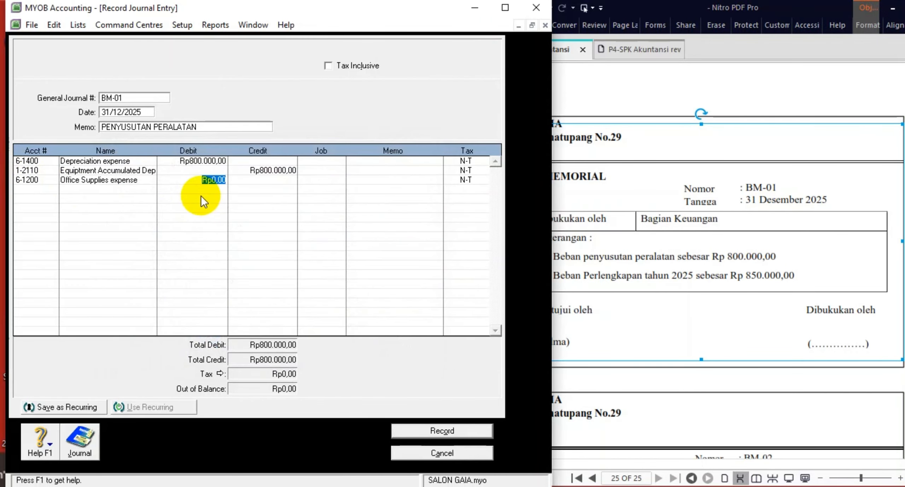
type("850.000")
key("Tab")
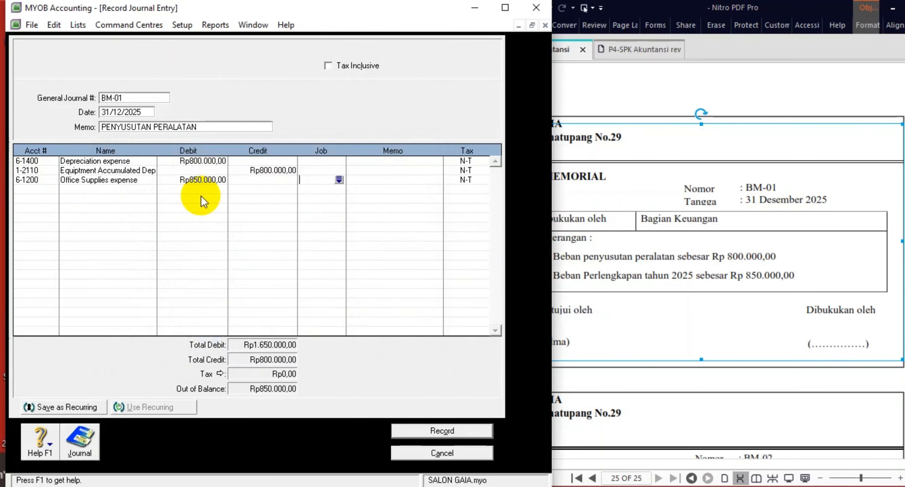
Add a balancing credit line of Rp850.000,00 to account 1-1500 Supplies.
left_click(35, 192)
left_click(51, 190)
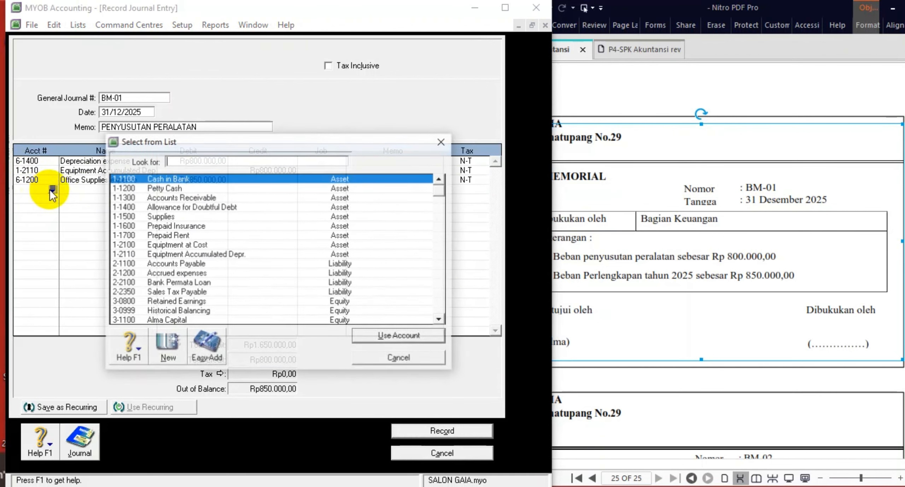
double_click(166, 216)
key("Tab")
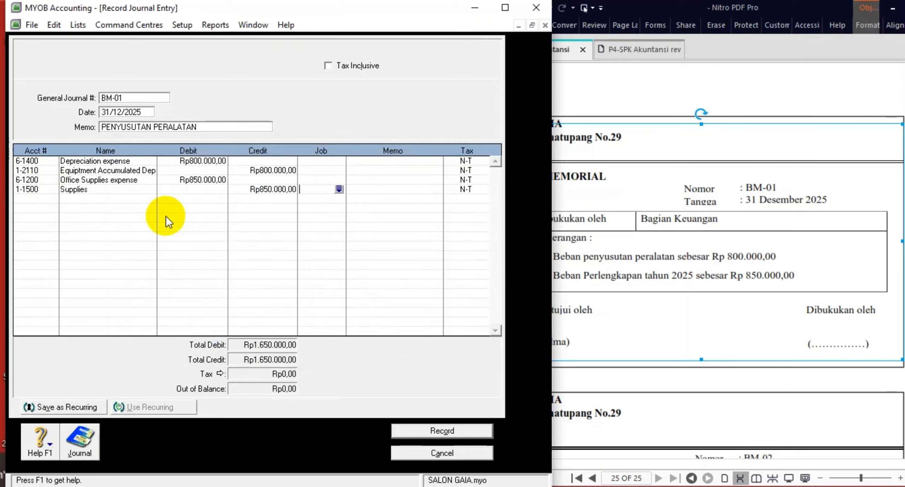
Check the completed entry against voucher BM-01 in the PDF and record the journal entry.
left_click(724, 96)
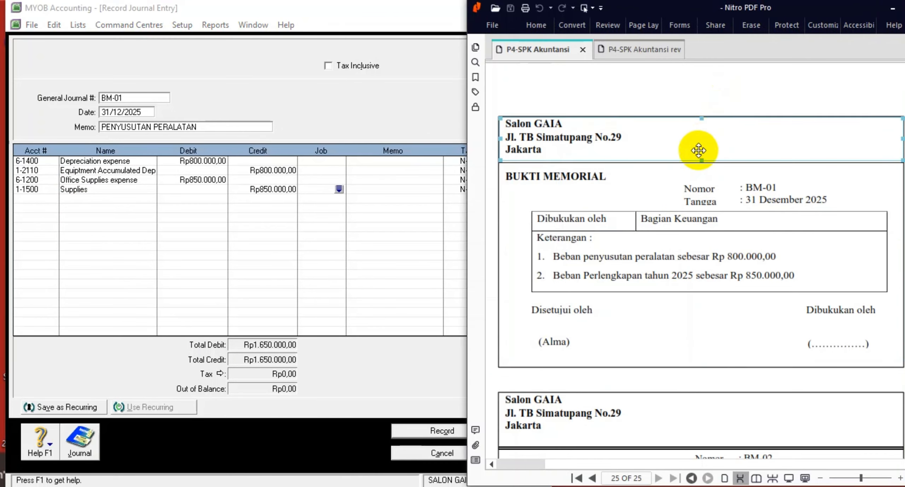
scroll(690, 165, "down", 3)
scroll(690, 165, "up", 1)
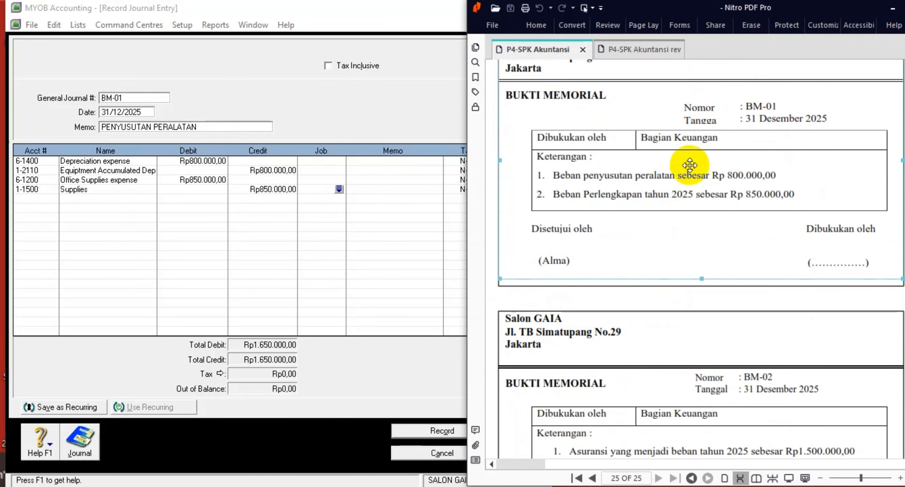
left_click(402, 357)
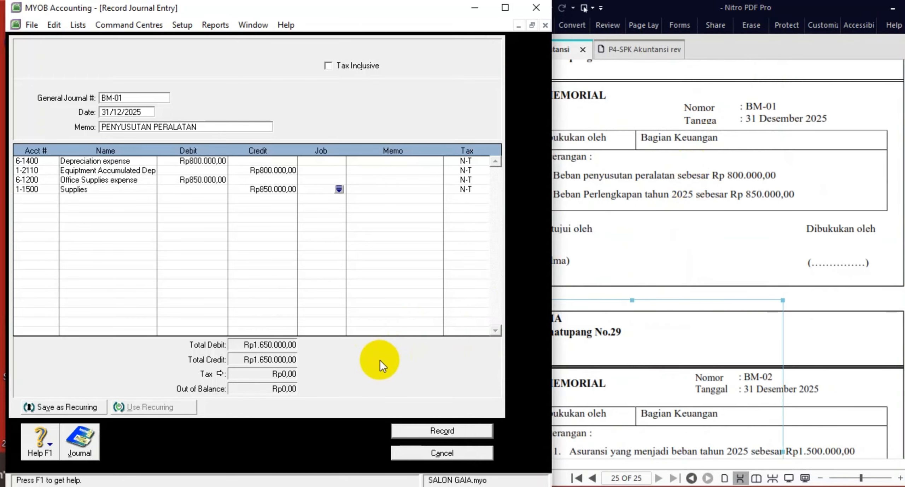
left_click(442, 432)
left_click(144, 112)
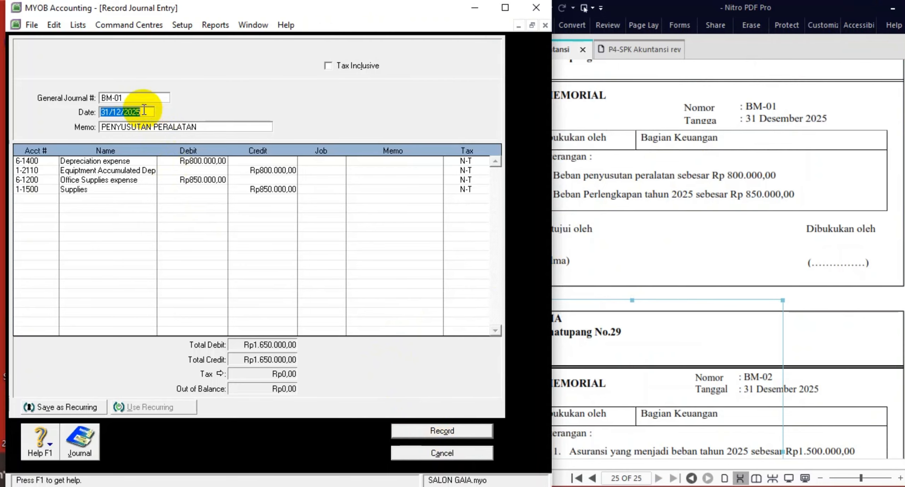
left_click(442, 432)
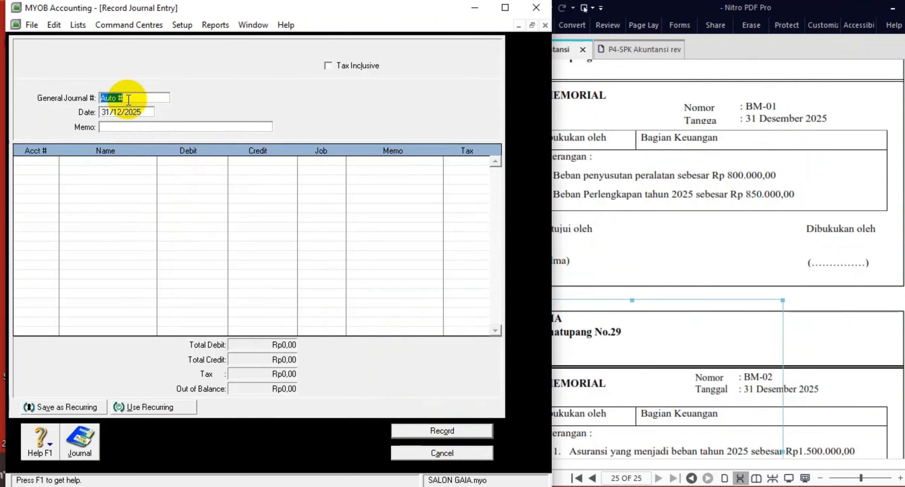
Number the new journal entry BM-02, show voucher BM-02 in the PDF, and set the entry's memo to PENYESUAIAN.
type("BM1")
left_click(721, 91)
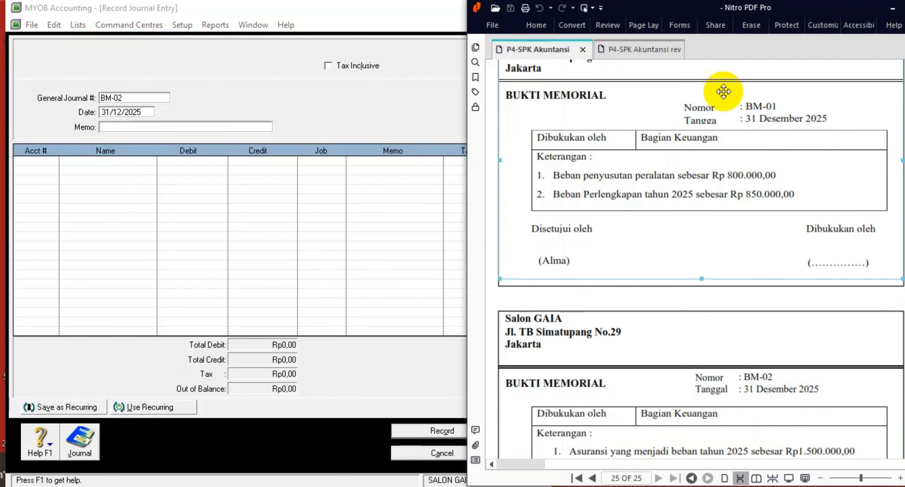
scroll(715, 230, "down", 5)
left_click(713, 230)
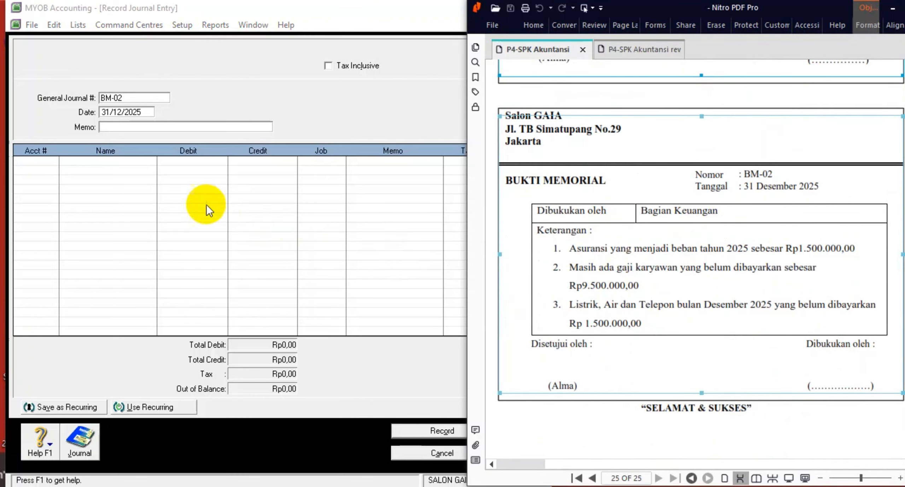
left_click(133, 129)
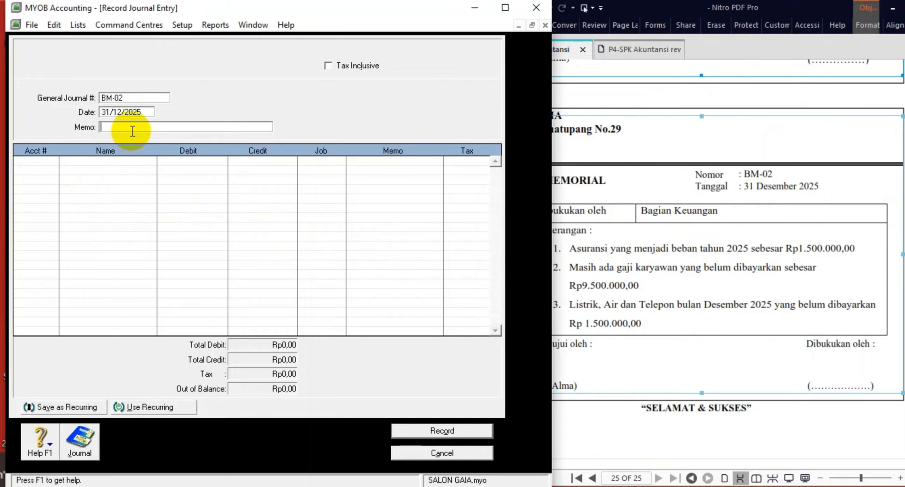
type("PENYESUAIAN")
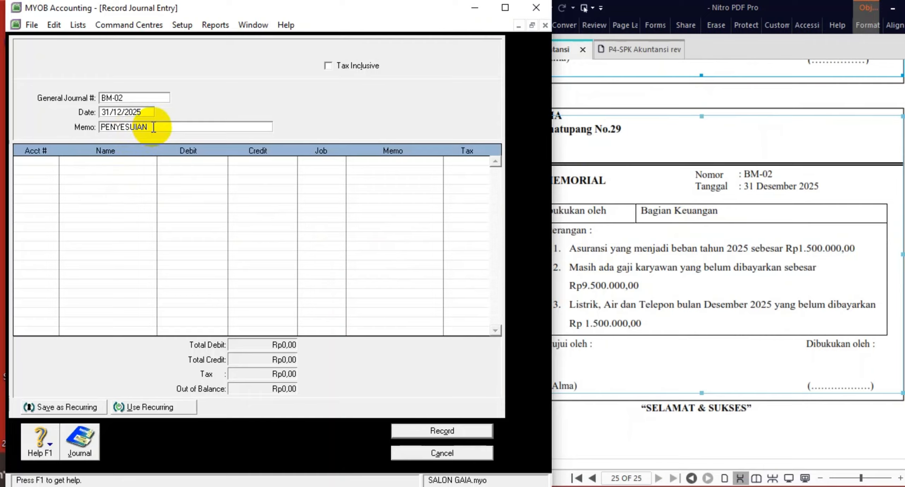
type("AIAN")
left_click(27, 161)
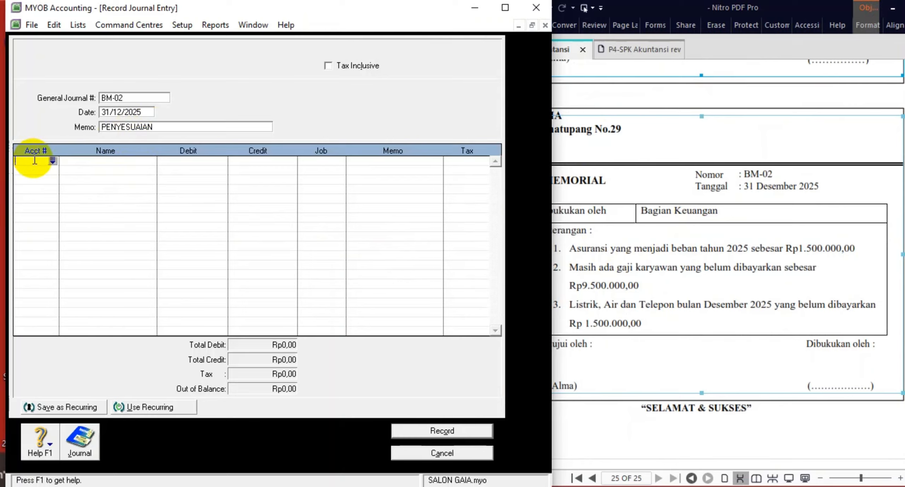
left_click(53, 161)
scroll(199, 279, "down", 5)
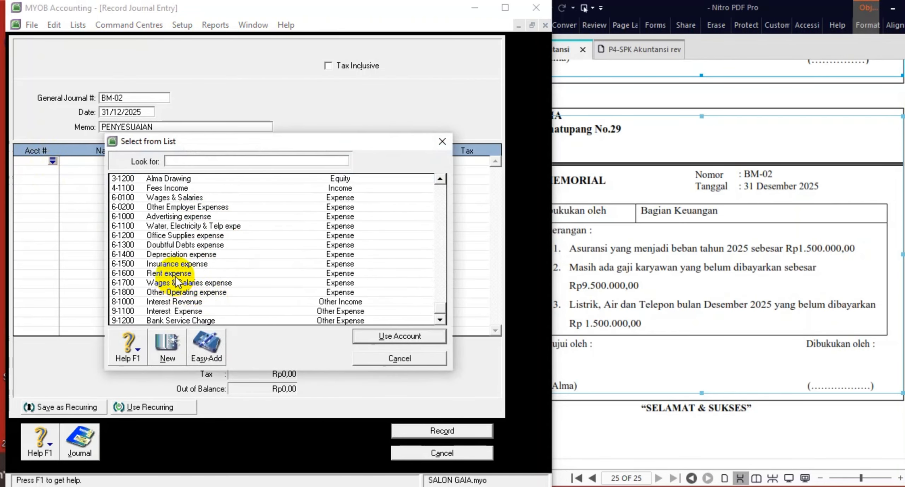
double_click(175, 273)
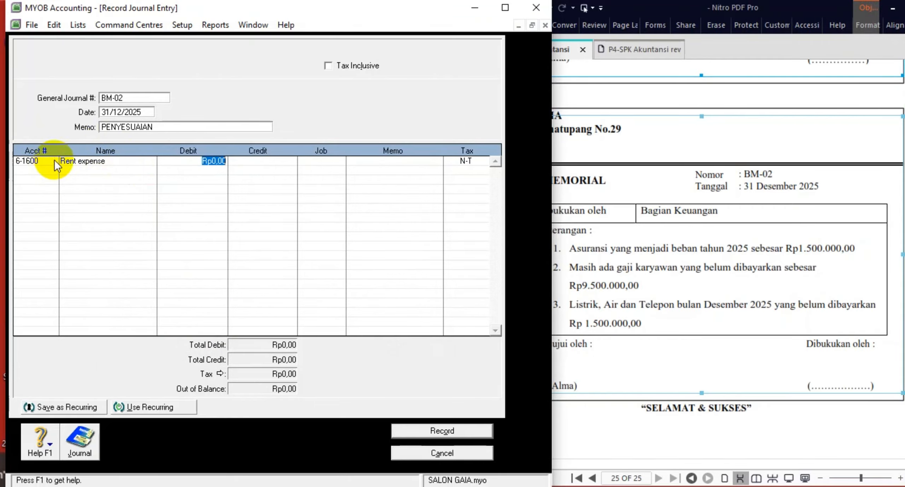
Set the first line's account to 6-1500 Insurance expense and debit it Rp1.500.000,00.
left_click(36, 162)
left_click(53, 161)
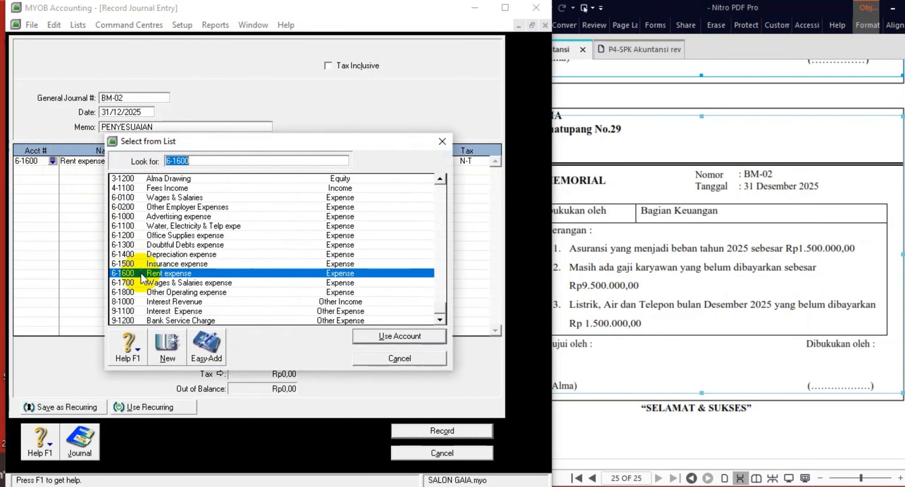
double_click(174, 267)
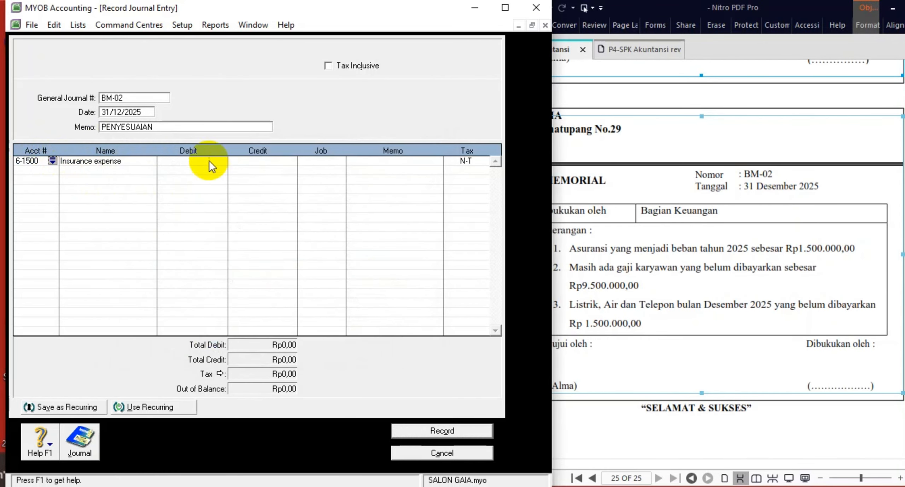
left_click(195, 160)
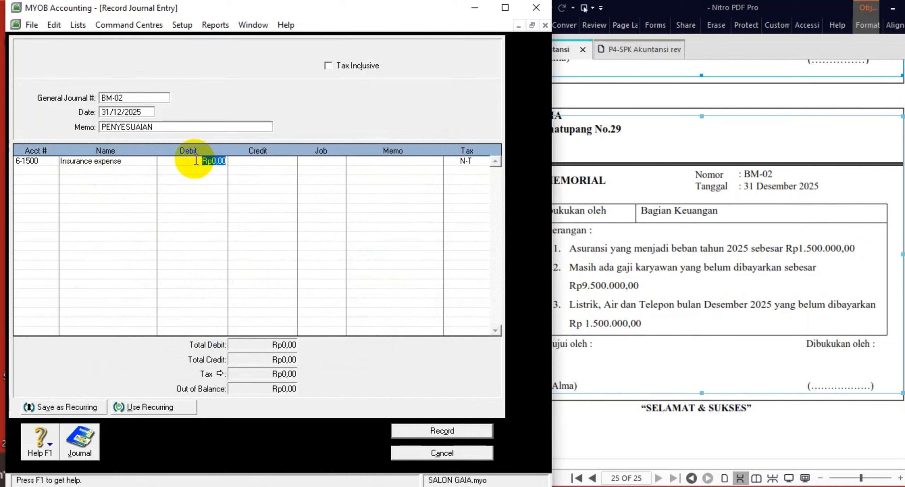
type("1.500.000")
key("Tab")
Add a balancing credit line of Rp1.500.000,00 to account 1-1600 Prepaid Insurance.
left_click(41, 171)
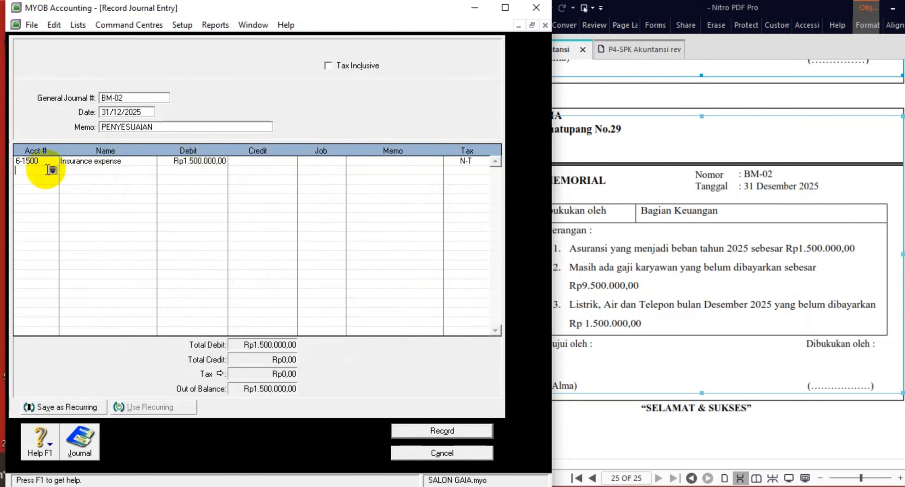
left_click(52, 170)
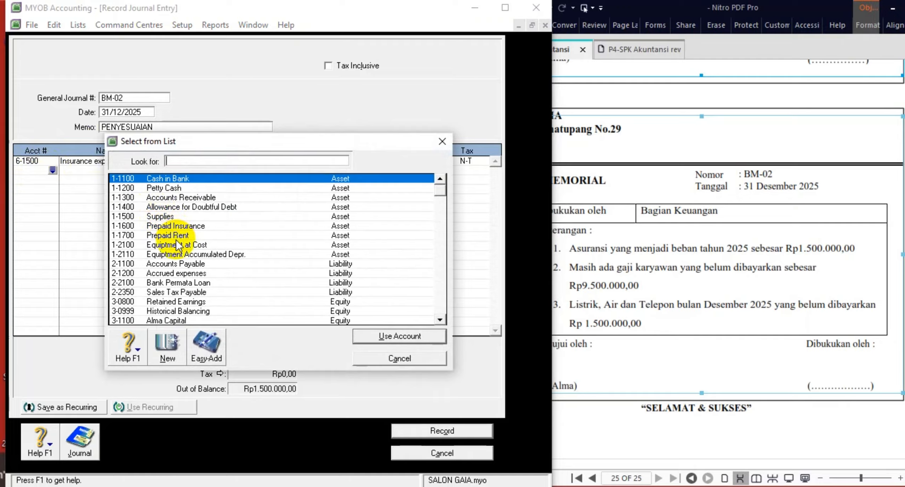
double_click(183, 227)
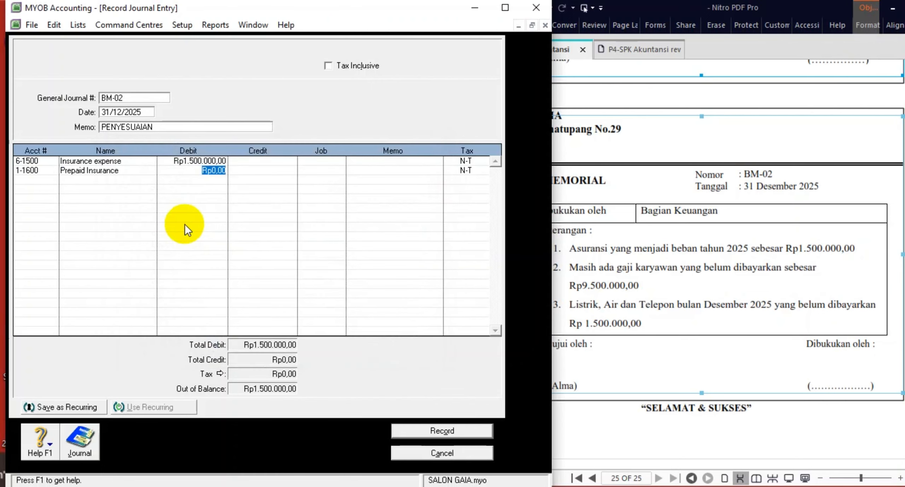
key("Tab")
key("Tab")
Add a third line to the BM-02 journal debiting account 6-1700 Wages & Salaries expense Rp9.500.000,00.
left_click(37, 181)
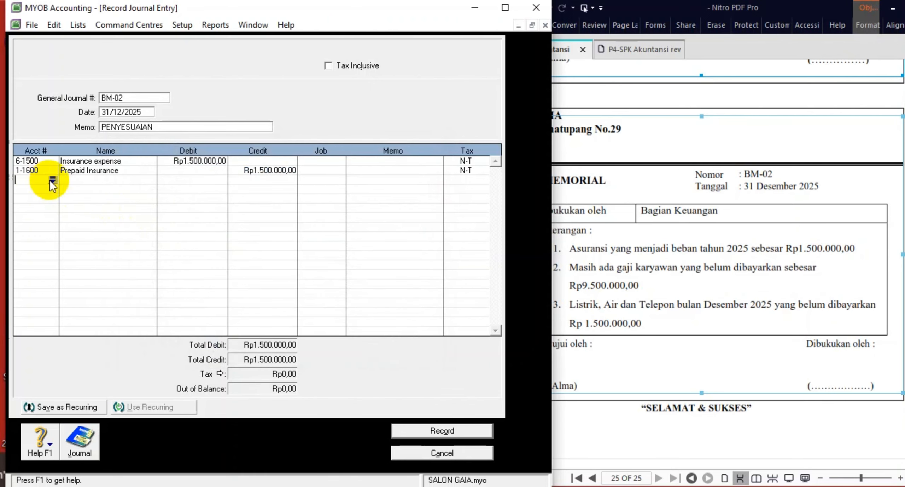
left_click(51, 180)
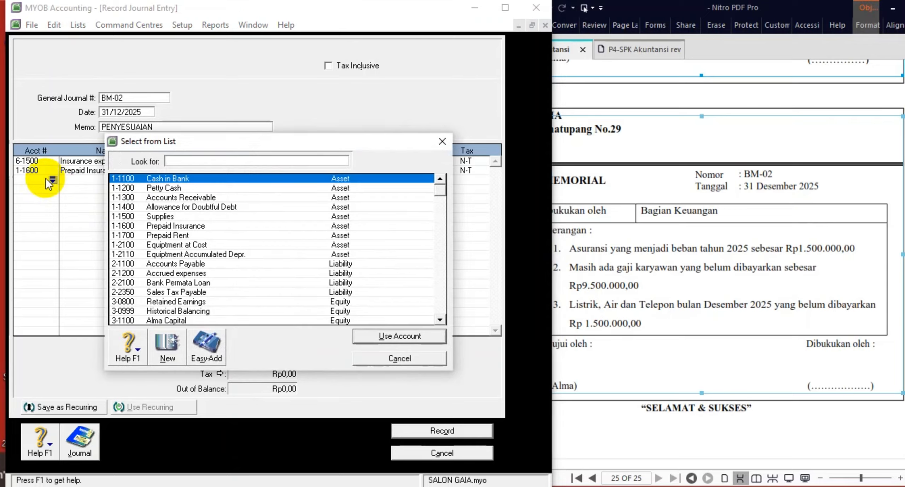
scroll(180, 297, "down", 4)
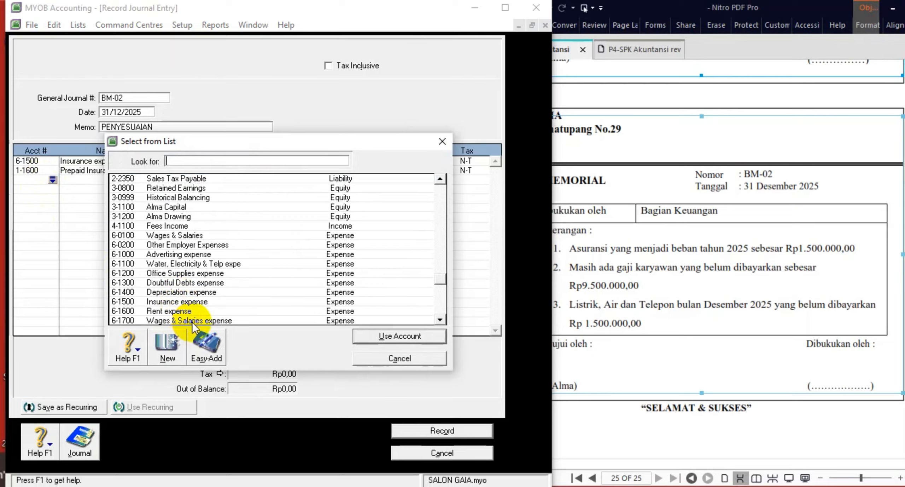
double_click(193, 320)
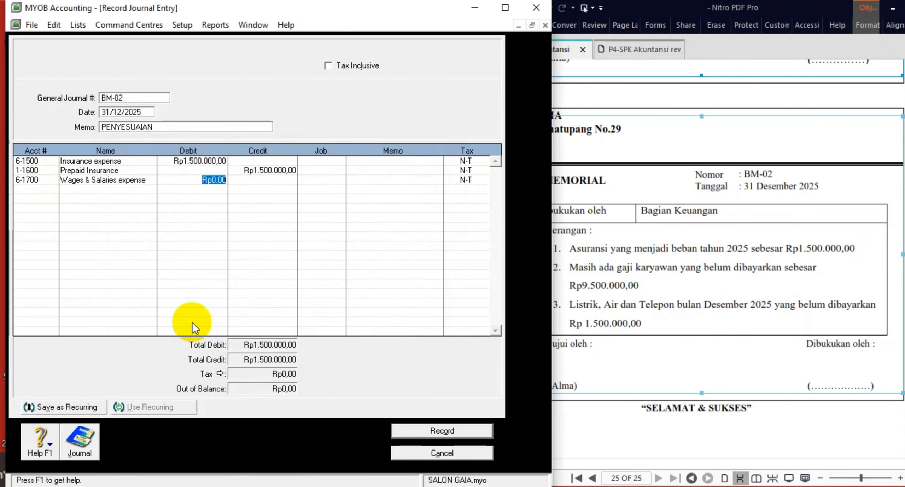
type("9.500.")
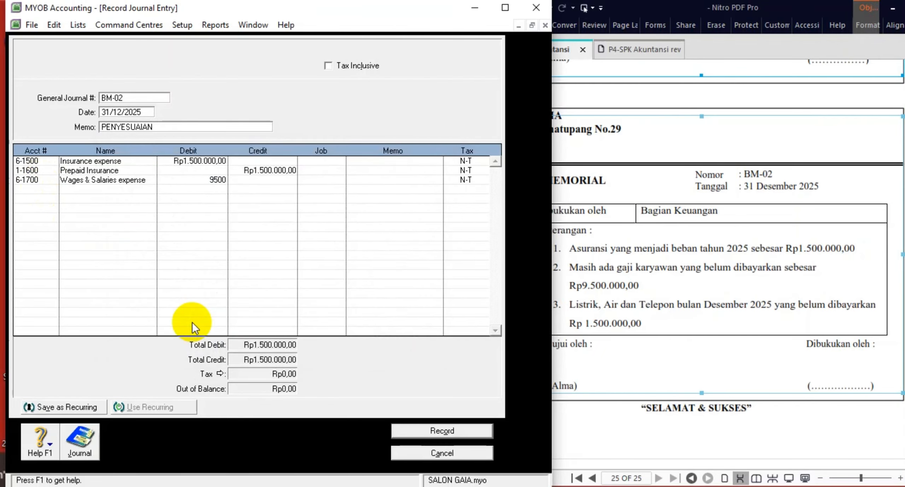
type("000")
key("Tab")
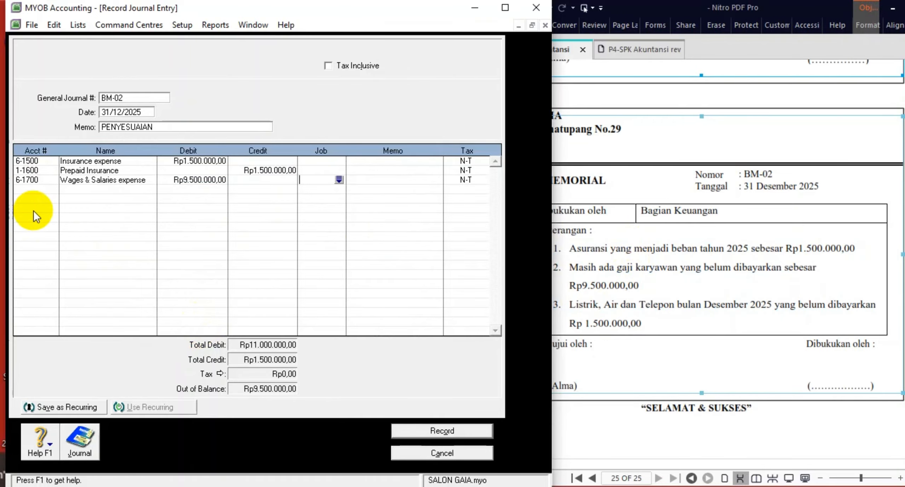
Add a balancing credit line of Rp9.500.000,00 to account 2-1200 Accrued expenses.
left_click(35, 190)
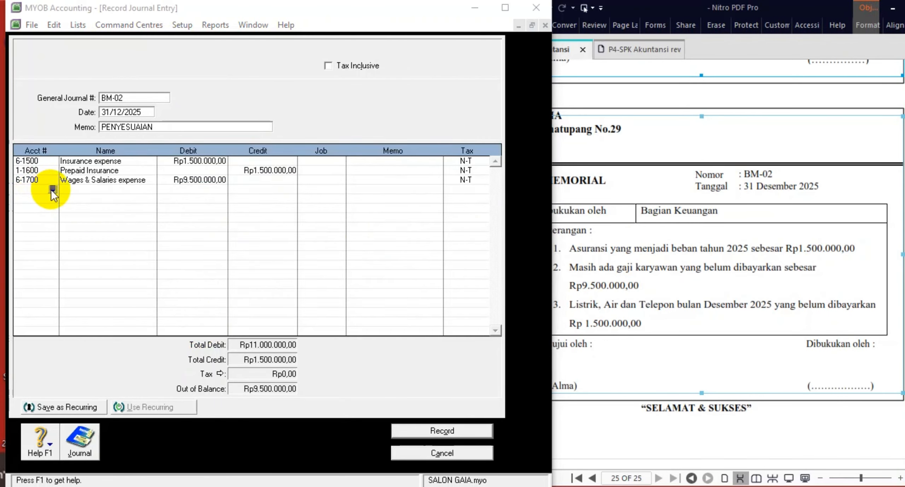
left_click(52, 189)
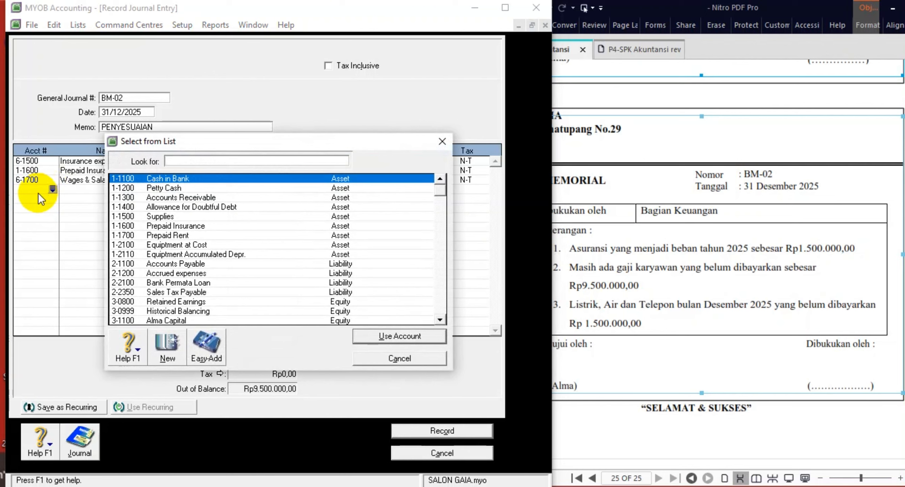
double_click(179, 274)
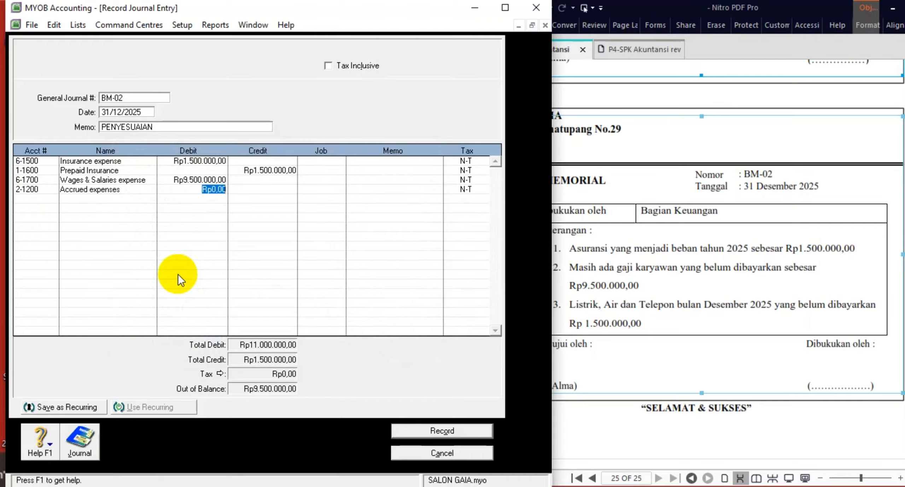
key("Tab")
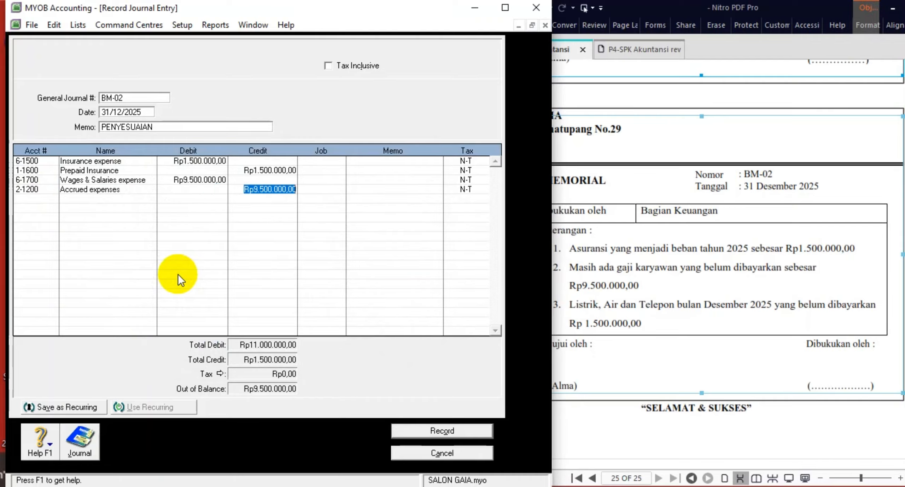
key("Tab")
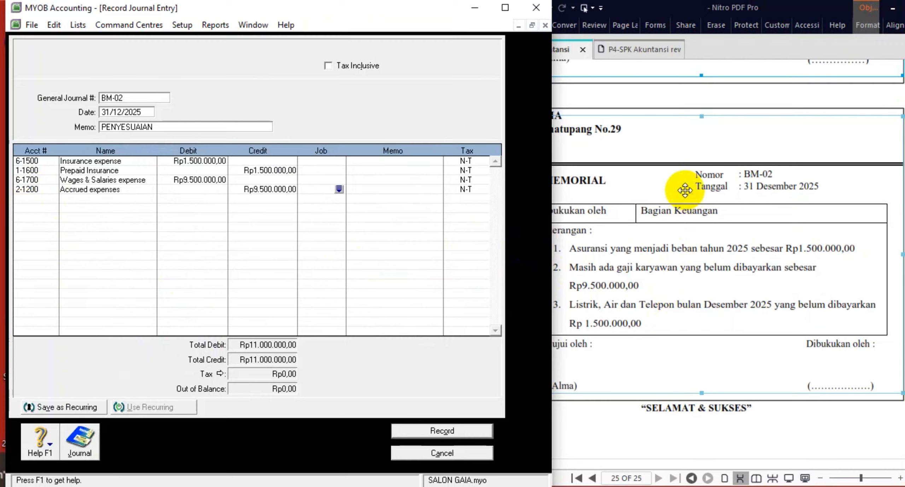
Consult voucher BM-02 in the PDF and add a line debiting account 6-1100 Water, Electricity & Telp expense Rp1.500.000,00.
left_click(677, 156)
left_click(677, 156)
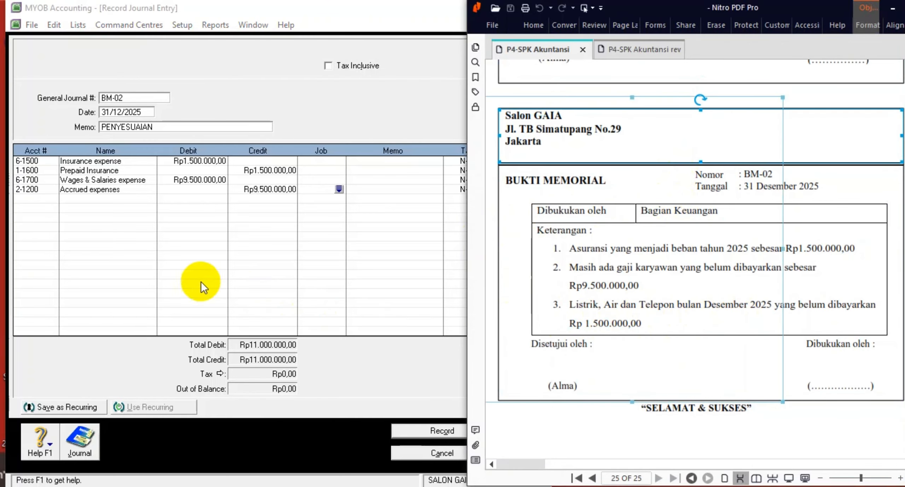
left_click(38, 199)
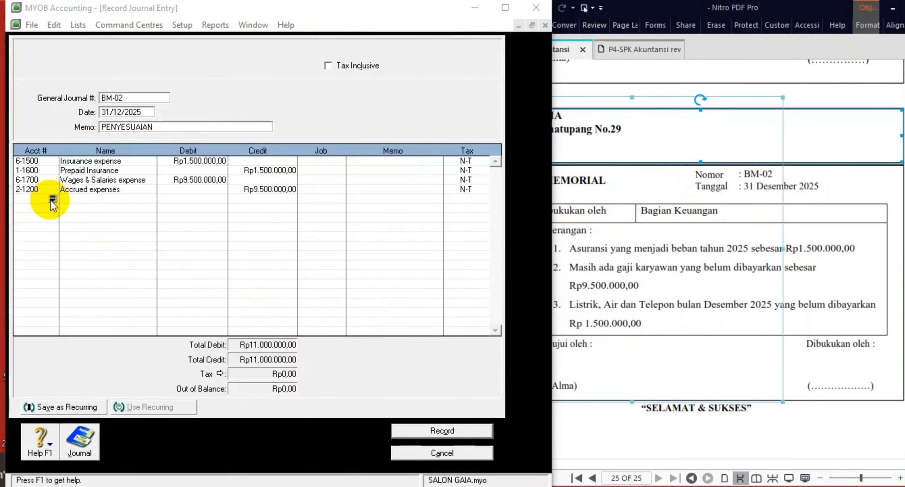
left_click(53, 198)
scroll(217, 299, "down", 3)
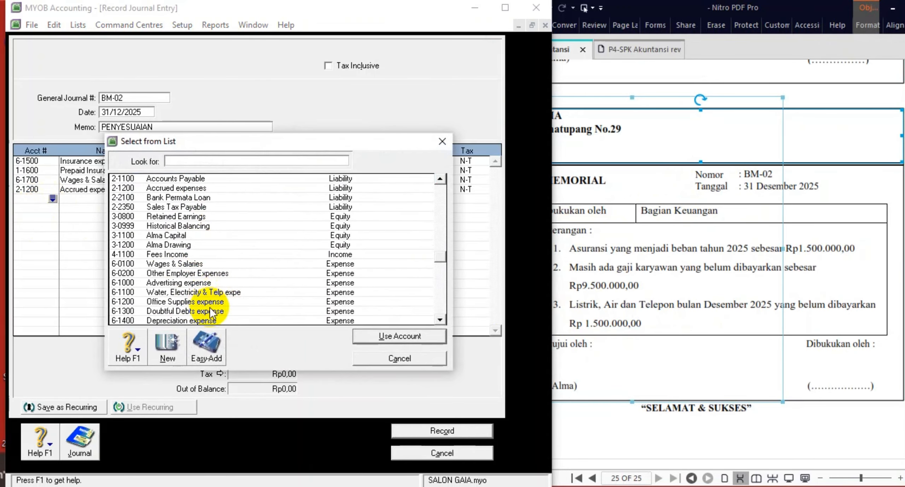
double_click(217, 293)
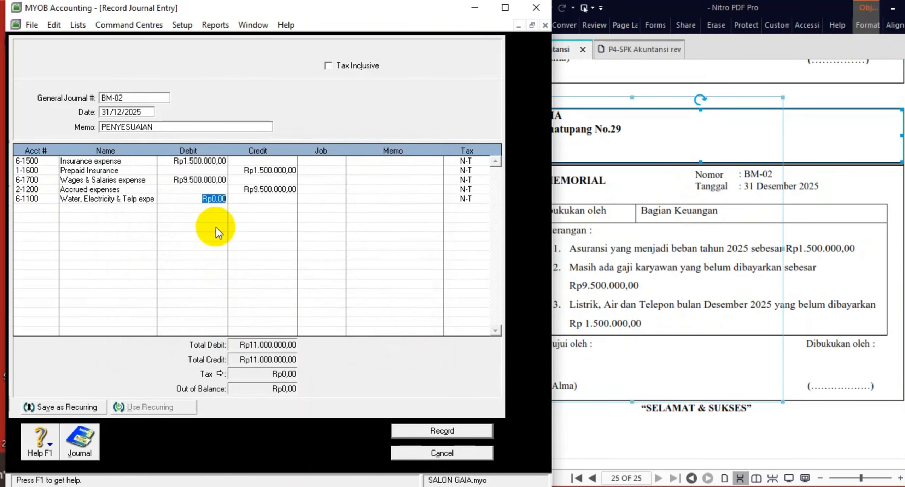
type("1.500.")
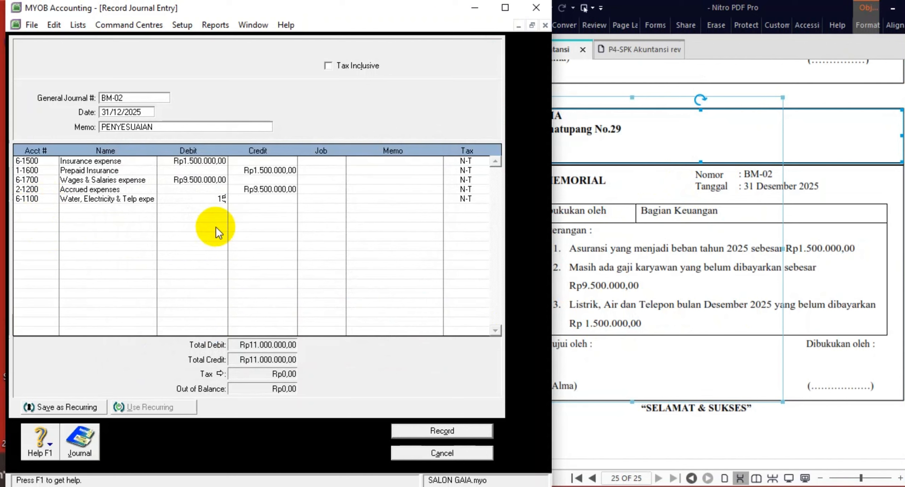
type("00000")
key("Tab")
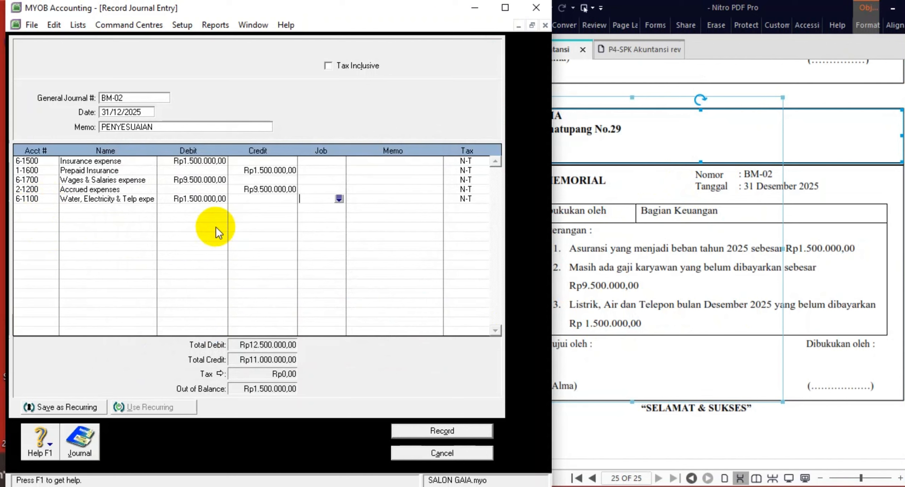
Add a balancing credit line of Rp1.500.000,00 to account 2-1200 Accrued expenses for the utilities accrual.
left_click(33, 211)
left_click(52, 209)
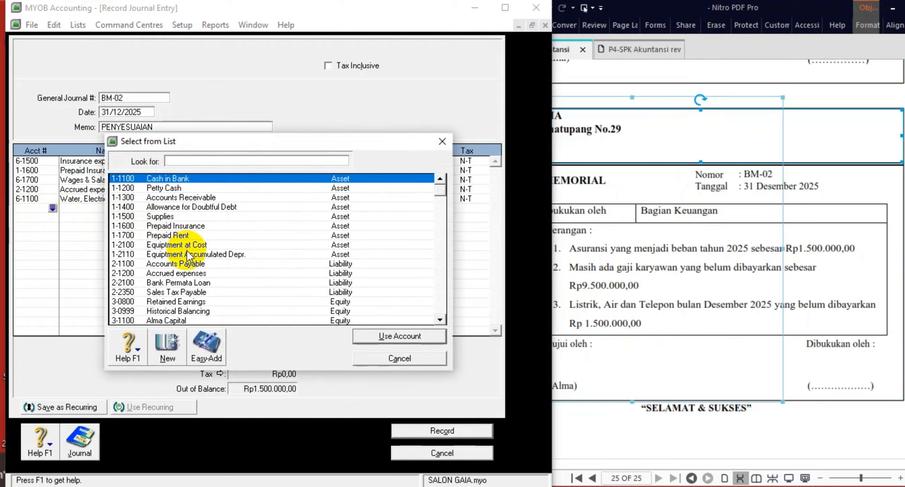
double_click(182, 272)
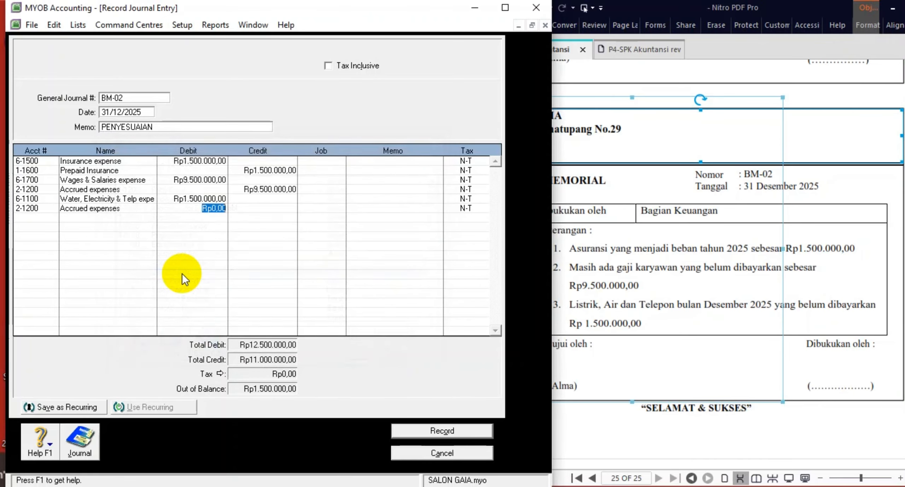
key("Tab")
key("Tab")
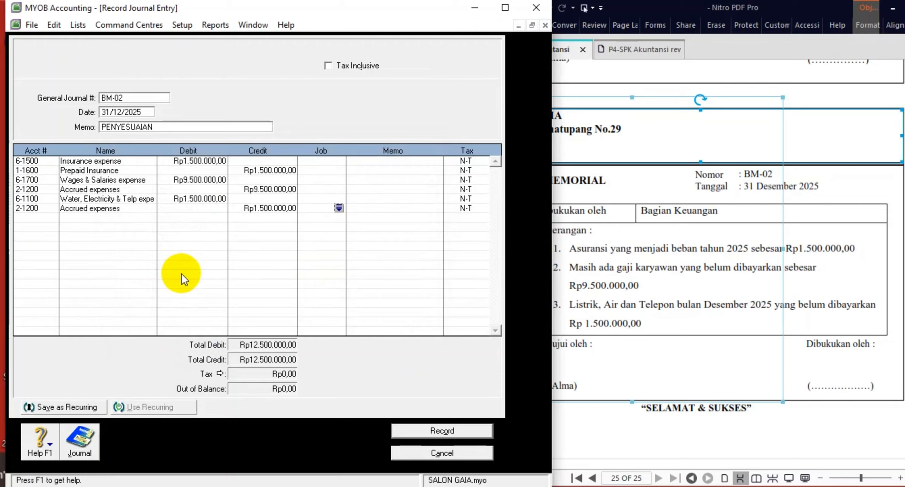
Record the BM-02 journal entry, close the entry window, and check the PDF for any remaining vouchers.
left_click(608, 303)
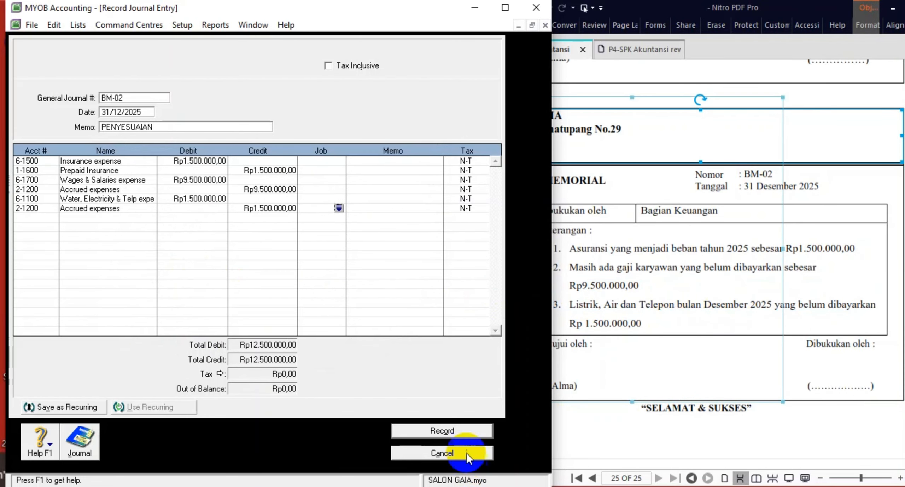
left_click(445, 432)
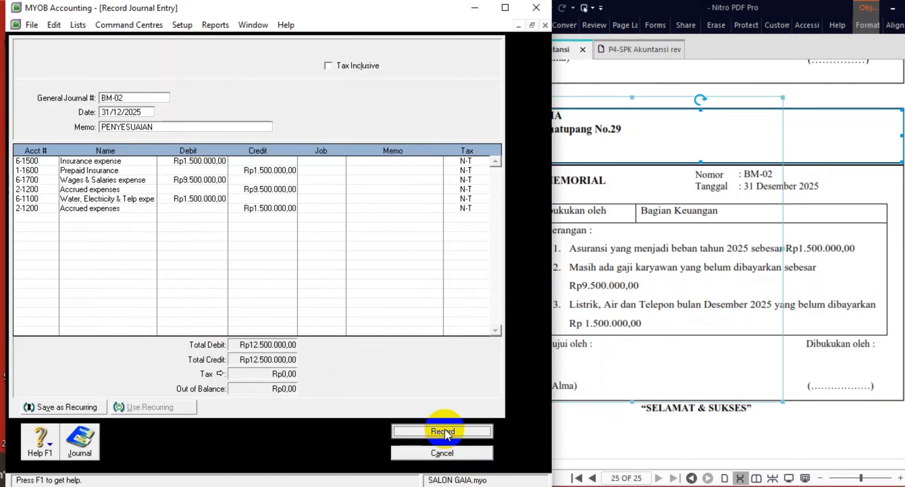
left_click(473, 457)
scroll(665, 404, "down", 2)
left_click(656, 385)
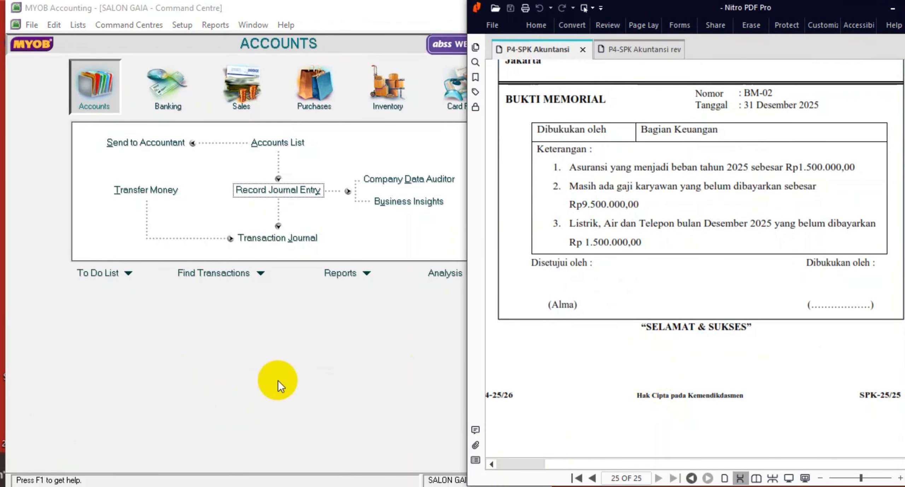
Review the general entries for BM-01 and BM-02 in the Transaction Journal and close it.
left_click(293, 238)
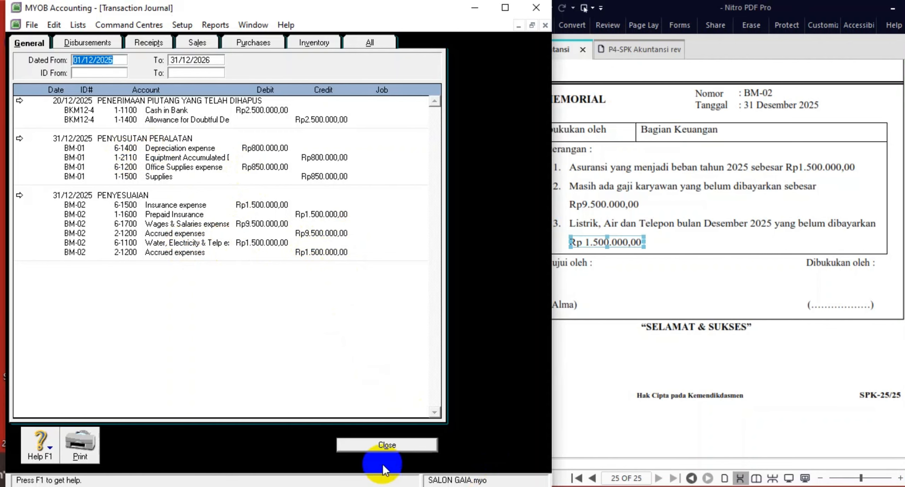
left_click(505, 9)
left_click(571, 471)
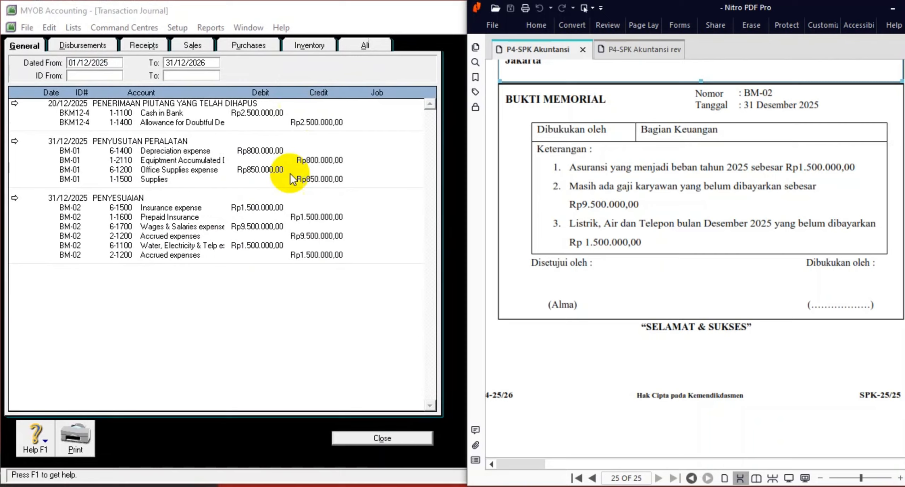
left_click(382, 437)
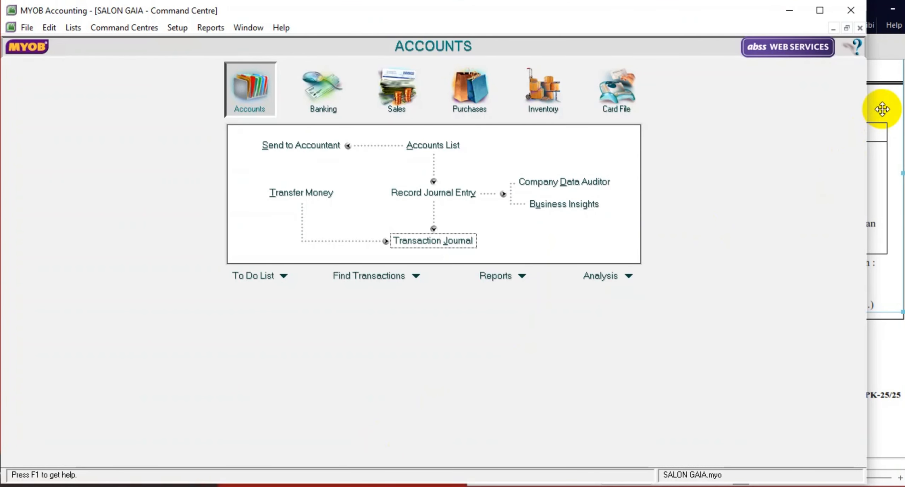
Display the accrual Income Statement report for January through December 2025 at report level 4.
left_click(893, 9)
left_click(501, 276)
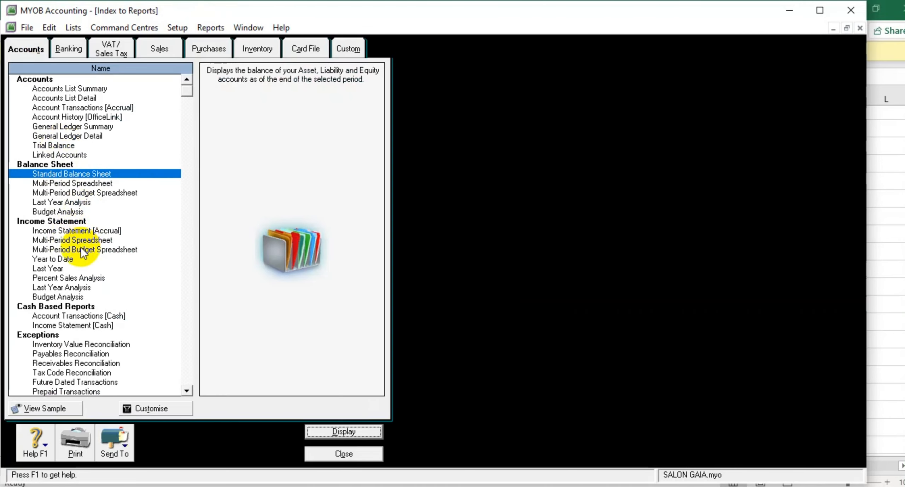
double_click(84, 231)
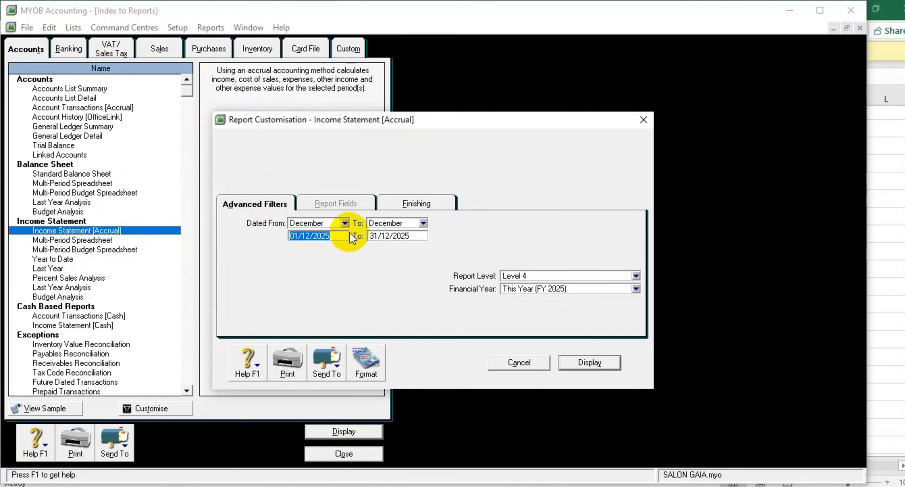
left_click(345, 222)
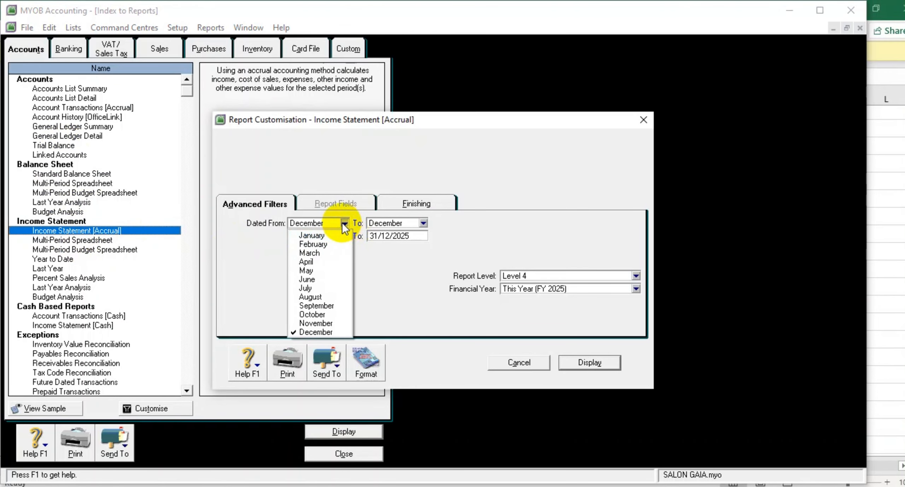
left_click(327, 234)
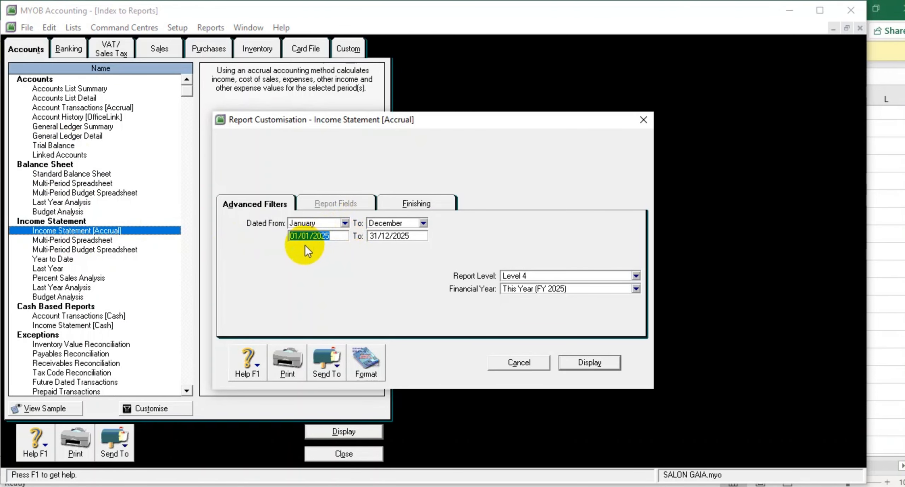
left_click(587, 363)
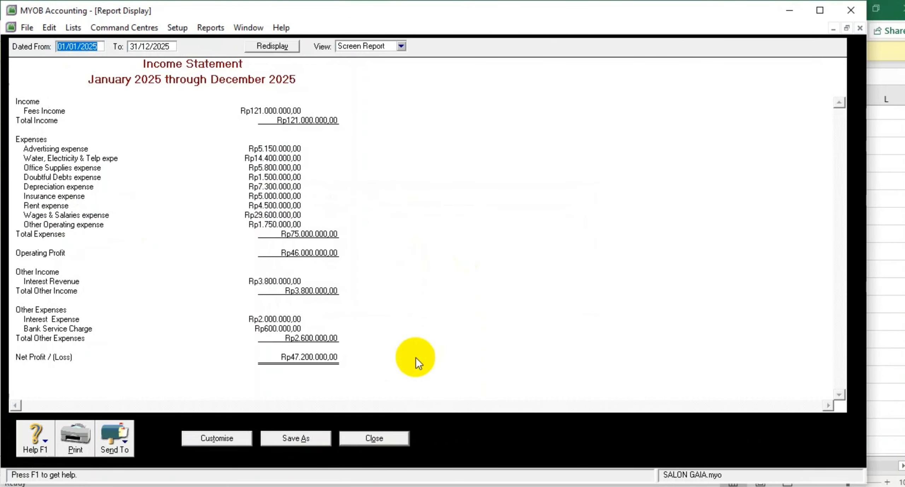
Switch to the P4-SPK Akuntansi_Kunci workbook in Excel and compare the income statement with its LR and NL sheets.
left_click(488, 486)
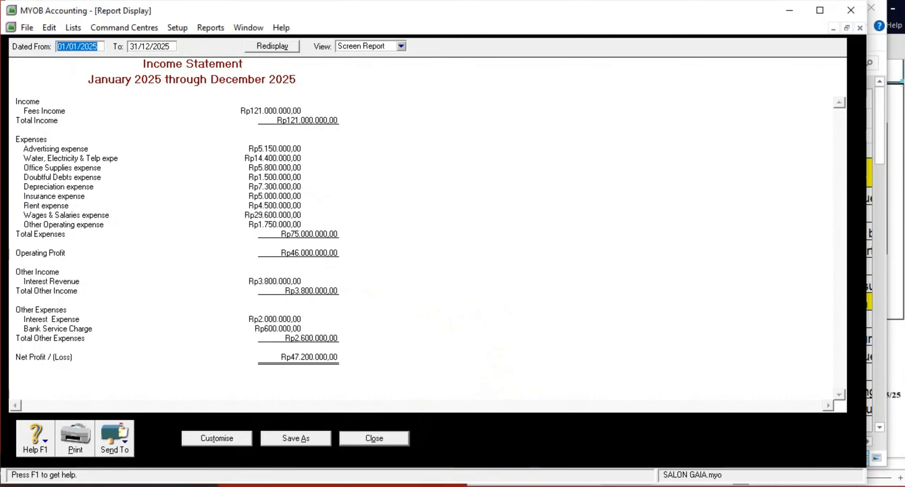
left_click(558, 486)
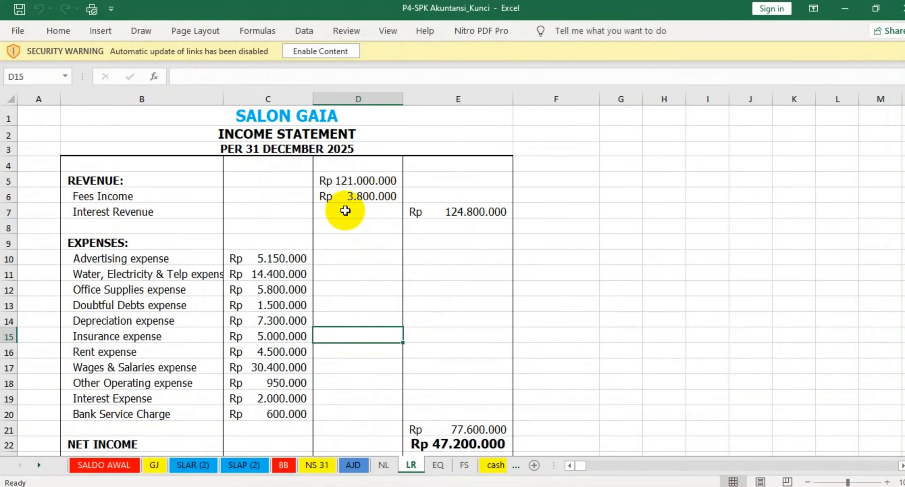
scroll(368, 362, "down", 2)
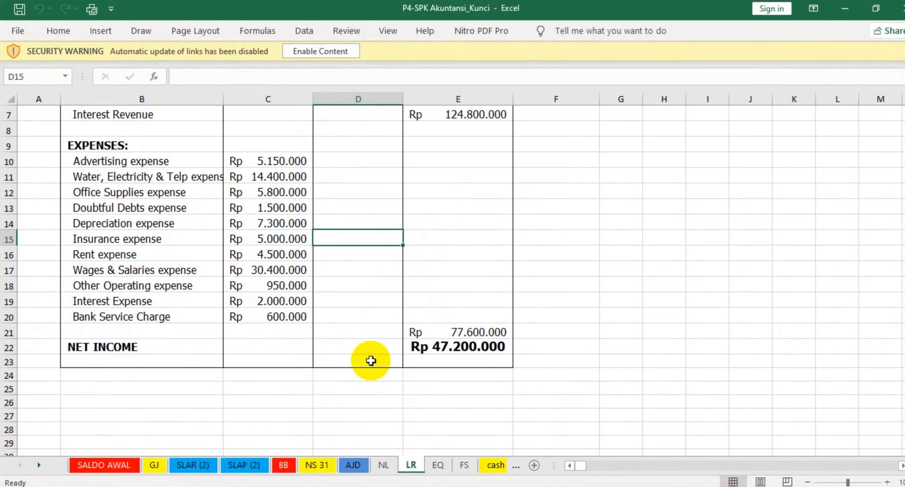
left_click(384, 464)
scroll(475, 324, "down", 4)
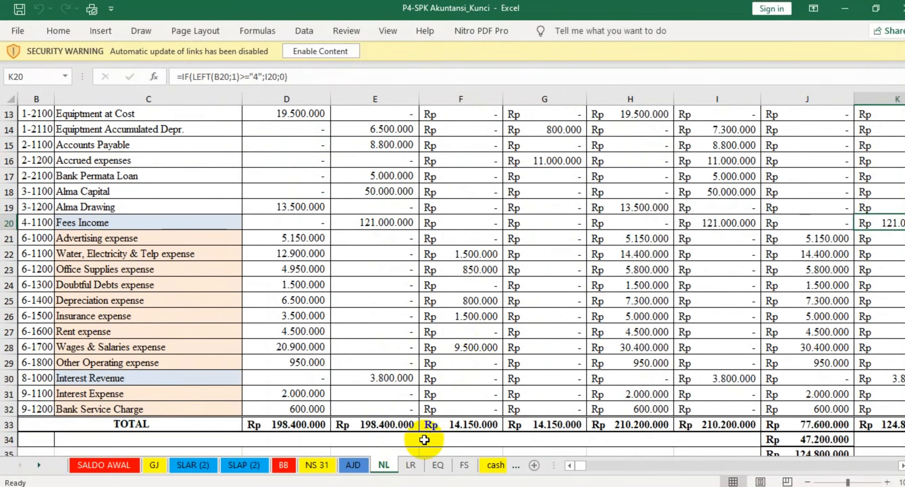
Review the LR sheet's income statement, dismiss the workbook's security warning, and switch back to the Income Statement report in MYOB.
left_click(411, 464)
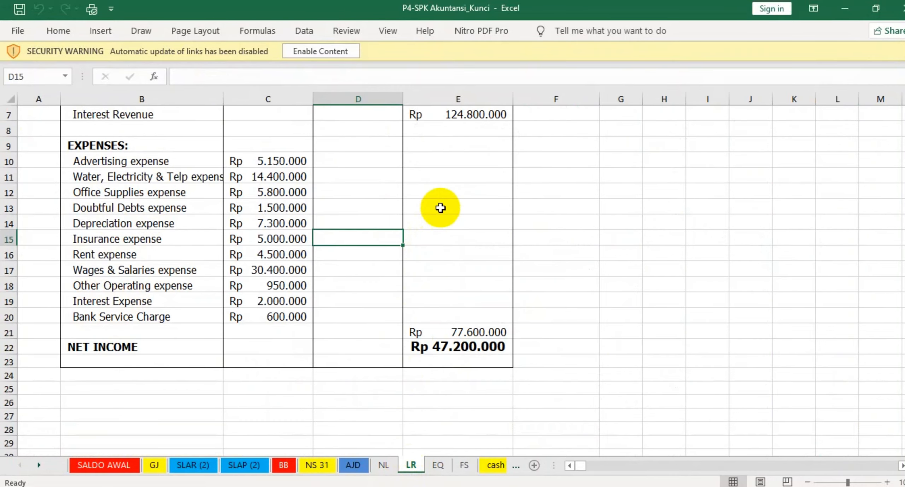
scroll(438, 206, "up", 2)
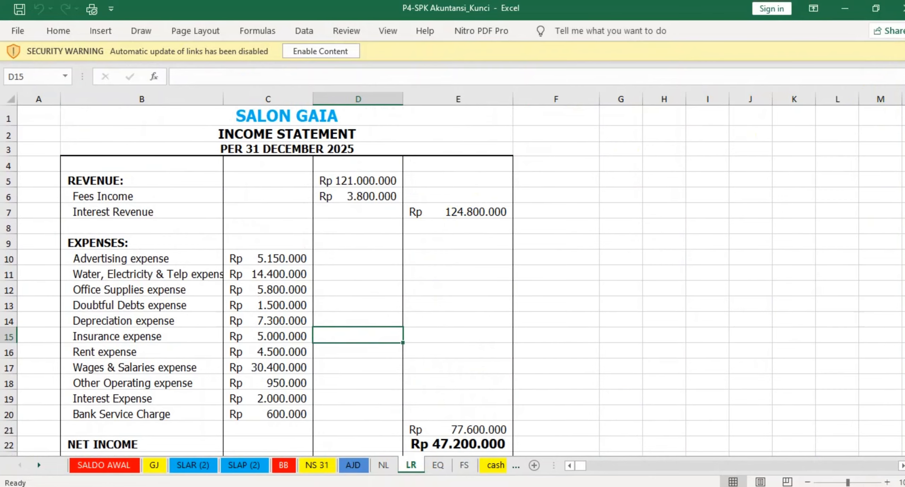
left_click(904, 52)
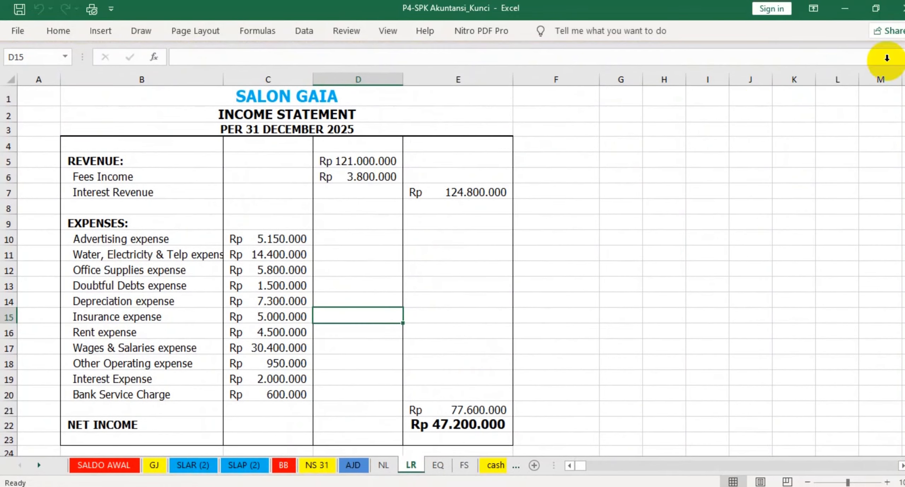
left_click(602, 156)
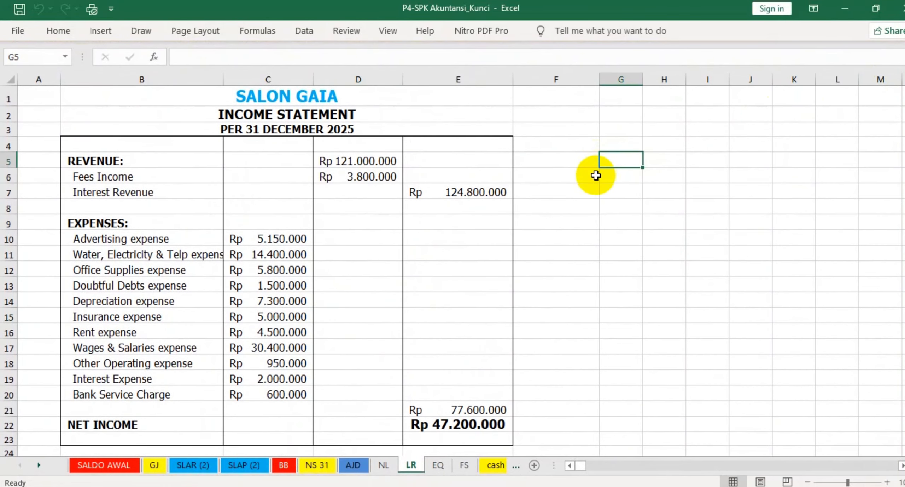
scroll(596, 175, "down", 3)
scroll(596, 176, "up", 1)
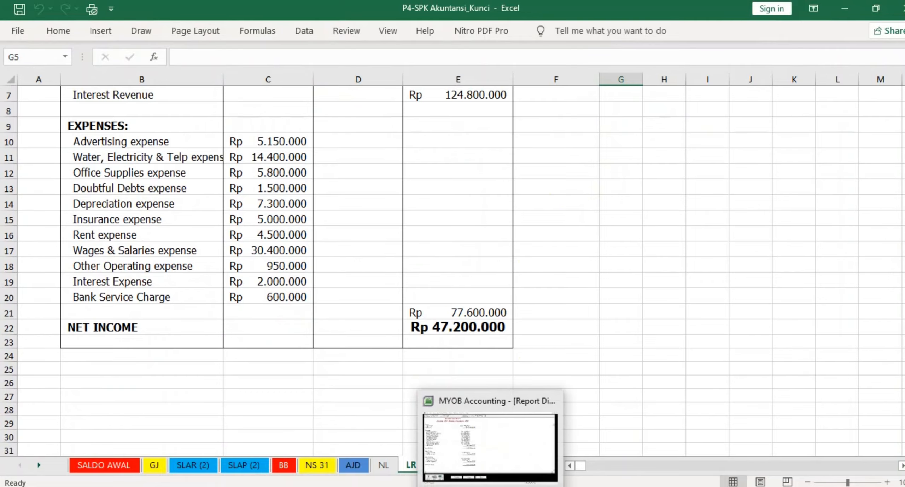
left_click(477, 435)
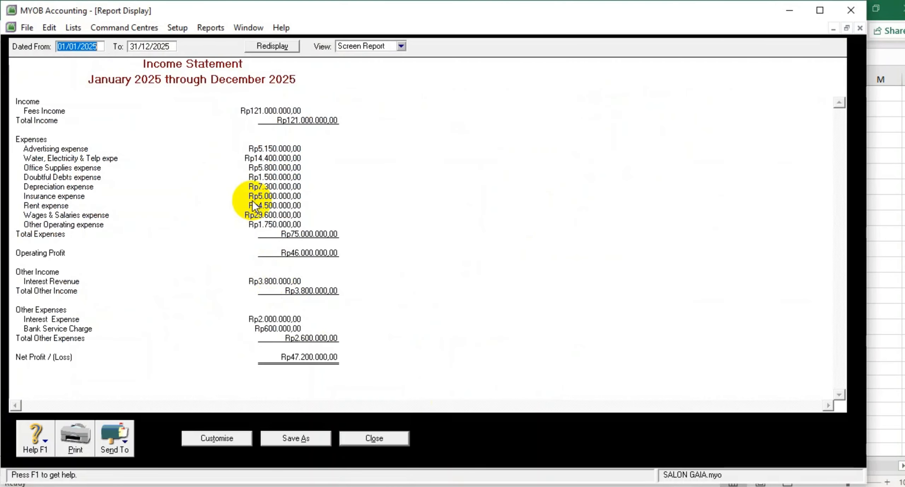
Close the Income Statement and display the Statement of Cash Flow report for January through December 2025.
left_click(370, 436)
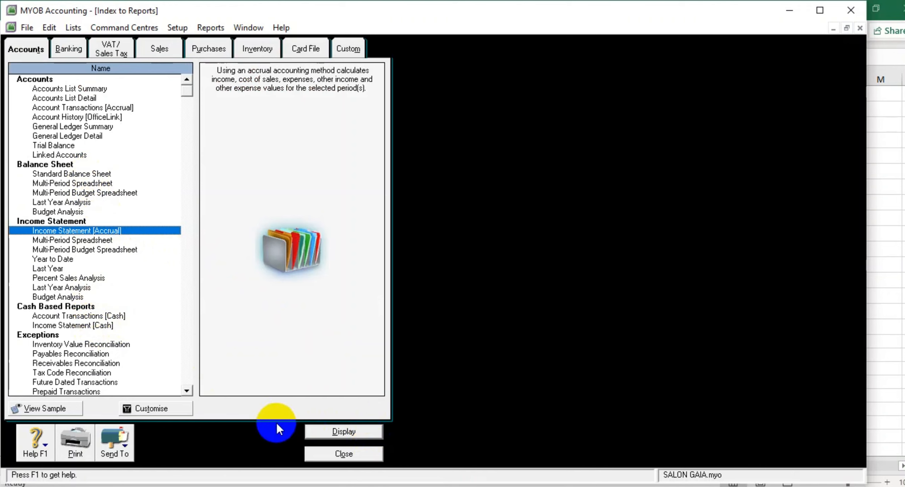
left_click(74, 48)
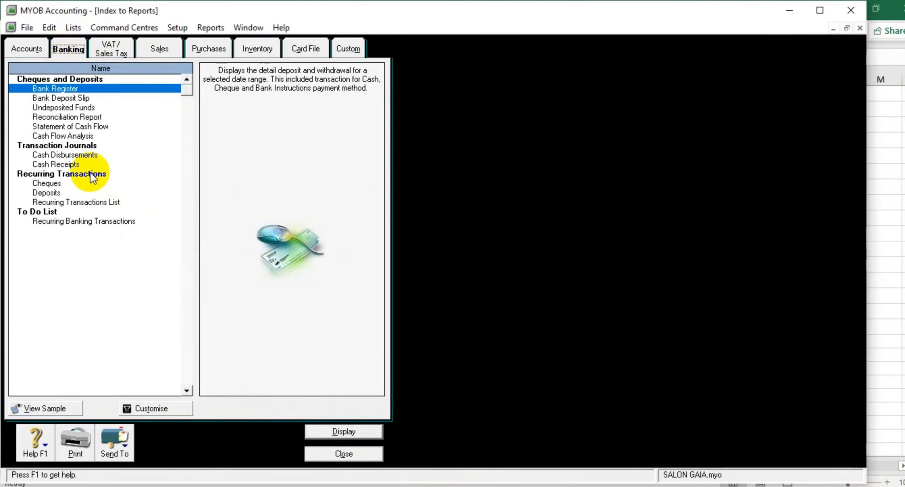
double_click(74, 128)
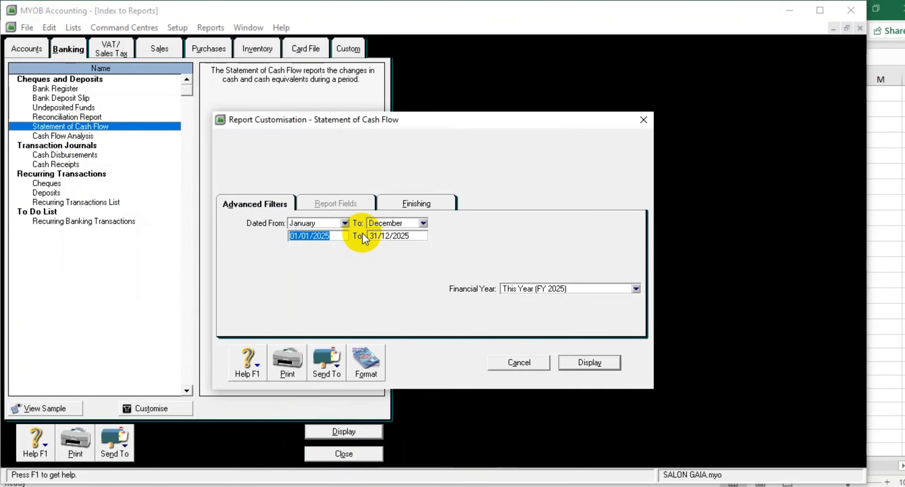
left_click(589, 363)
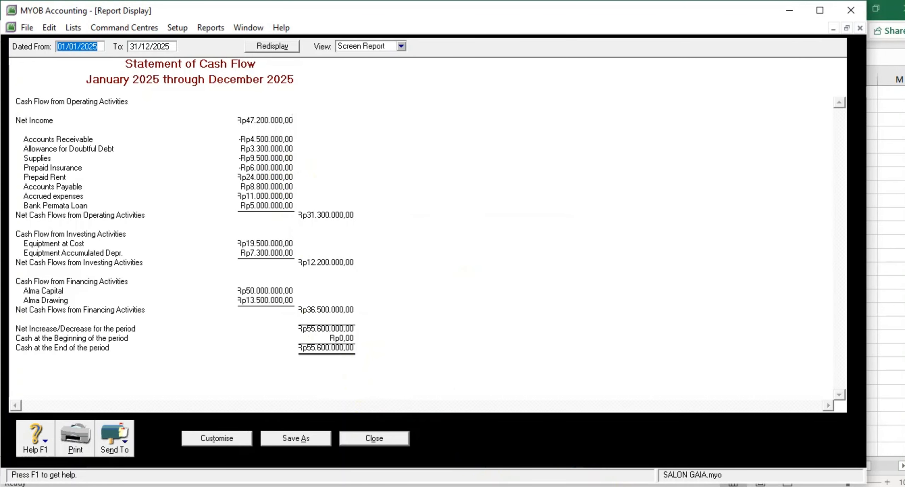
Compare the Statement of Cash Flow with the Excel cash flow sheet, then close the MYOB report and the report index.
left_click(604, 486)
scroll(259, 227, "up", 2)
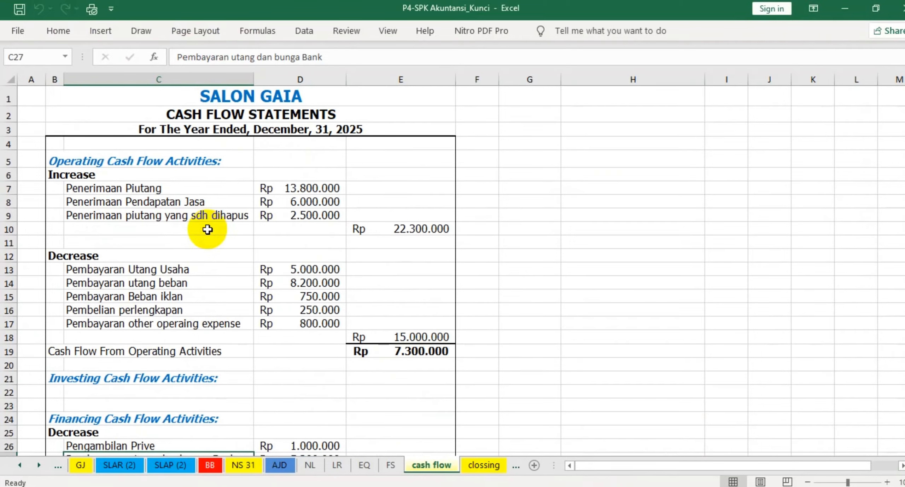
scroll(172, 270, "down", 3)
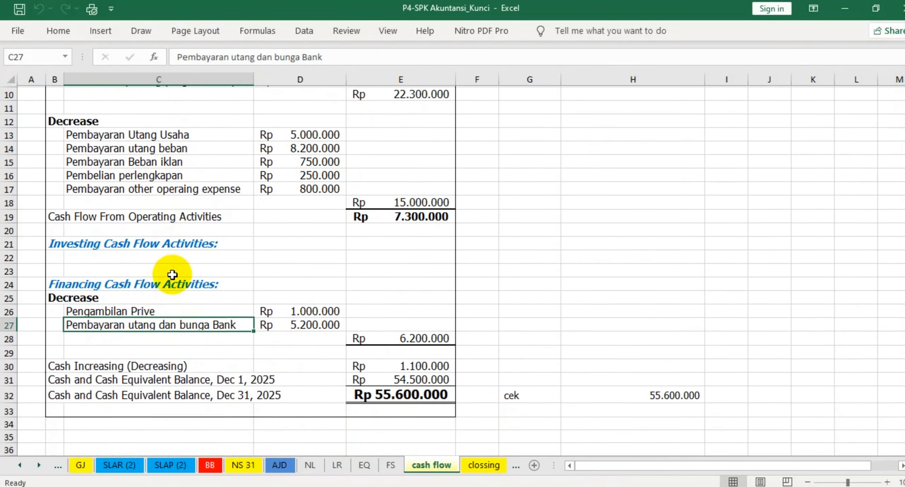
scroll(173, 275, "down", 1)
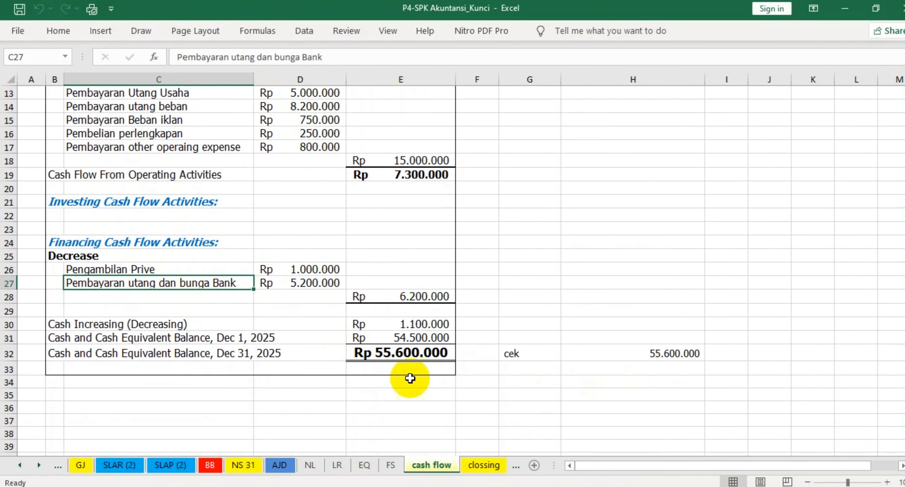
left_click(538, 486)
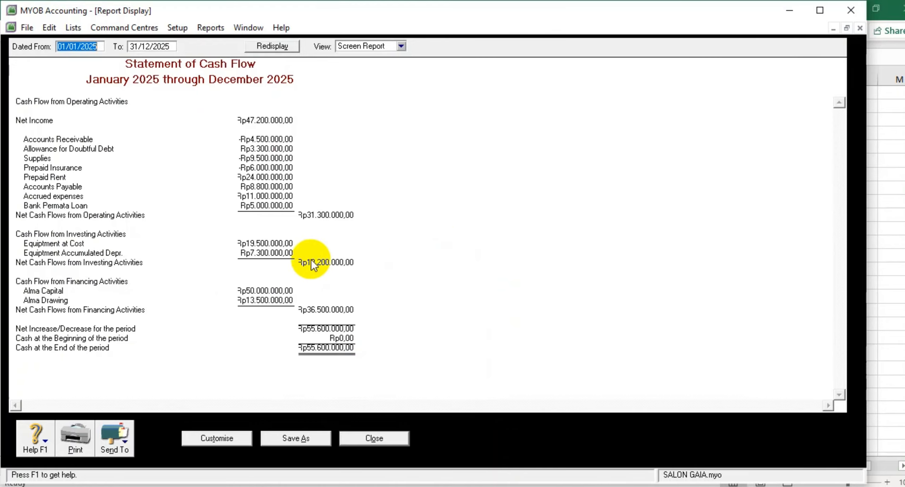
left_click(377, 441)
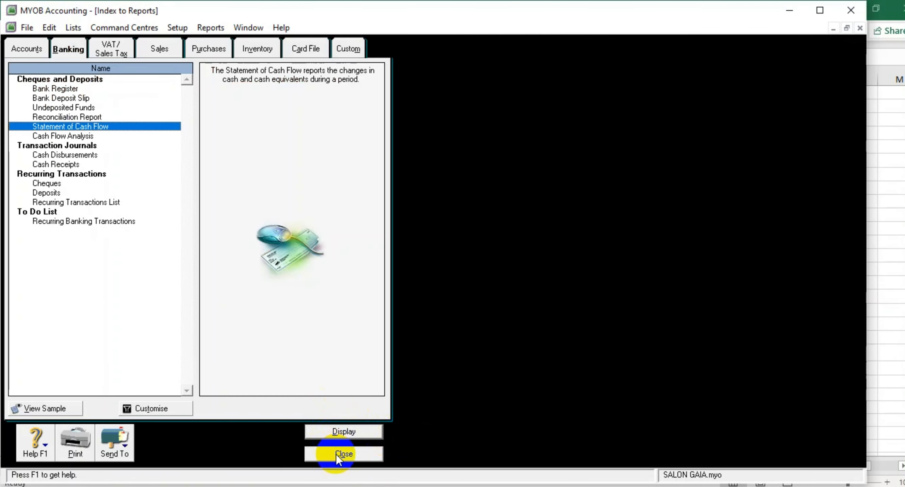
left_click(337, 456)
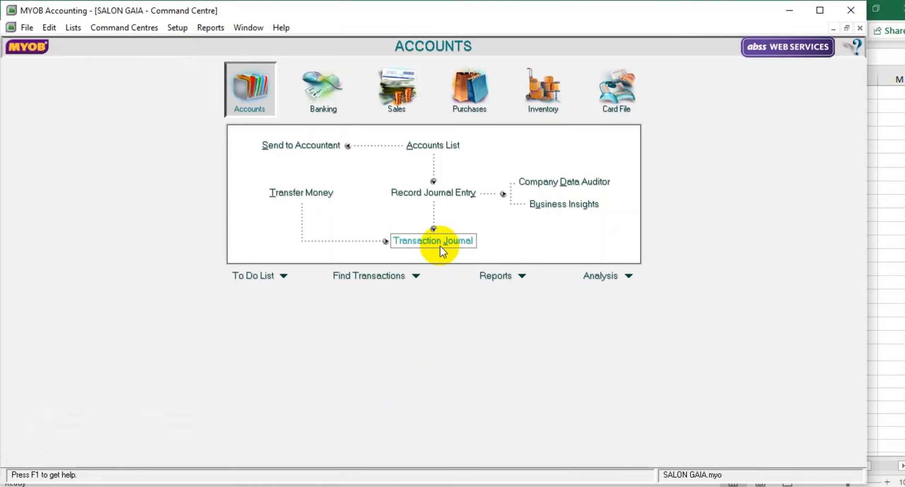
Open the Transaction Journal and review the December 2025 entries of all journal types.
left_click(440, 244)
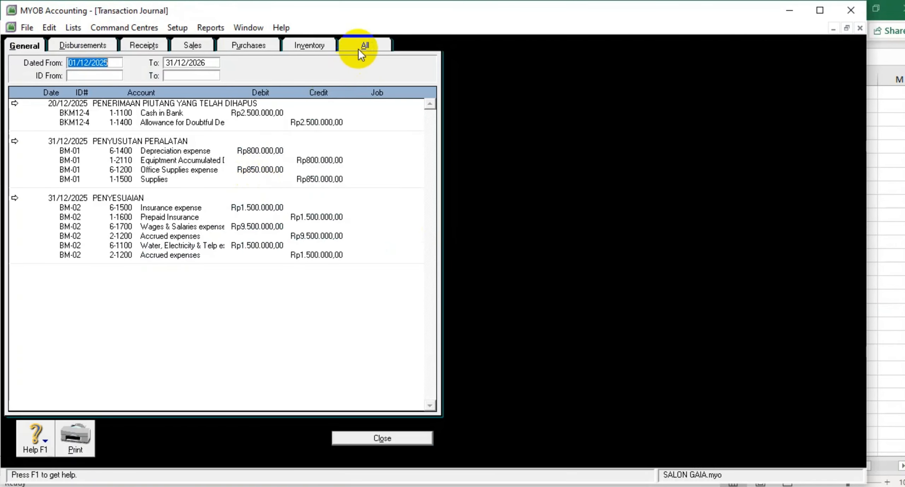
left_click(364, 46)
scroll(200, 223, "down", 8)
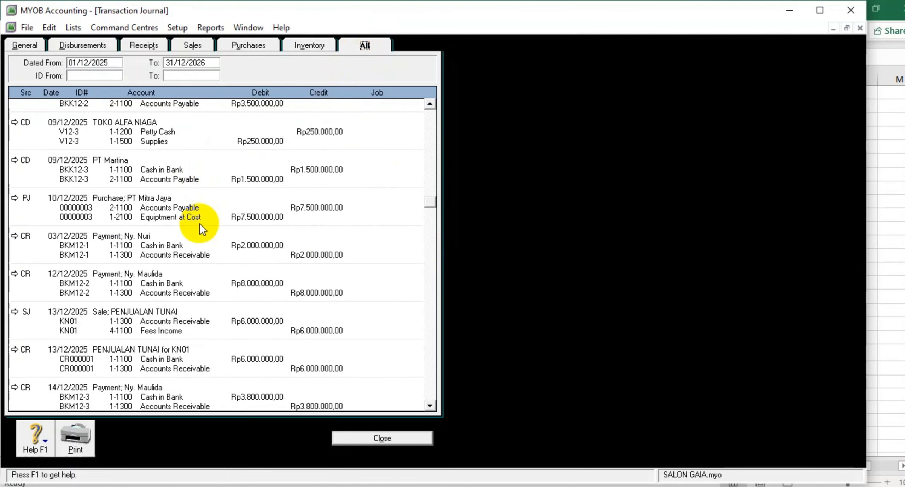
scroll(200, 224, "down", 3)
Switch to Excel and compare the GJ sheet's general journal entries with the Transaction Journal in MYOB.
left_click(457, 486)
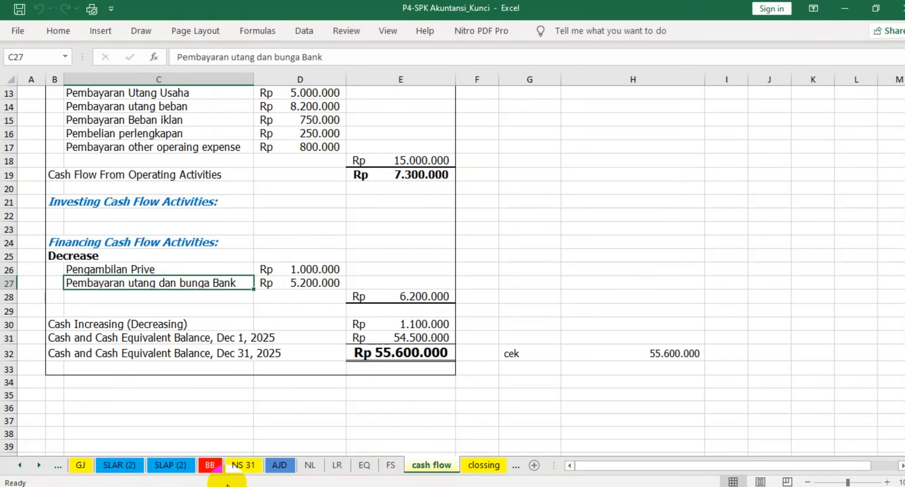
left_click(81, 464)
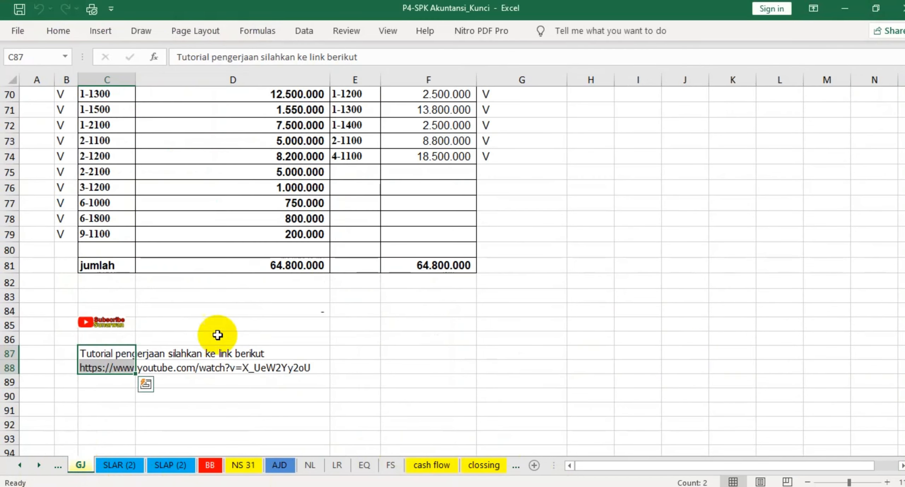
scroll(217, 335, "up", 12)
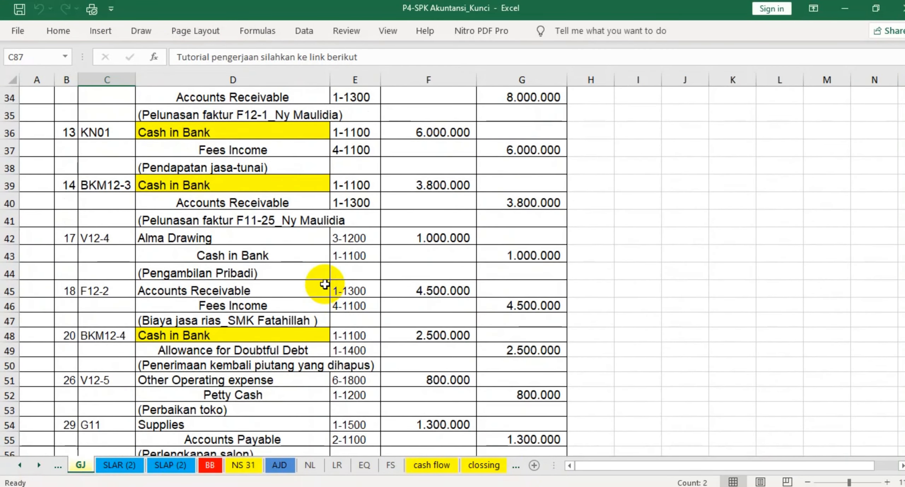
scroll(325, 284, "up", 1)
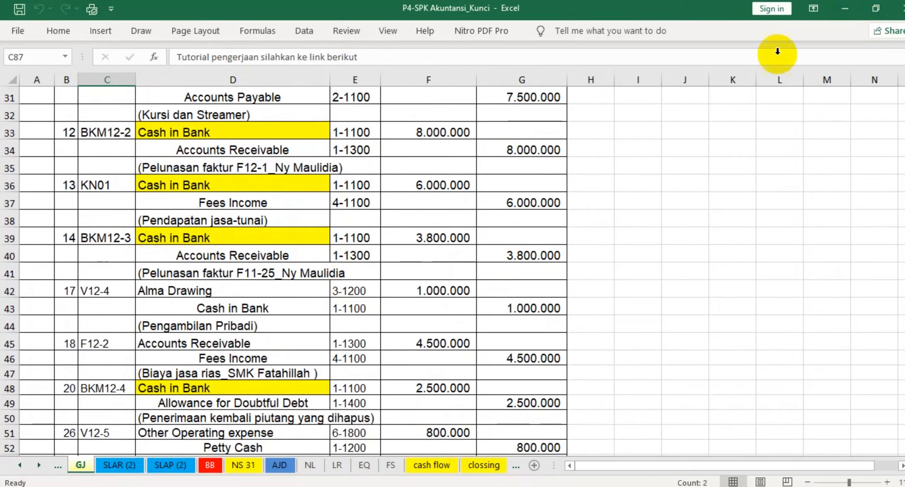
left_click(275, 486)
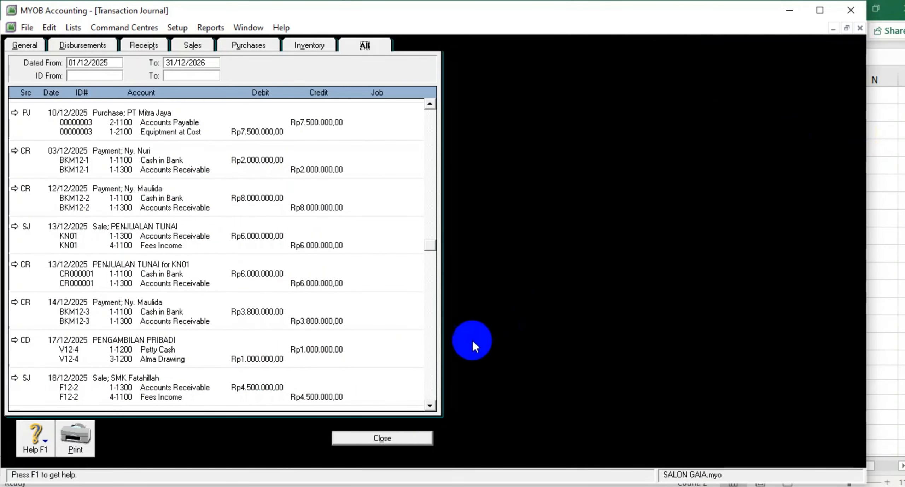
scroll(392, 264, "down", 3)
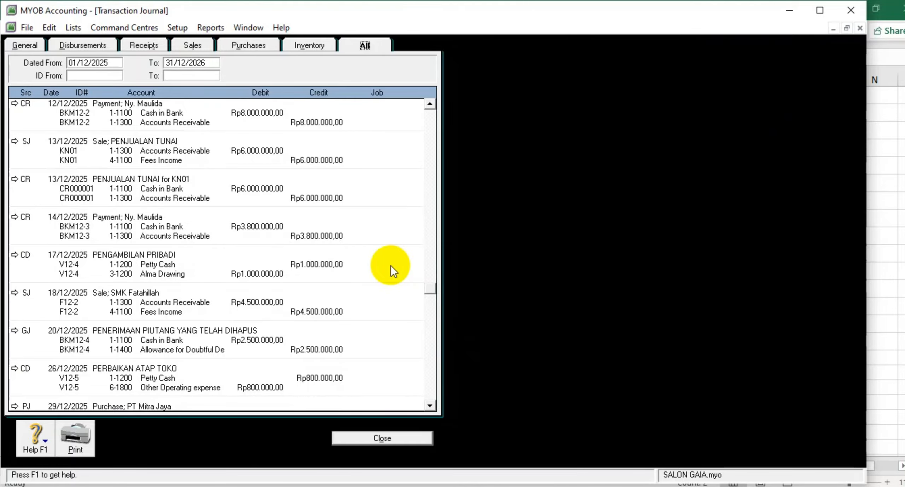
Minimise the Excel workbook and the other background window, and close the Transaction Journal in MYOB.
left_click(886, 115)
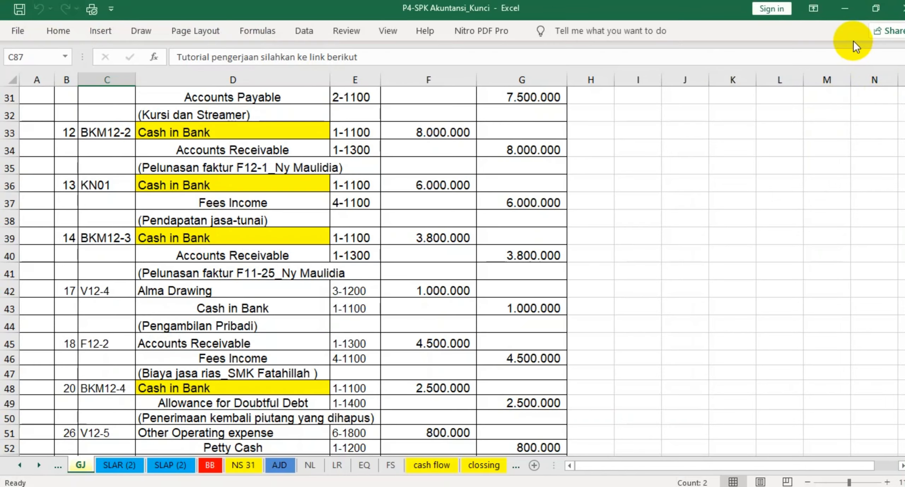
left_click(855, 10)
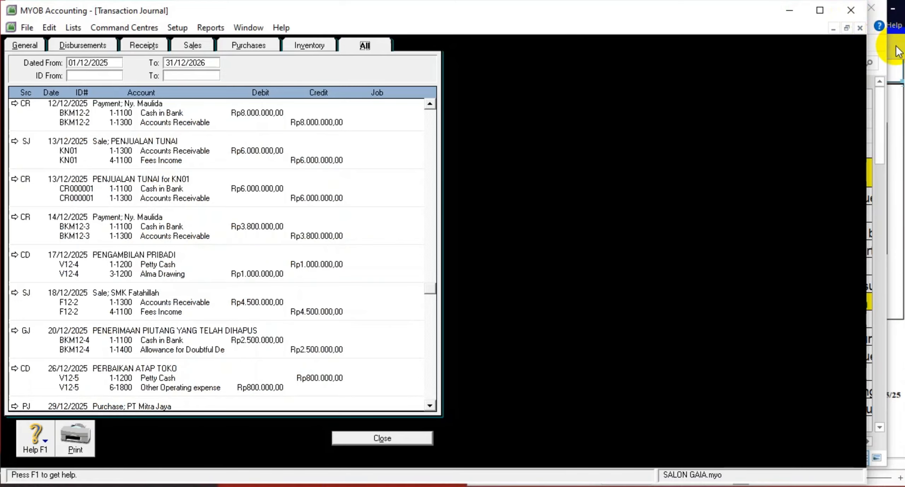
left_click(896, 46)
left_click(893, 8)
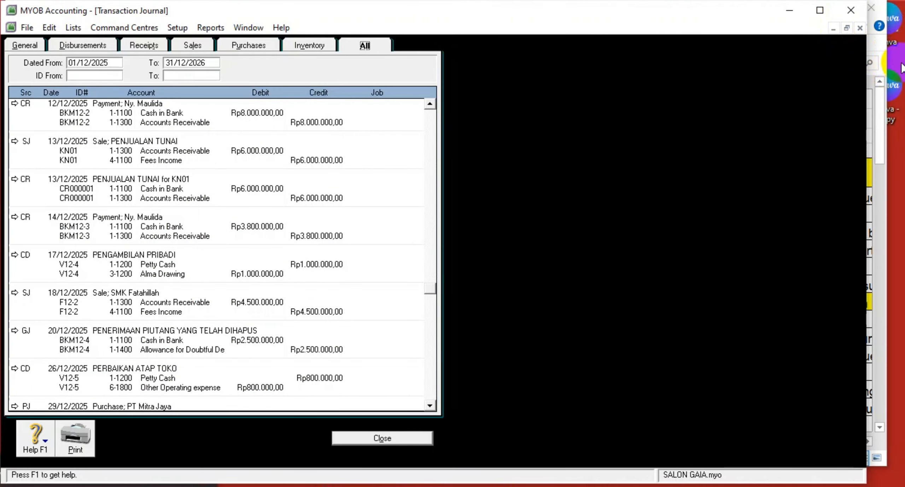
left_click(902, 67)
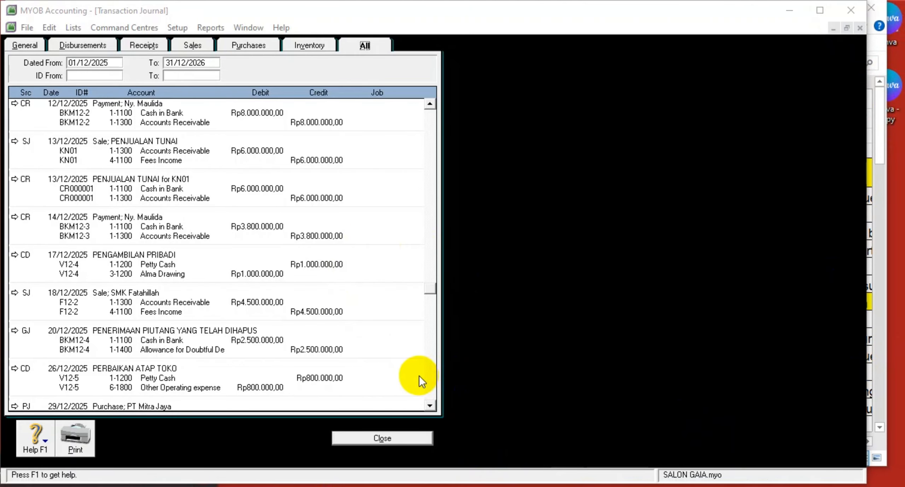
left_click(379, 437)
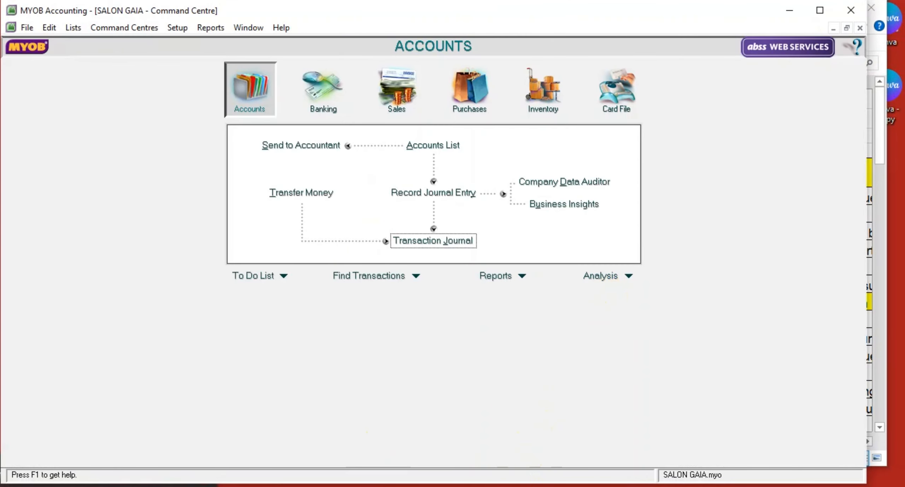